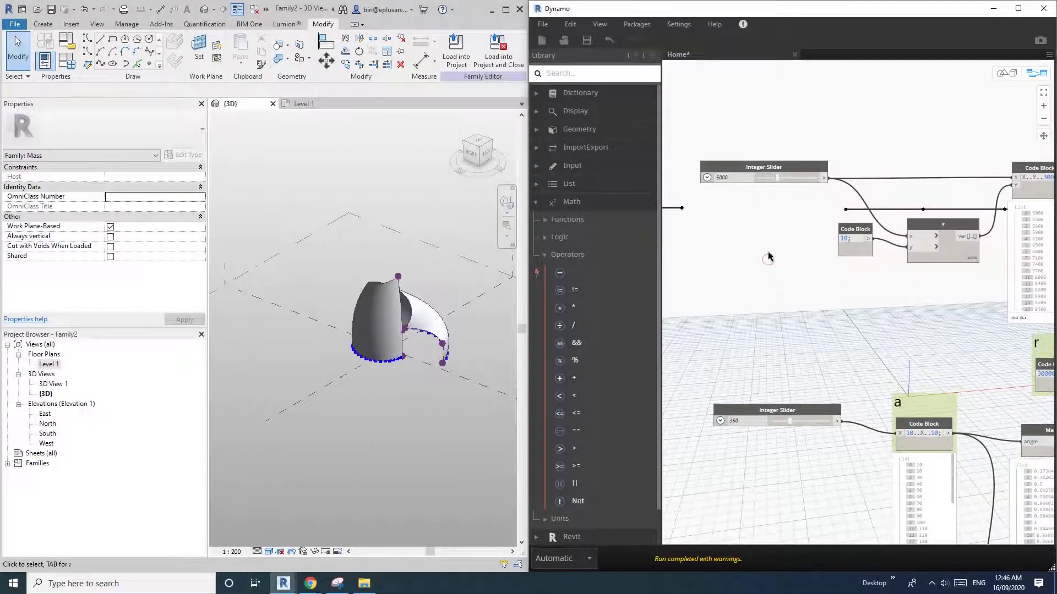
Examine the node graph driving the spiral mass and inspect the resulting form from several angles in the 3D view.
scroll(769, 257, up, 2)
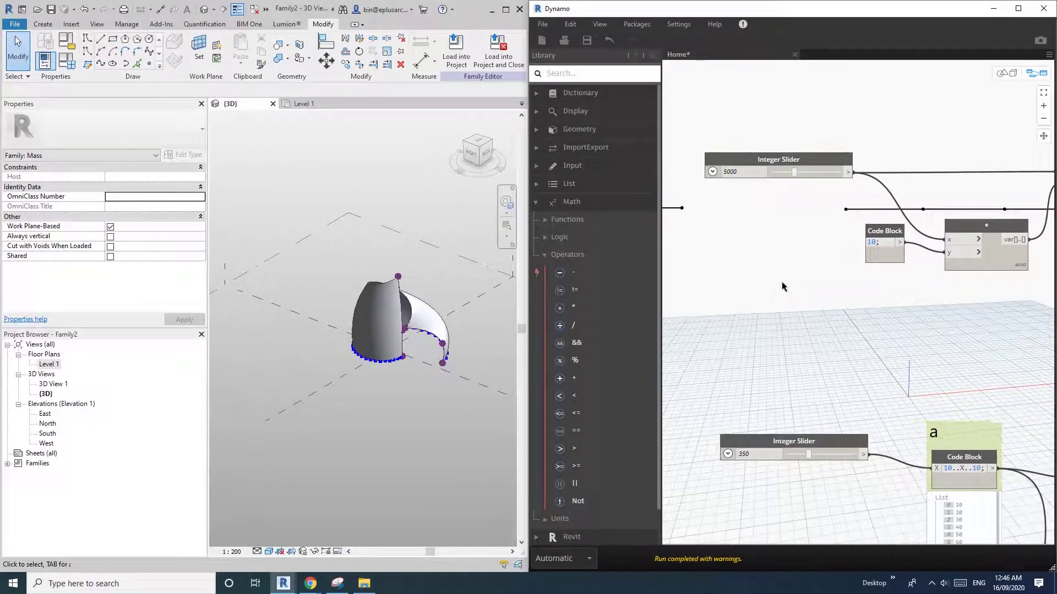
scroll(787, 286, down, 5)
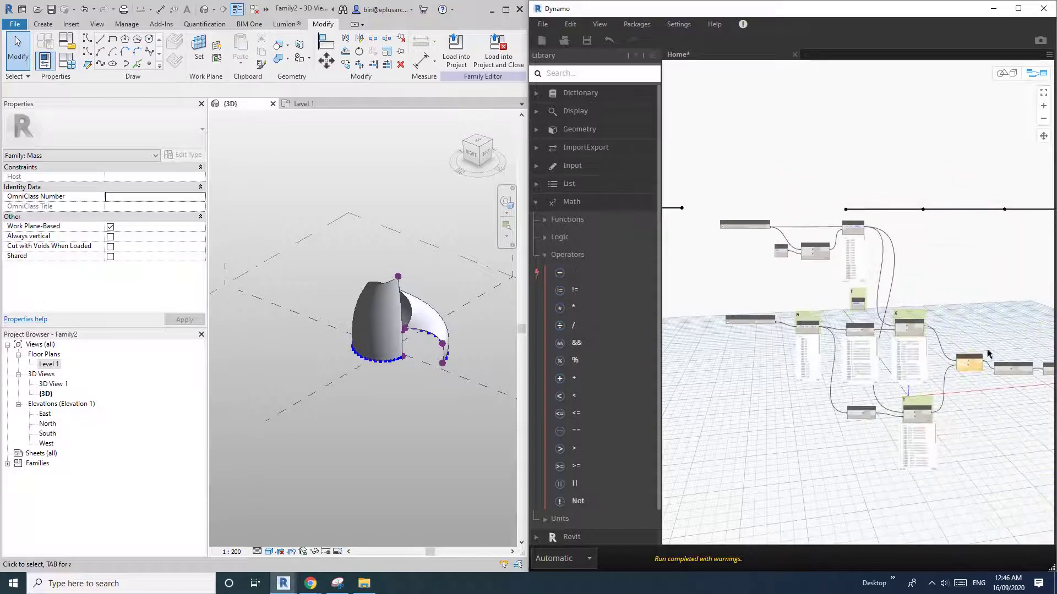
scroll(987, 354, up, 2)
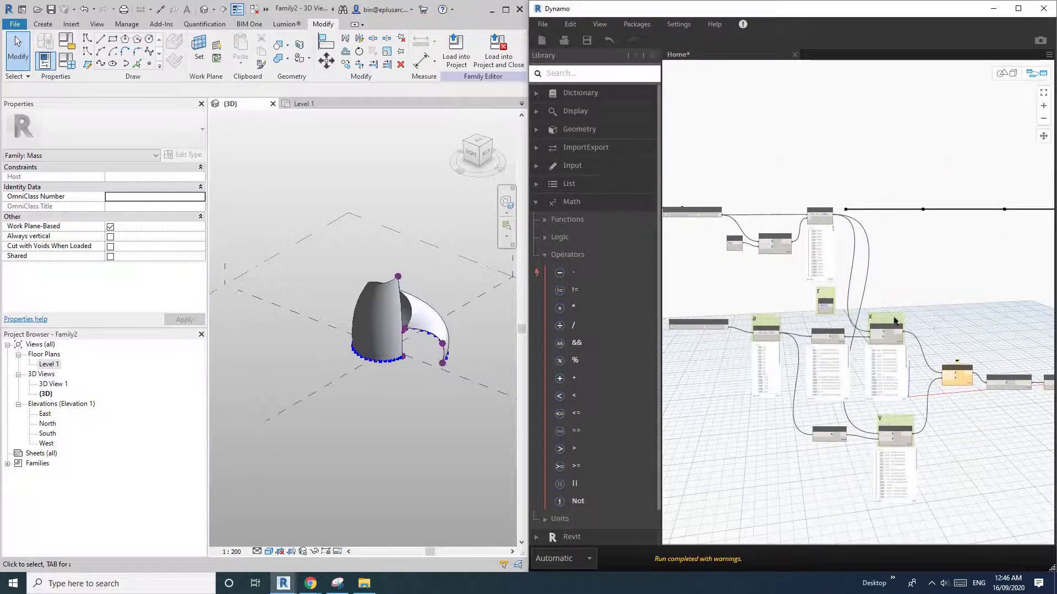
scroll(767, 278, up, 5)
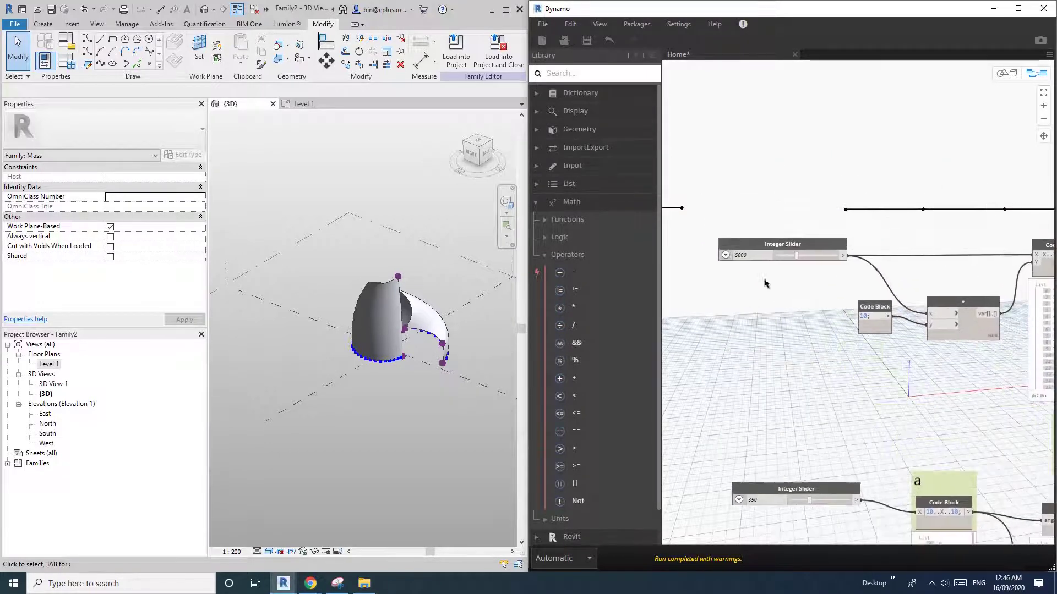
scroll(764, 283, up, 2)
shift+middle_drag(449, 329, 472, 334)
click(351, 367)
scroll(380, 360, up, 3)
scroll(452, 362, down, 1)
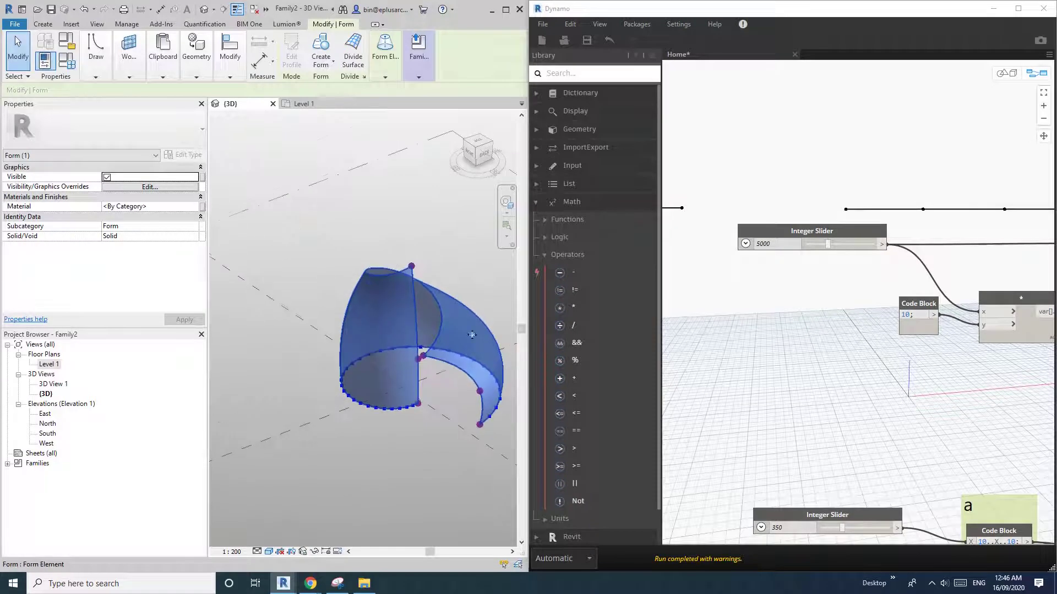
shift+middle_drag(434, 382, 414, 317)
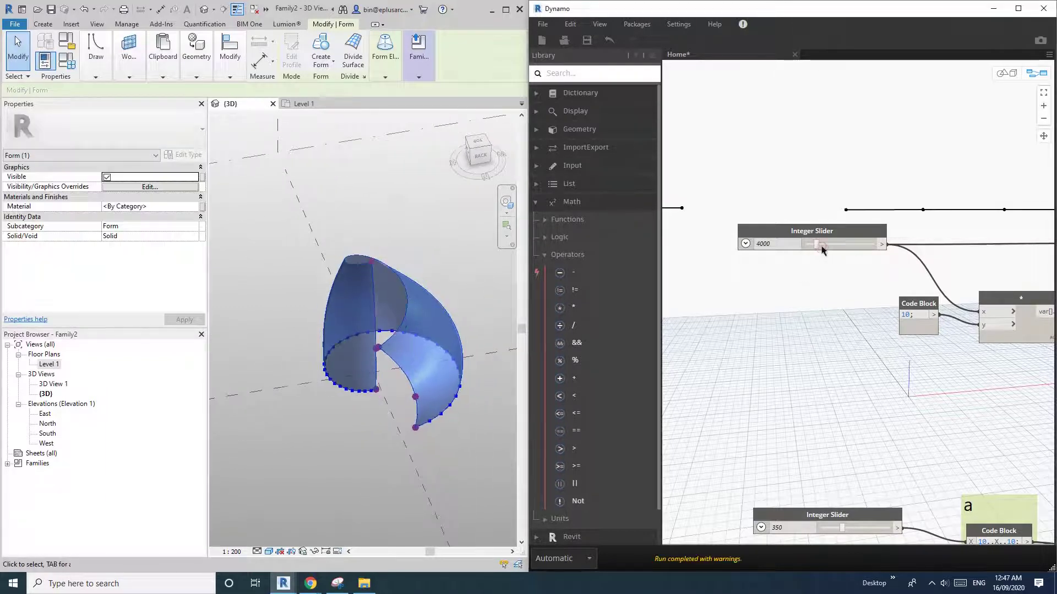
Raise the radius slider to 8000 and increase the angle slider so the spiral form grows larger and winds further.
drag(822, 247, 867, 250)
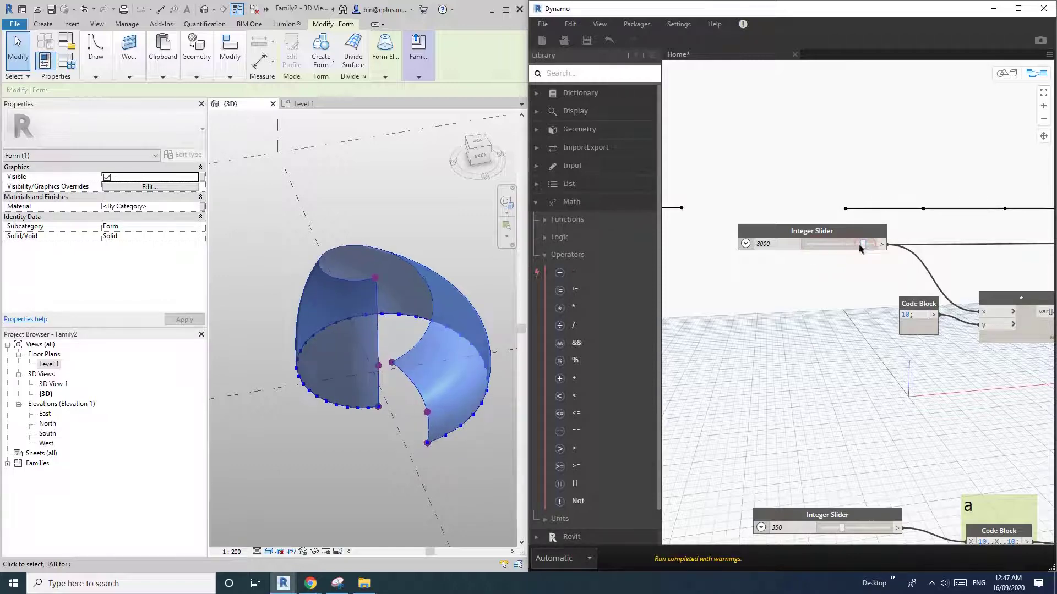
scroll(404, 406, down, 2)
middle_drag(404, 406, 373, 357)
middle_drag(807, 447, 804, 435)
drag(838, 517, 889, 519)
shift+middle_drag(496, 345, 390, 356)
key(Escape)
scroll(401, 344, up, 1)
middle_drag(783, 308, 780, 311)
scroll(781, 315, down, 6)
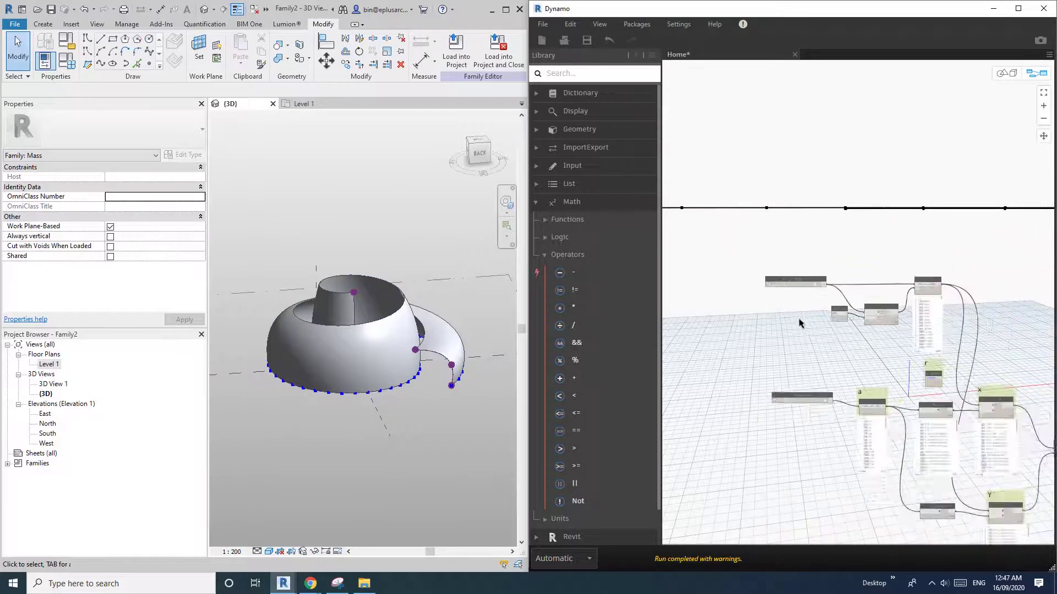
Close the Dynamo Home workspace and the Family2 mass family without saving either.
click(794, 54)
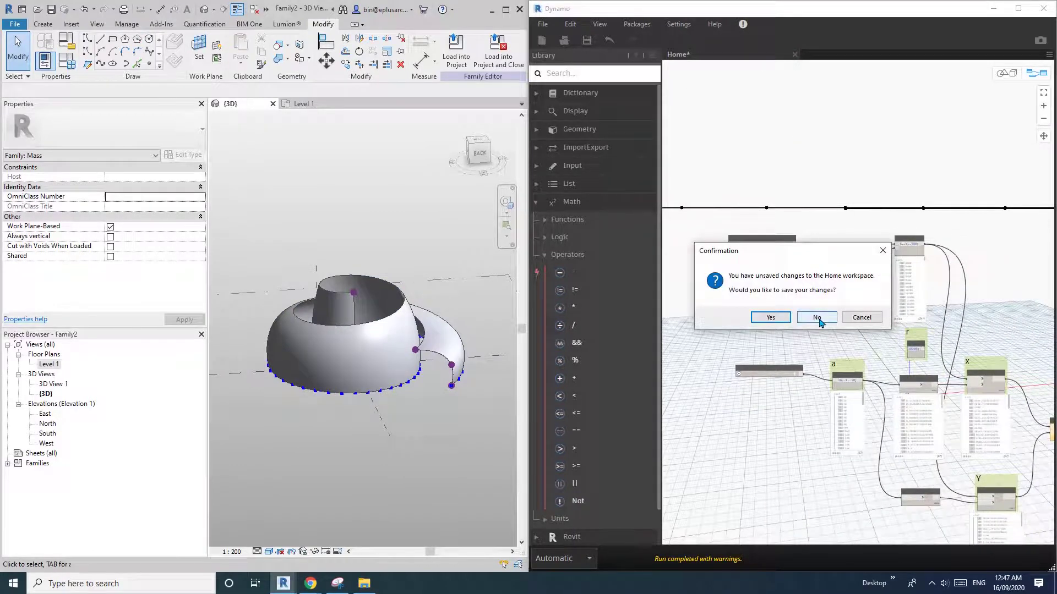
click(817, 318)
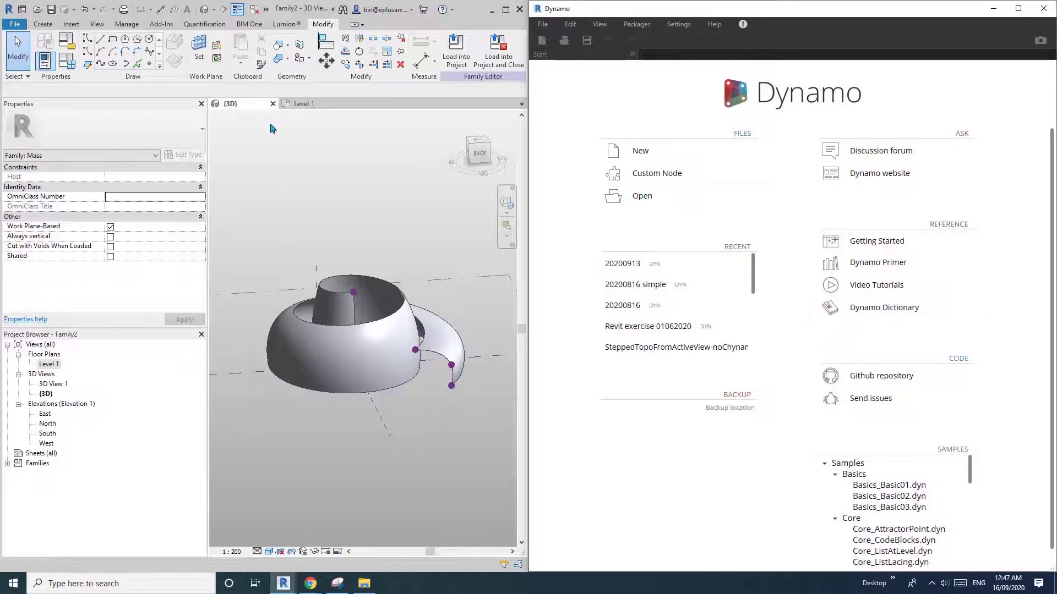
click(303, 104)
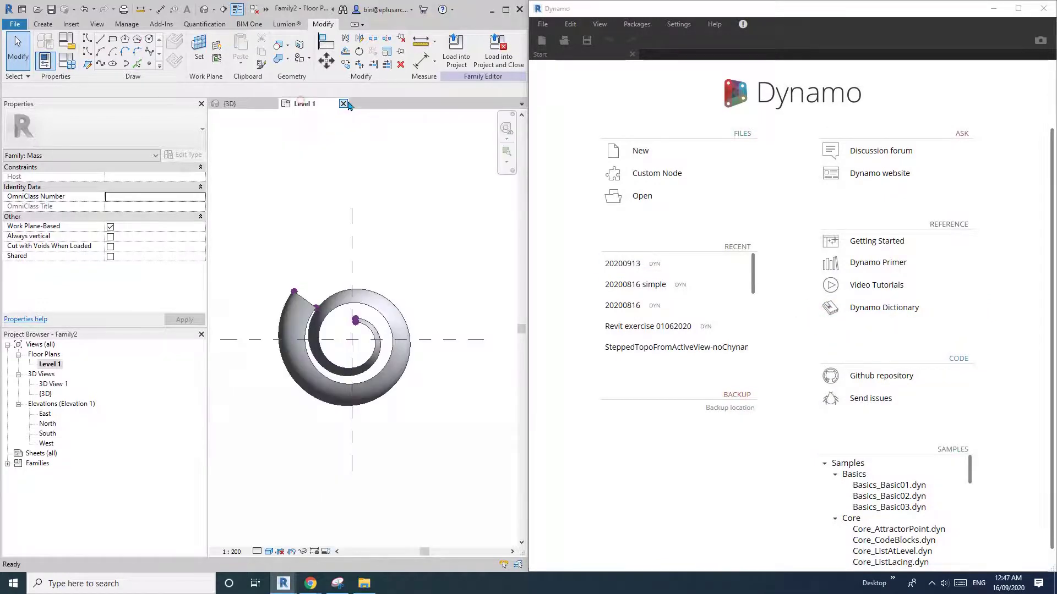
click(345, 104)
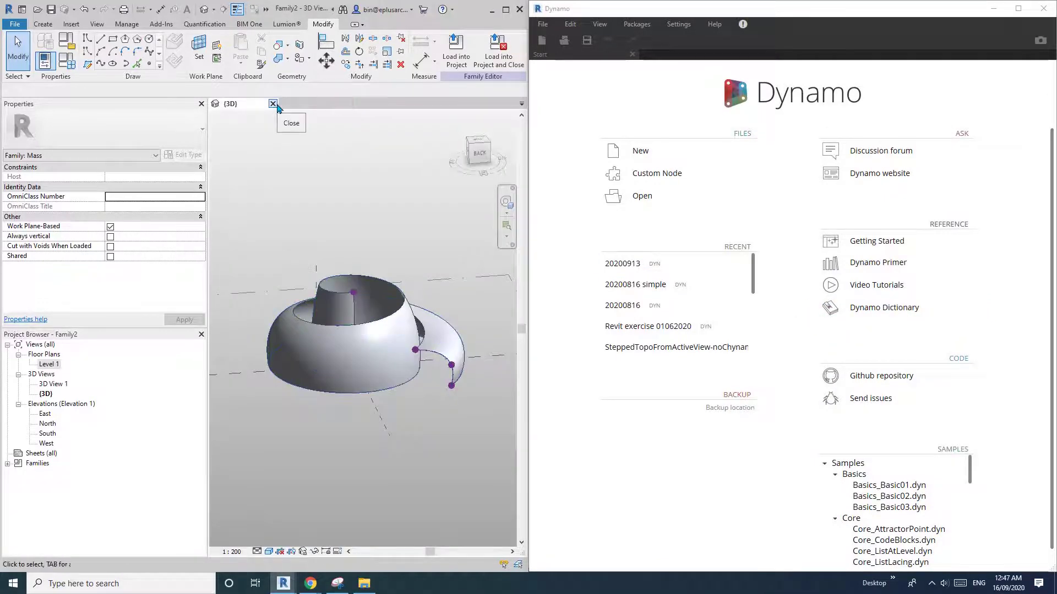
click(273, 103)
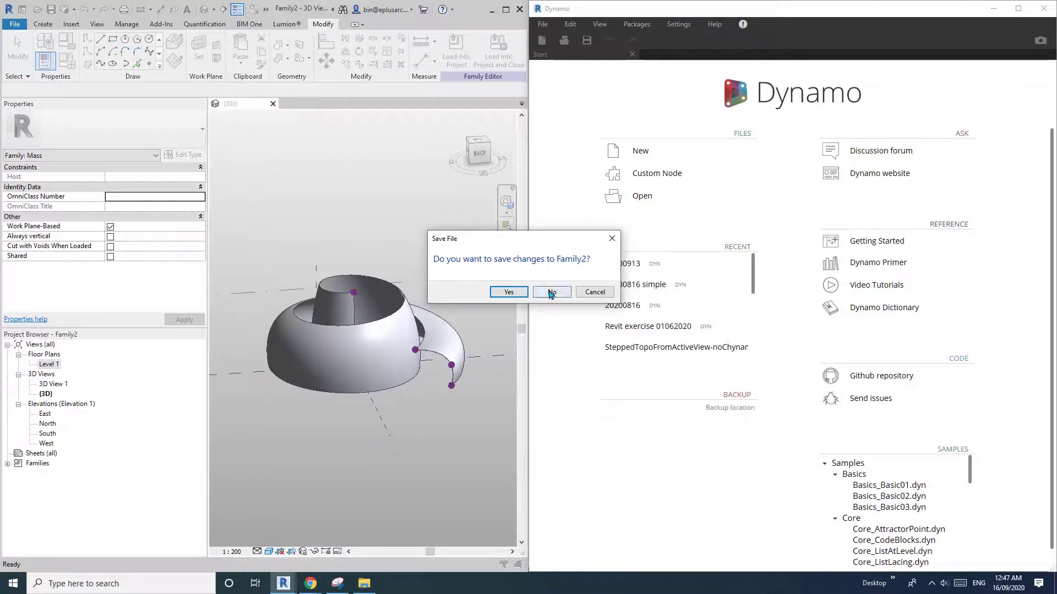
click(551, 291)
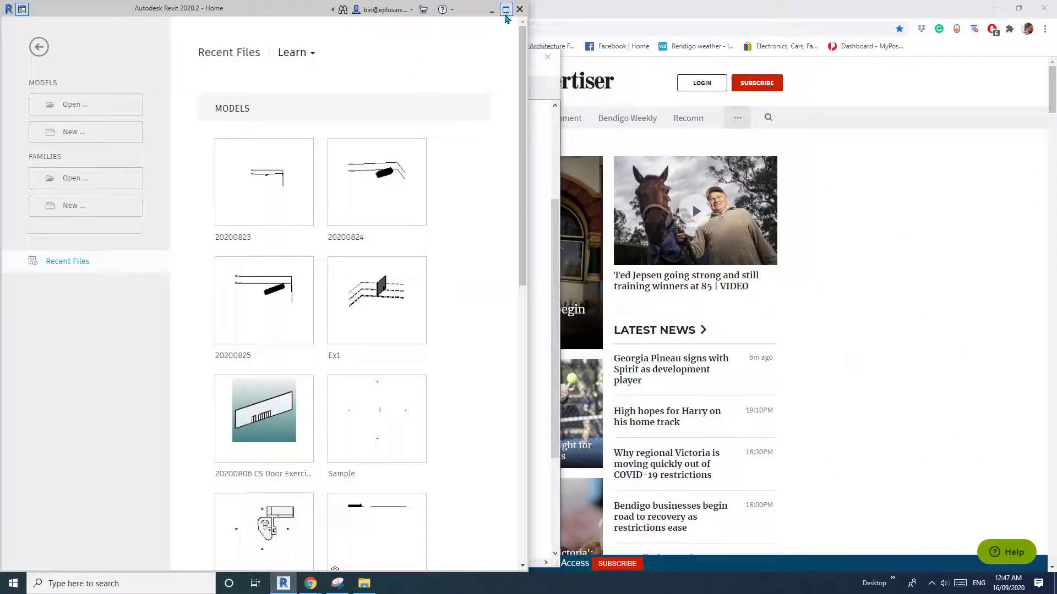
Maximize Revit and create a new family from the Metric Mass template in the Conceptual Mass folder.
click(506, 14)
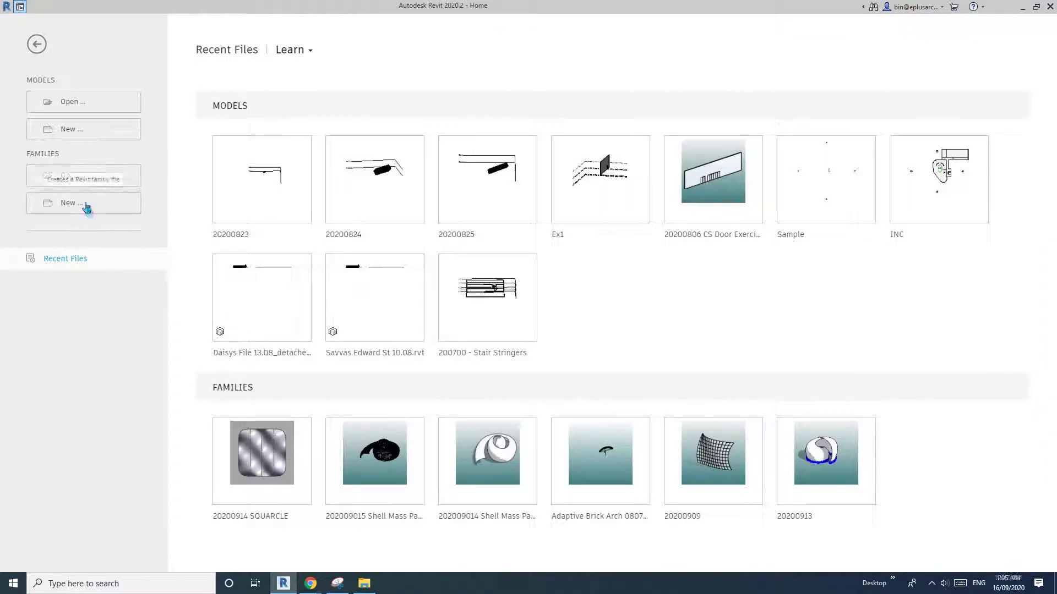
click(84, 208)
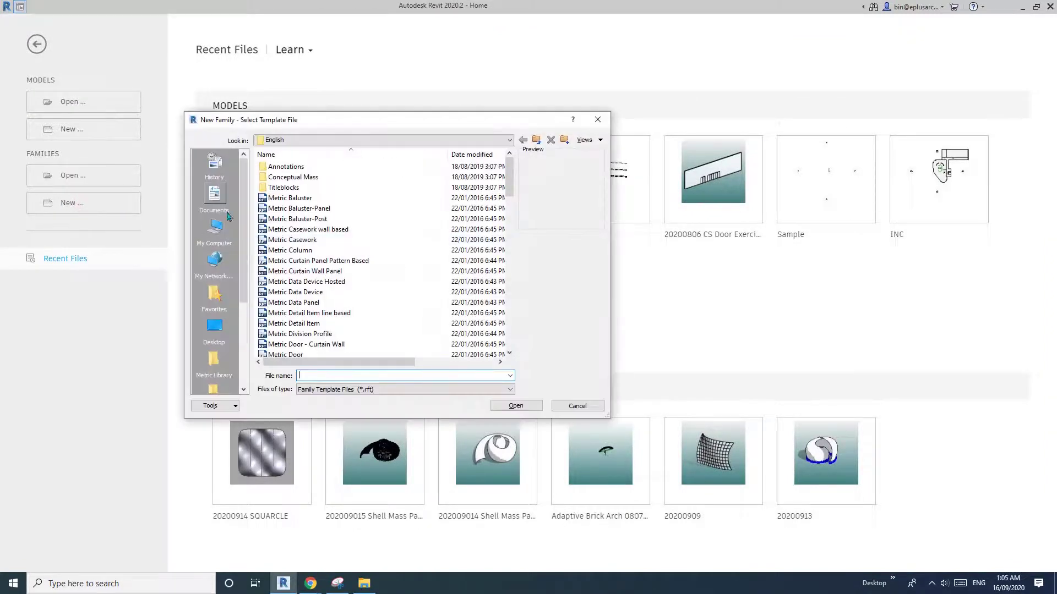
double_click(278, 177)
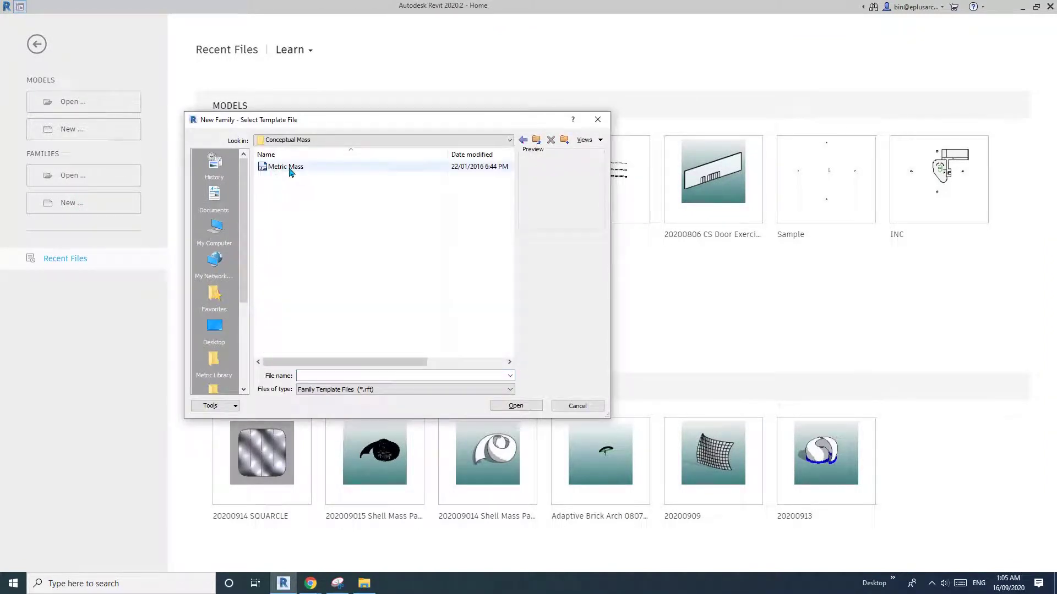
click(289, 168)
click(515, 405)
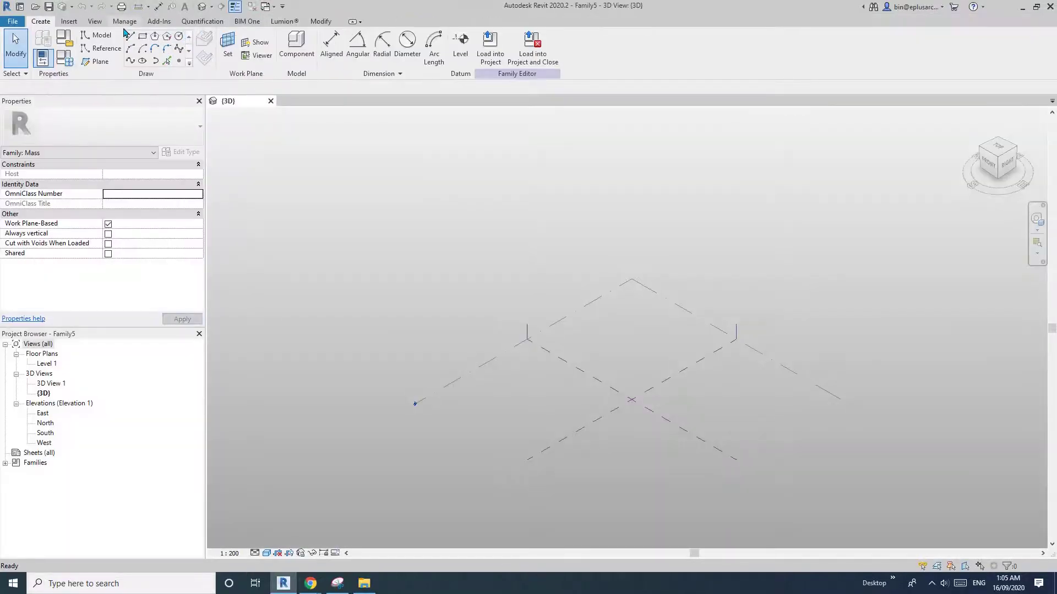
Launch Dynamo from the new mass family and tile it side by side with Revit.
click(125, 21)
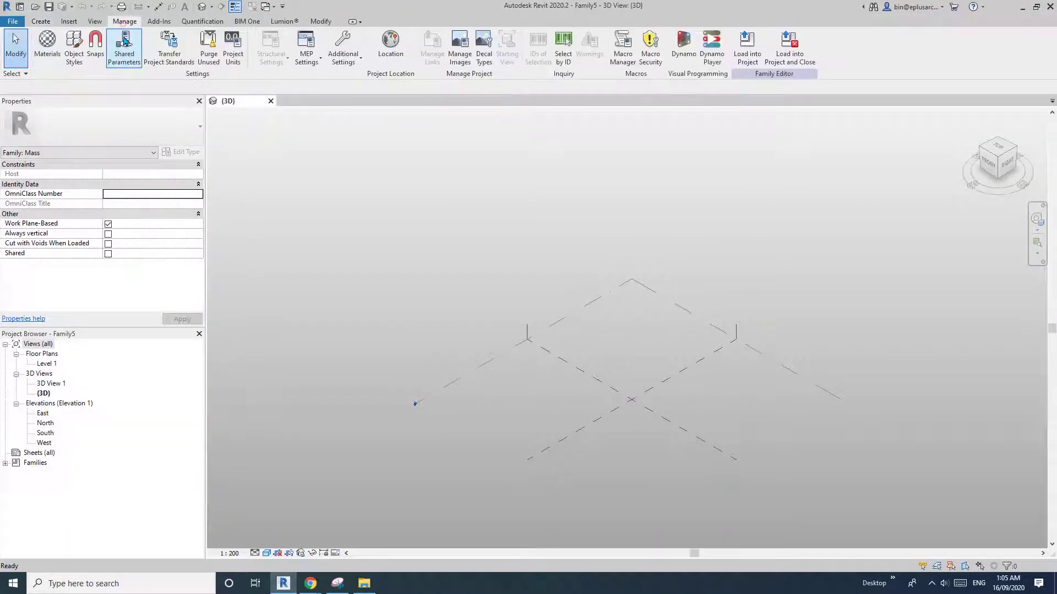
click(684, 47)
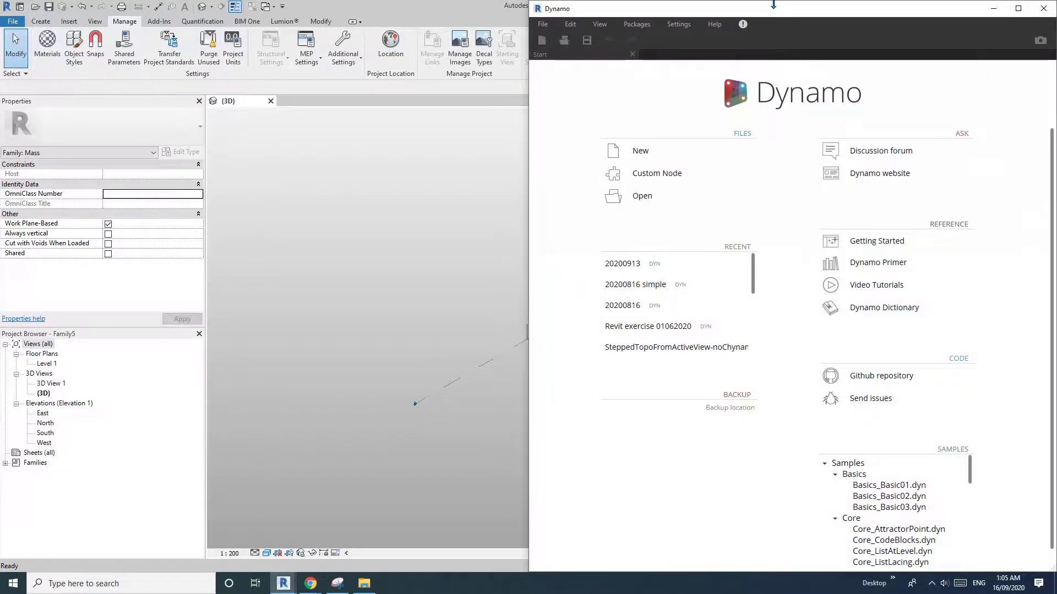
drag(781, 8, 1056, 55)
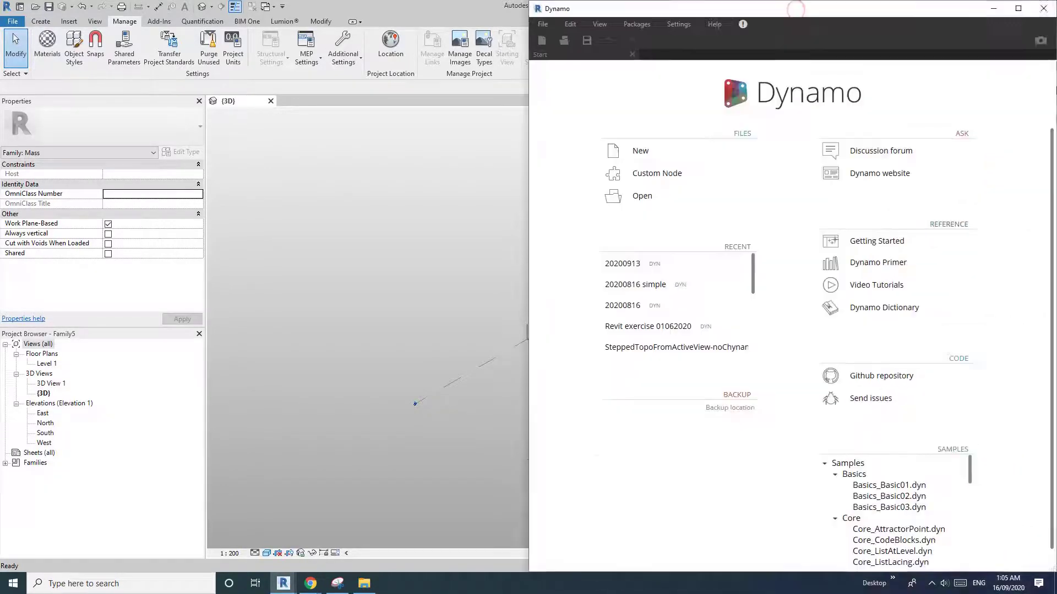
click(226, 107)
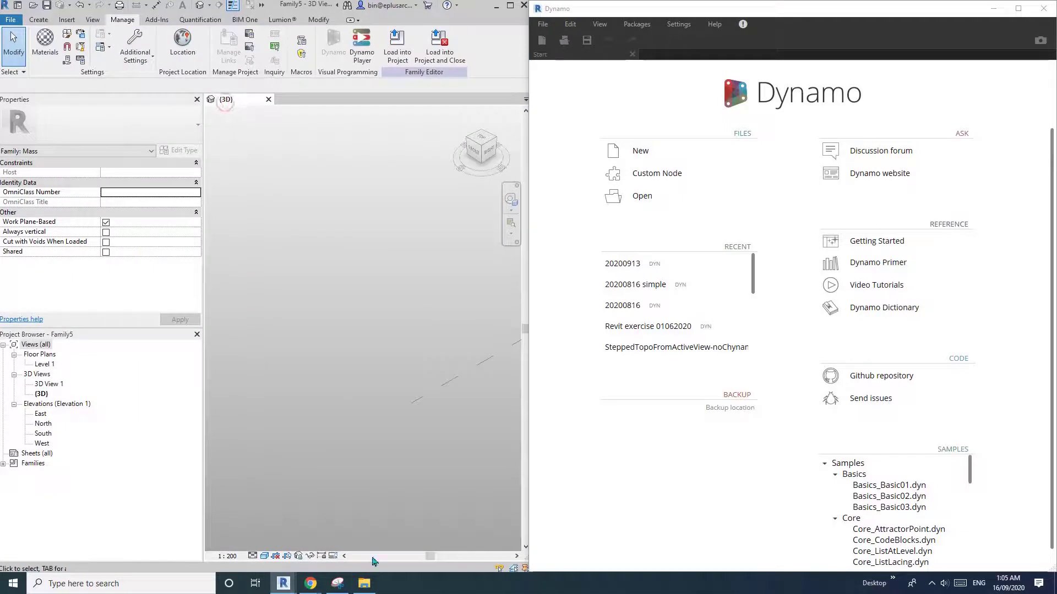
Open the Level 1 floor plan and capture its crossing reference planes with the Snipping Tool, discarding the old snip.
double_click(43, 364)
click(337, 584)
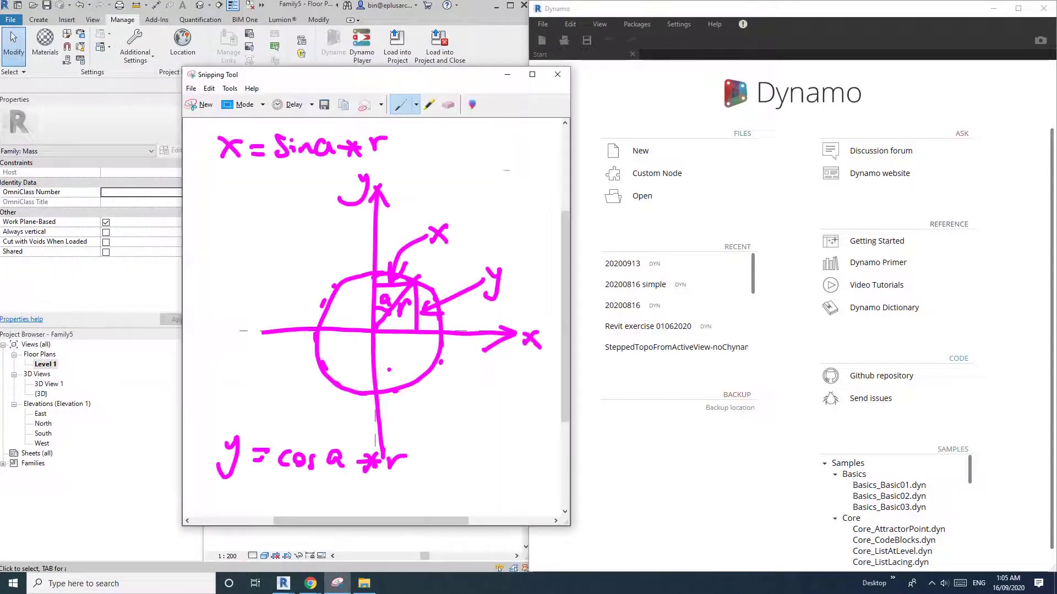
click(558, 74)
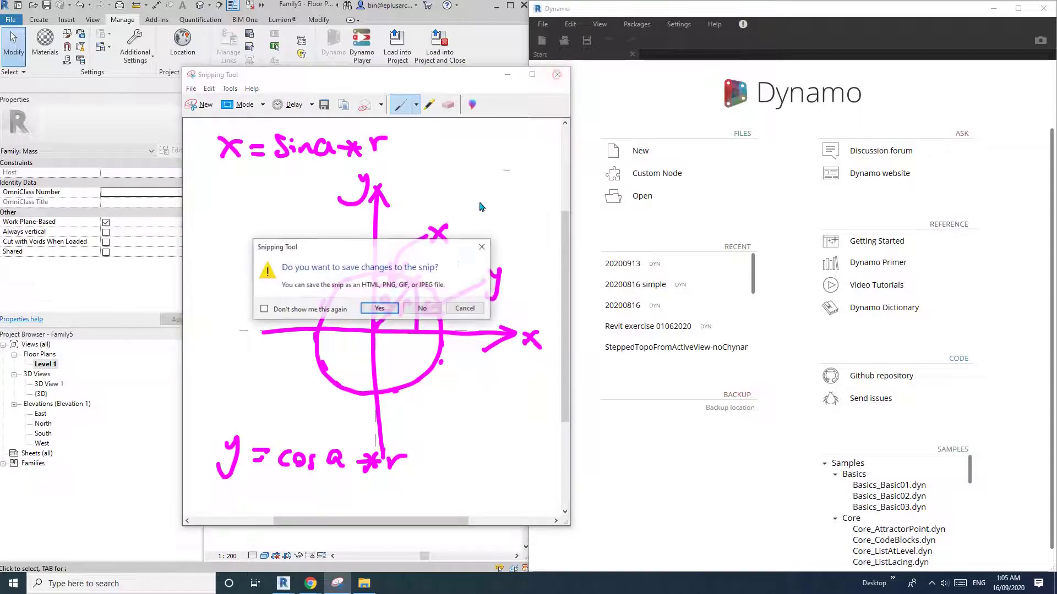
click(421, 306)
click(336, 583)
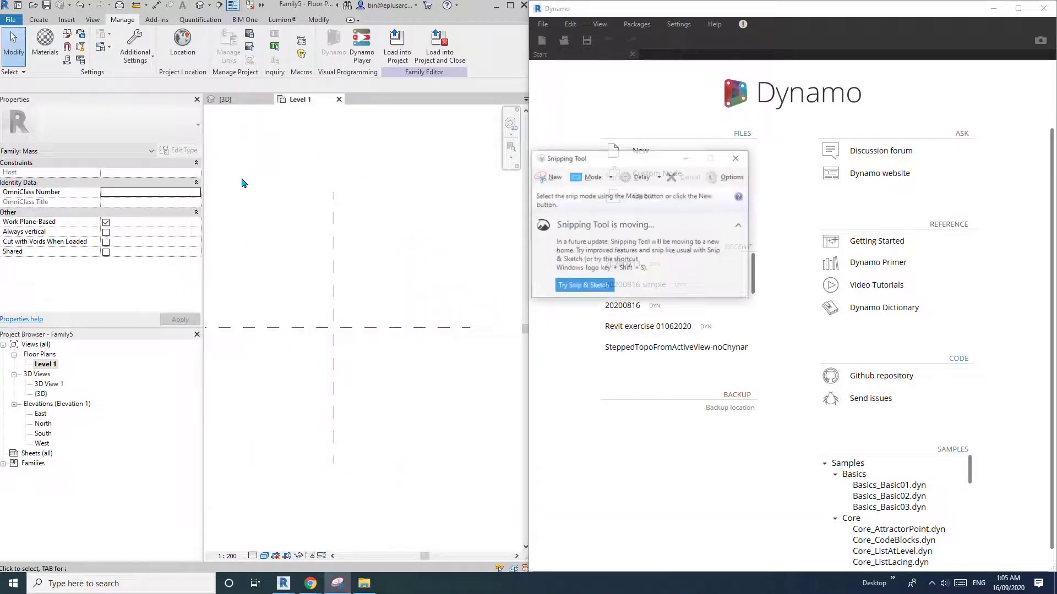
click(553, 178)
drag(223, 185, 494, 467)
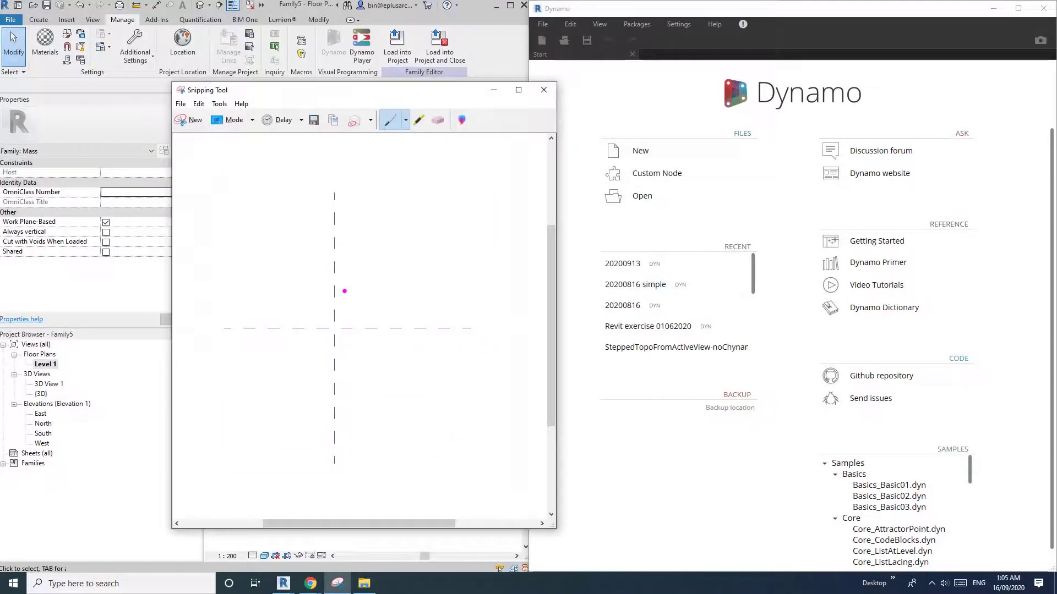
Sketch a spiral winding outward from the reference plane crossing on the snip and erase it.
mouse_move(364, 302)
mouse_down()
mouse_move(388, 352)
mouse_move(330, 387)
mouse_move(294, 304)
mouse_move(421, 296)
mouse_move(370, 437)
mouse_move(251, 388)
mouse_move(248, 328)
mouse_up()
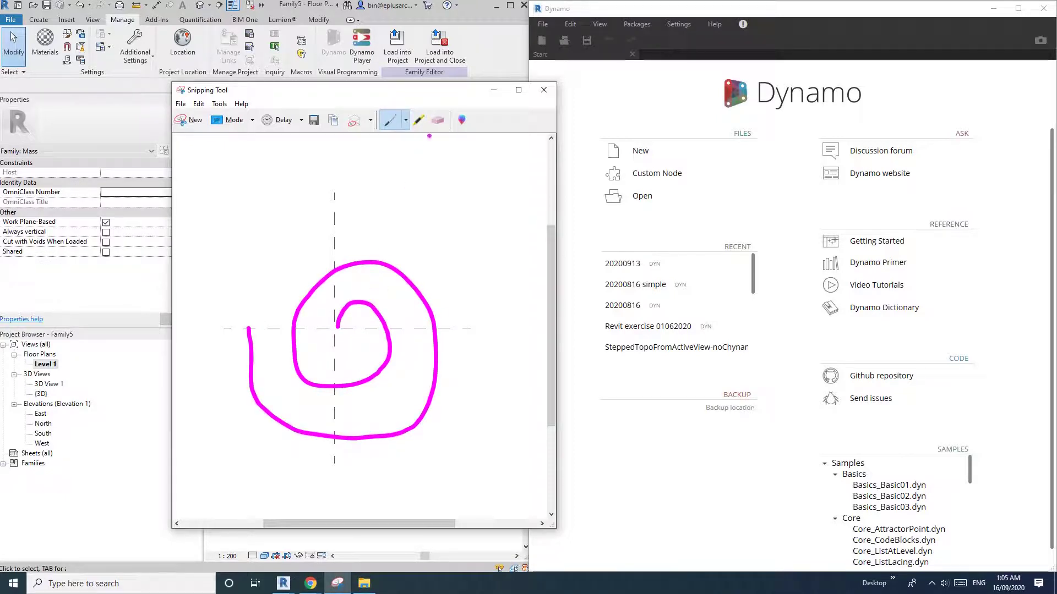
click(437, 120)
click(417, 253)
Draw a circle around the reference plane crossing with horizontal and vertical axis arrows labelled x and y.
click(389, 120)
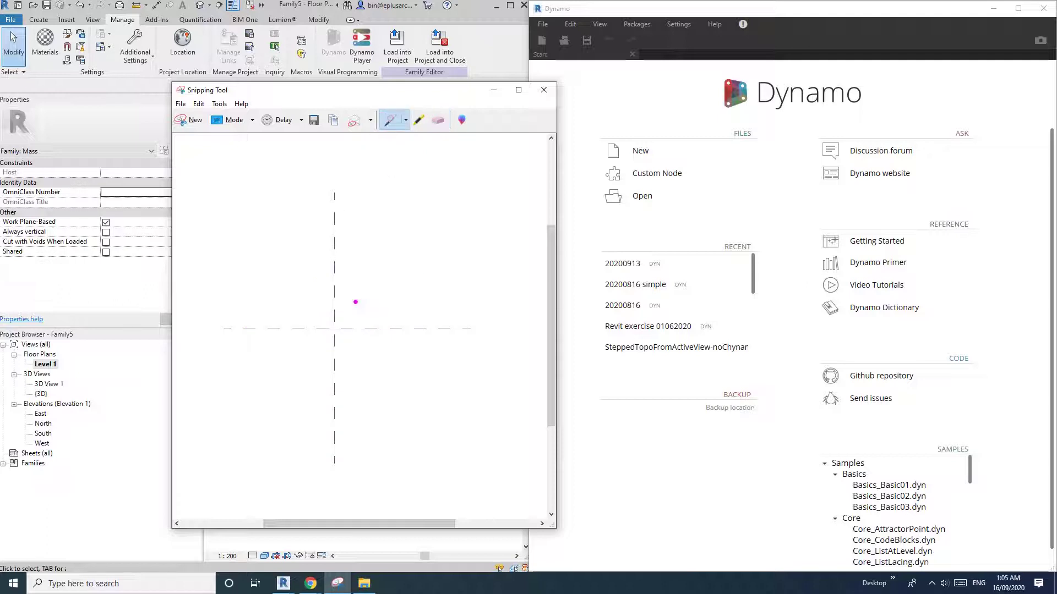
mouse_move(352, 257)
mouse_down()
mouse_move(385, 281)
mouse_move(402, 338)
mouse_up()
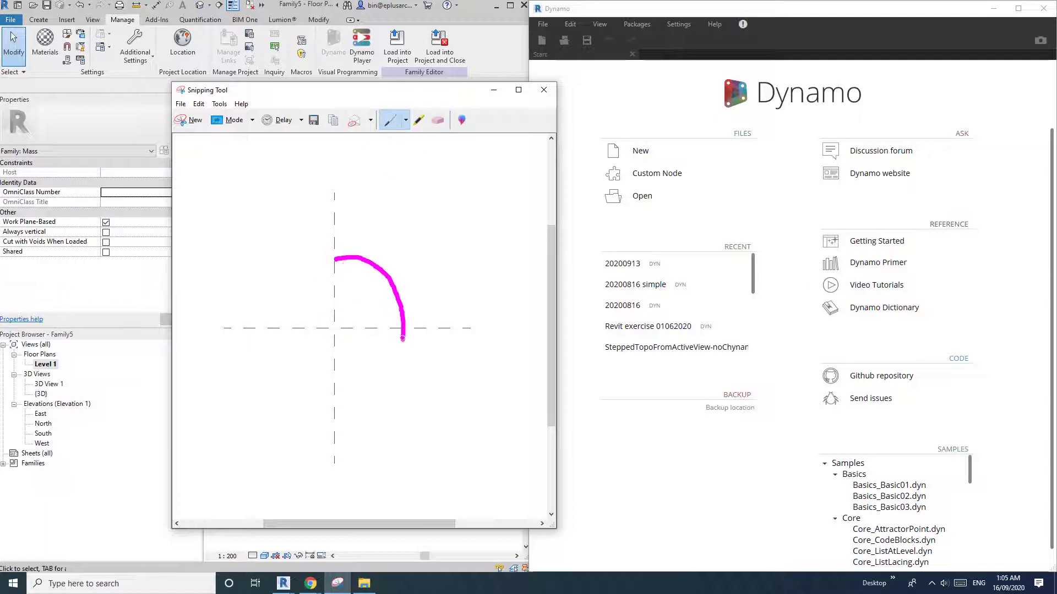
mouse_move(367, 395)
mouse_down()
mouse_move(280, 370)
mouse_move(291, 283)
mouse_move(333, 261)
mouse_up()
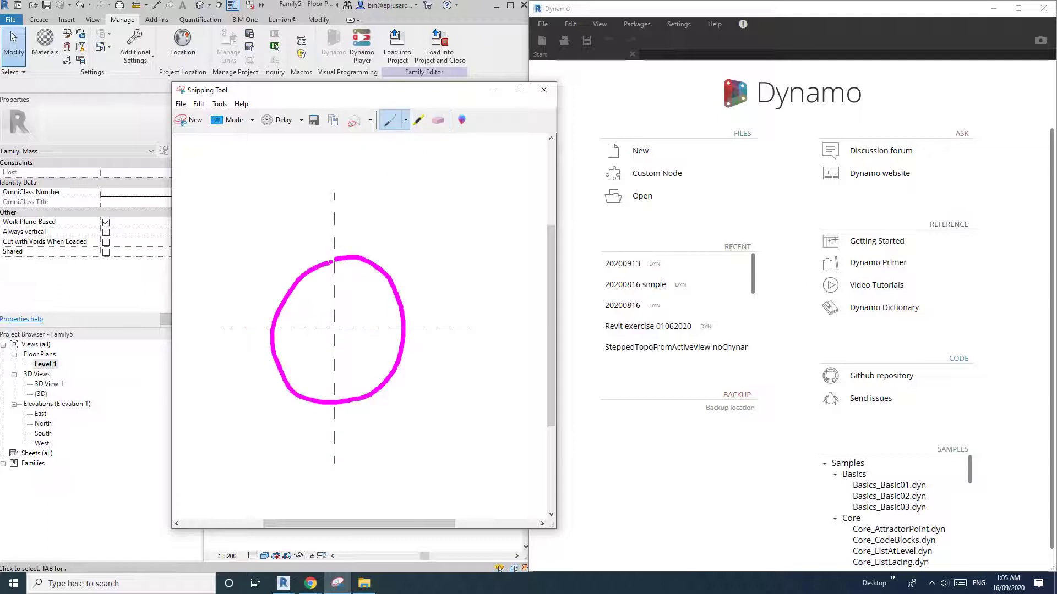
drag(219, 331, 500, 329)
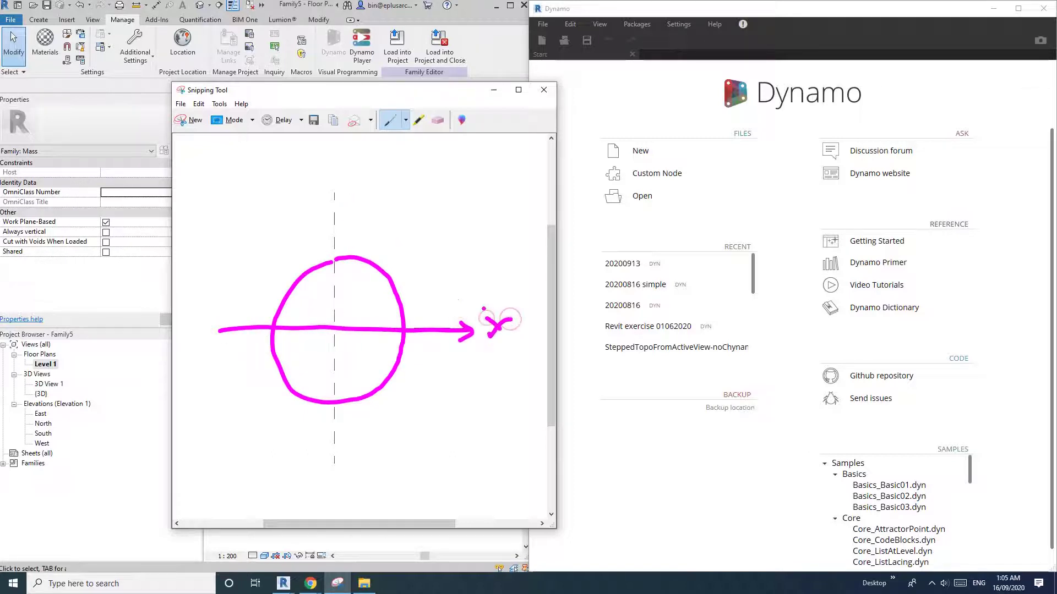
mouse_move(336, 462)
mouse_down()
mouse_move(337, 211)
mouse_move(324, 205)
mouse_up()
drag(289, 167, 292, 177)
drag(301, 169, 266, 178)
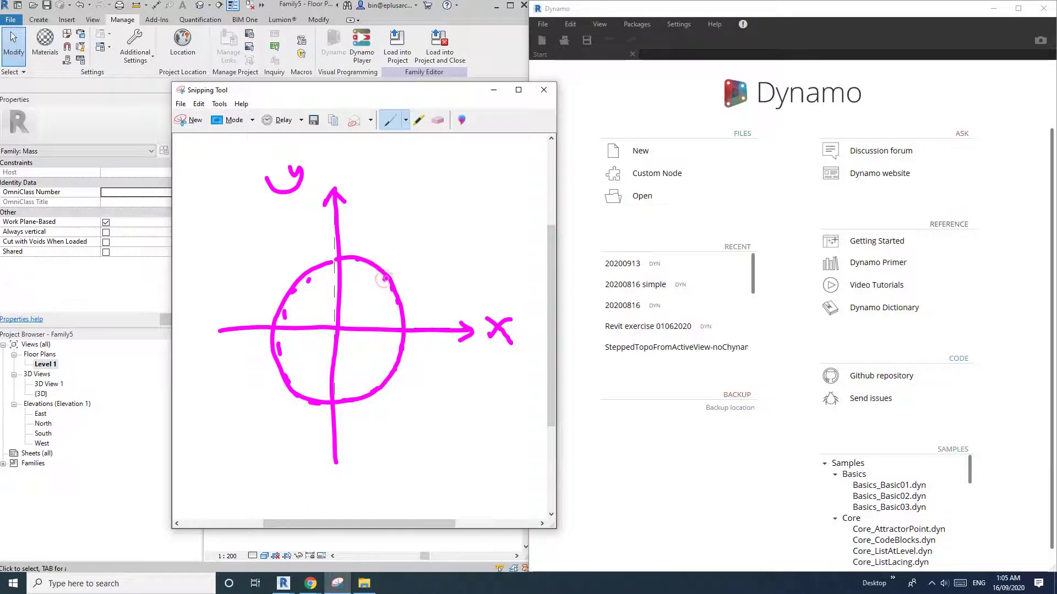
Draw a radius r to a point on the circle and annotate its x and y distances and the angle a.
drag(338, 328, 380, 291)
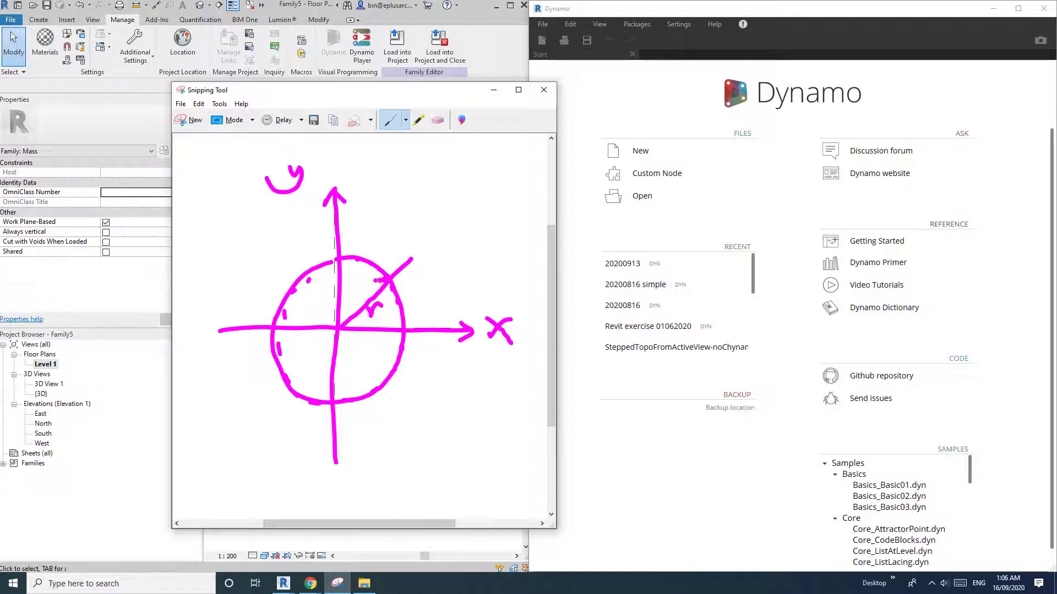
drag(359, 280, 403, 213)
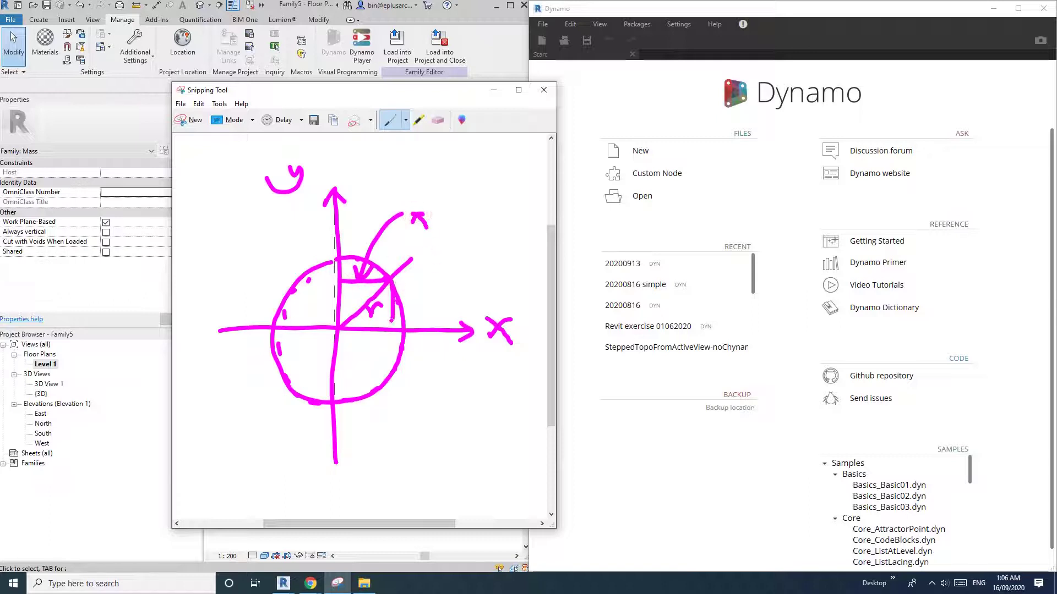
mouse_move(396, 312)
mouse_down()
mouse_move(467, 270)
mouse_move(471, 286)
mouse_up()
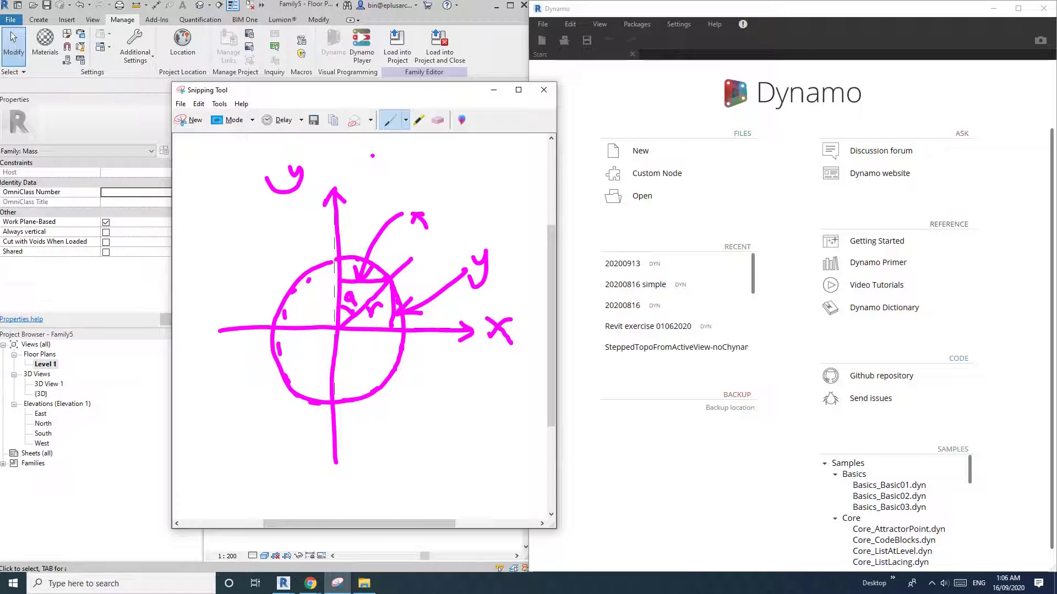
Write the formulas x=sina*r and y=cosa*r above the circle sketch and shift the sketch window clear of Dynamo.
drag(373, 151, 346, 173)
mouse_move(345, 153)
mouse_down()
mouse_move(369, 167)
mouse_move(392, 155)
mouse_move(492, 174)
mouse_move(487, 159)
mouse_move(482, 169)
mouse_up()
mouse_move(503, 157)
mouse_down()
mouse_move(505, 174)
mouse_move(525, 157)
mouse_up()
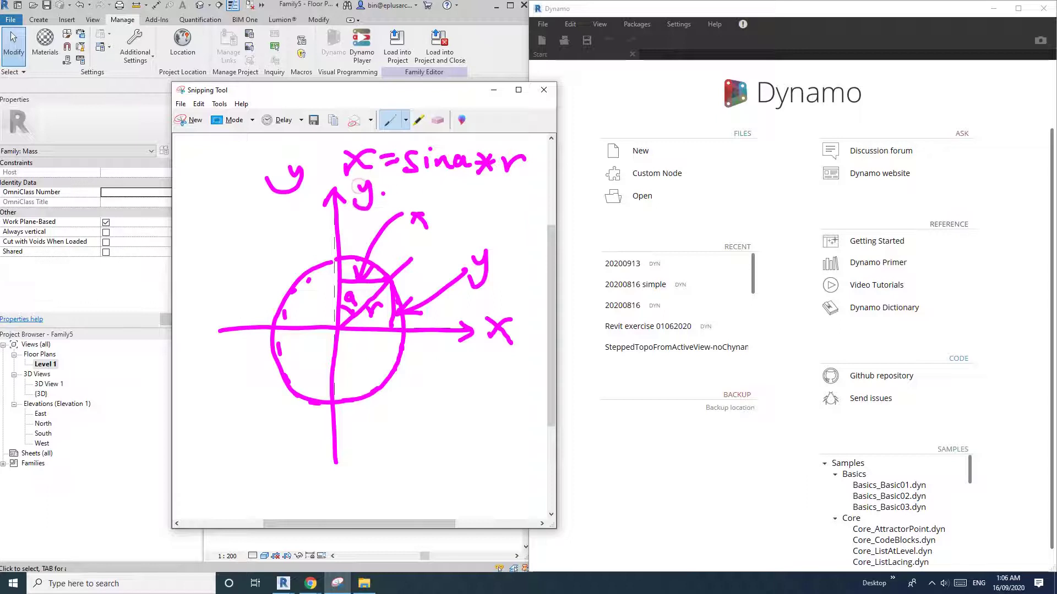
drag(381, 190, 395, 189)
mouse_move(382, 200)
mouse_down()
mouse_move(419, 204)
mouse_move(429, 192)
mouse_move(435, 203)
mouse_move(480, 204)
mouse_move(523, 190)
mouse_up()
click(471, 190)
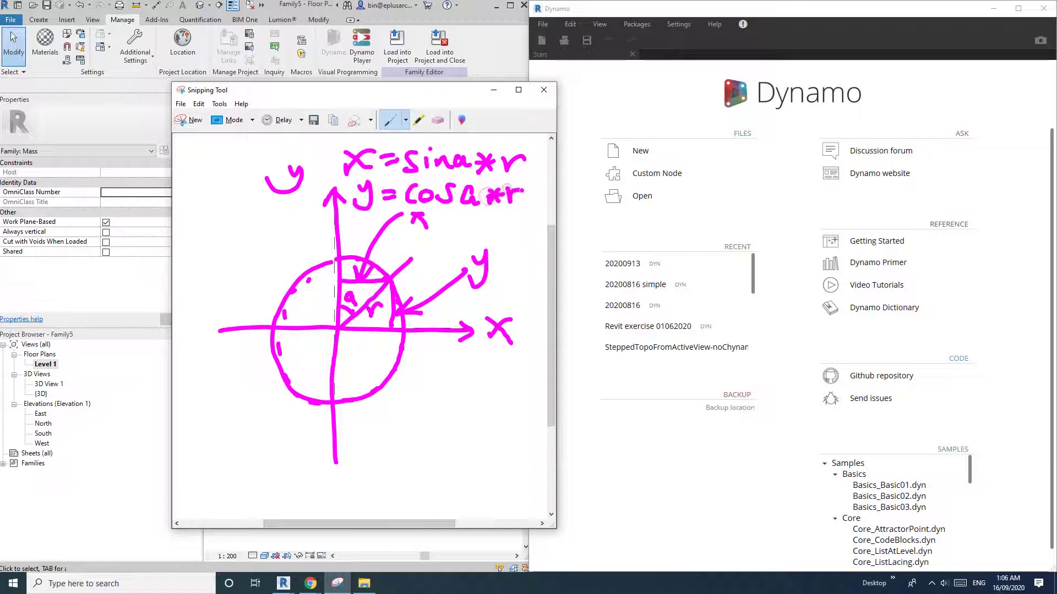
drag(430, 101, 372, 101)
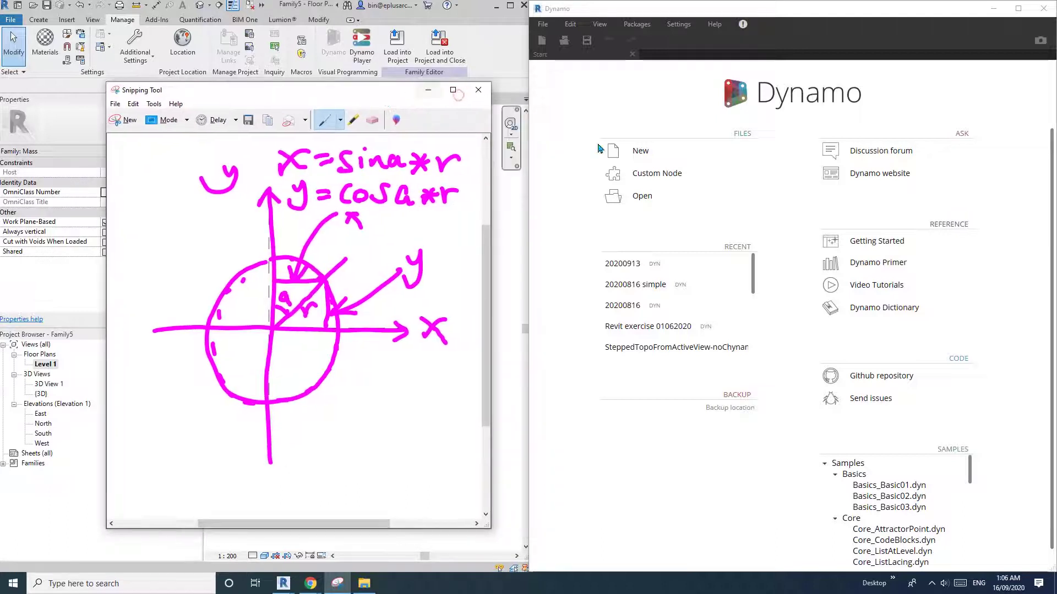
Switch to Dynamo, create a new workspace and place an empty code block on its canvas.
click(640, 151)
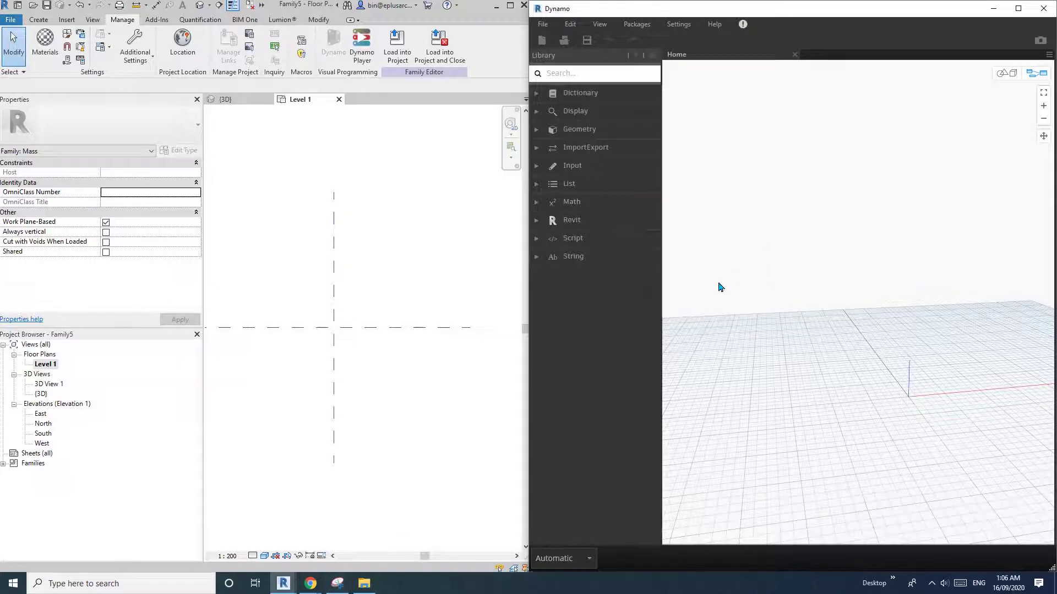
double_click(765, 235)
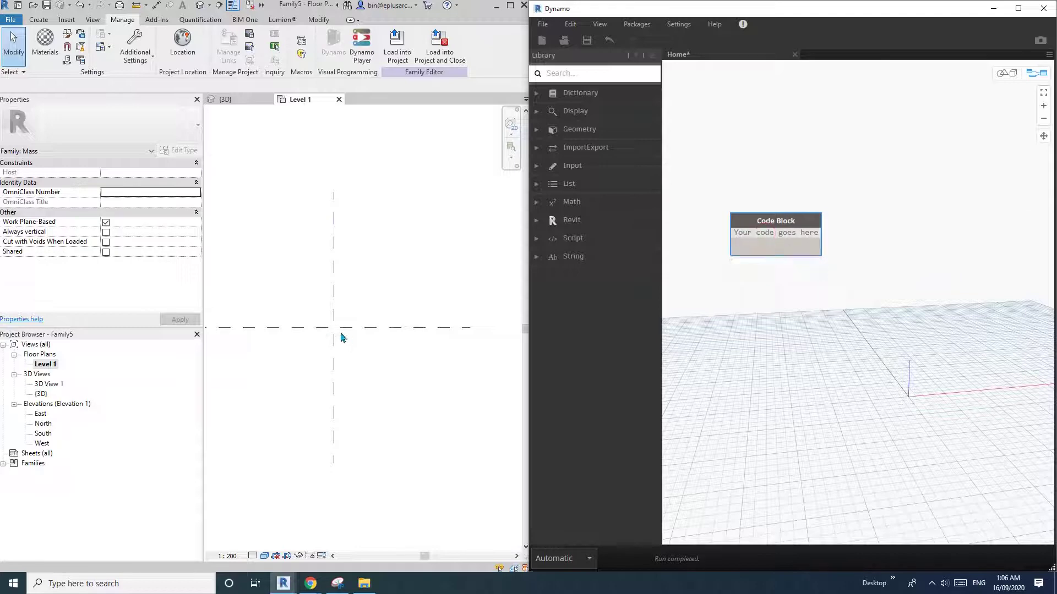
Gauge a suitable radius in Revit with a trial model line from the reference plane crossing along the horizontal plane, without placing it.
click(341, 336)
click(48, 20)
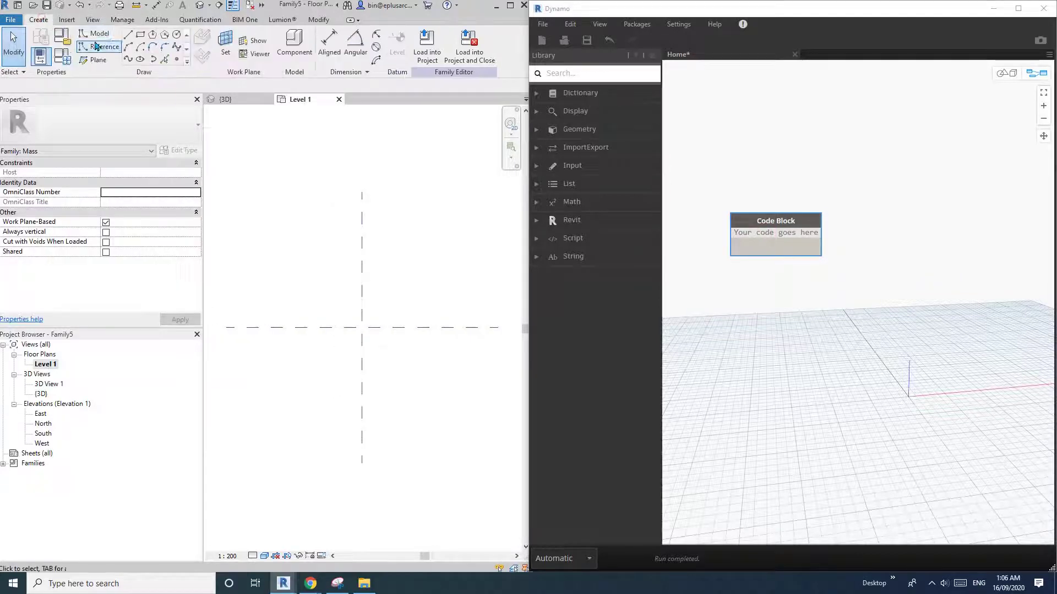
click(129, 40)
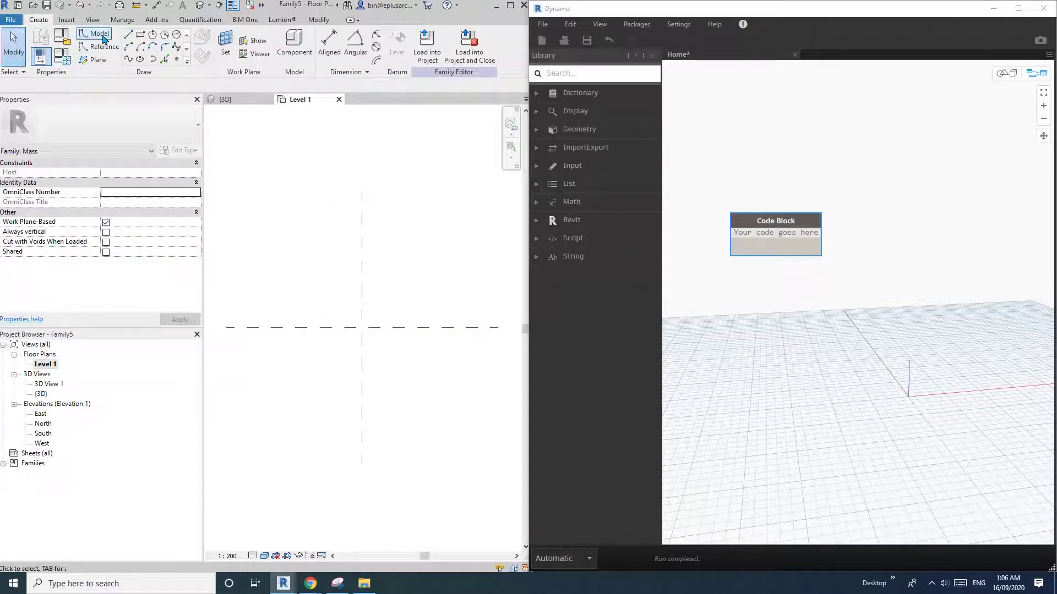
click(362, 328)
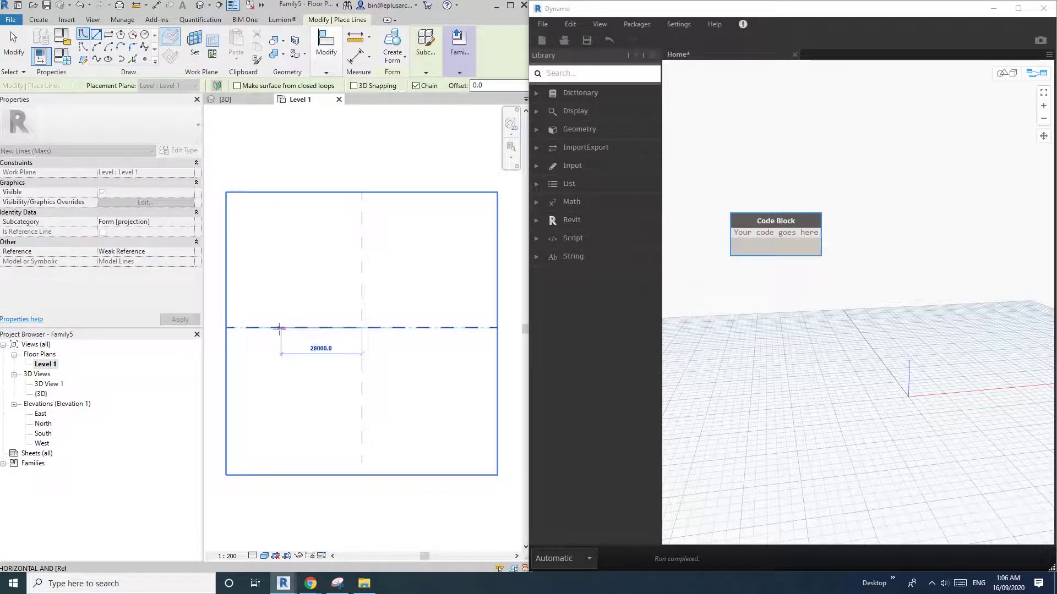
middle_drag(292, 347, 300, 355)
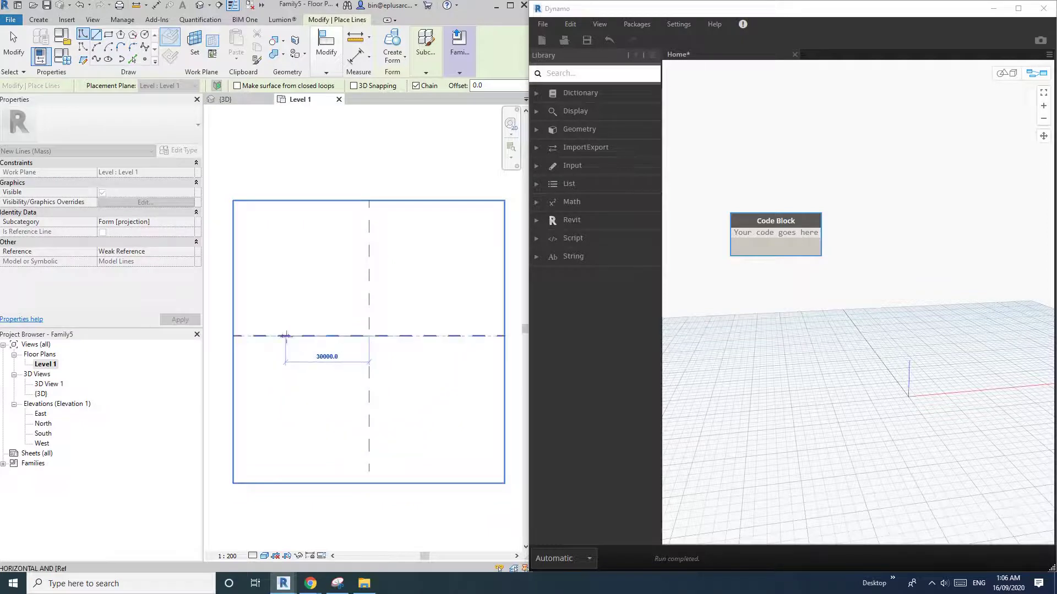
key(Escape)
key(Escape)
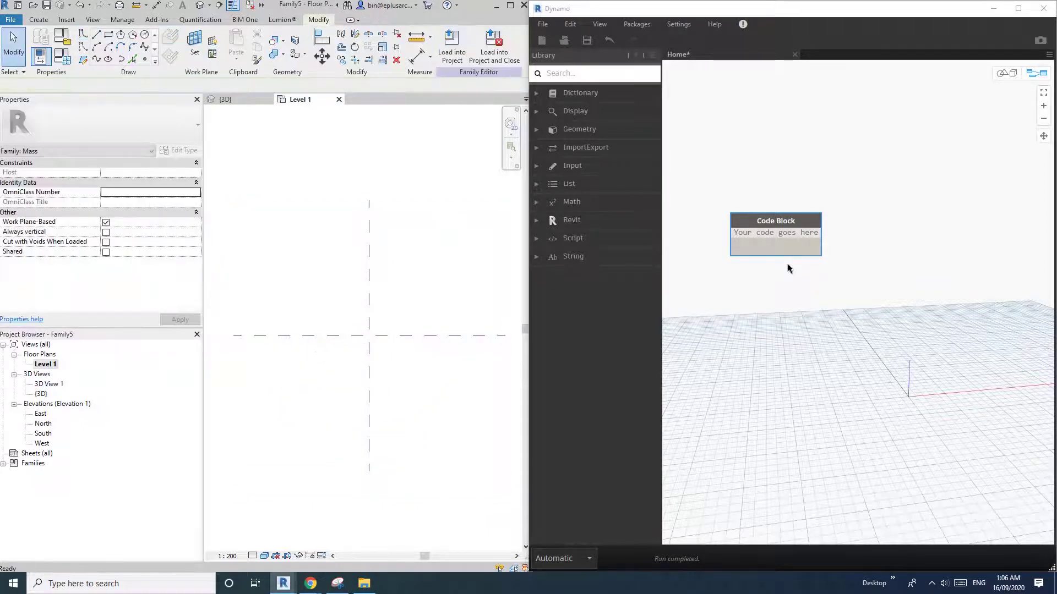
Enter 30000 in the empty Dynamo code block and rename the node r.
click(751, 235)
text(30000)
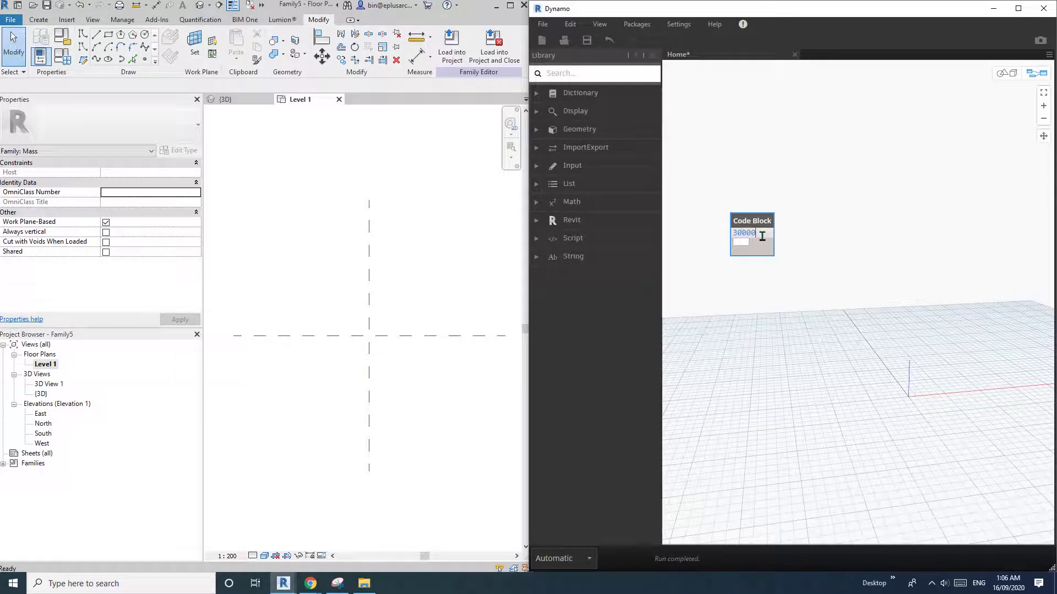
click(769, 294)
drag(753, 221, 771, 198)
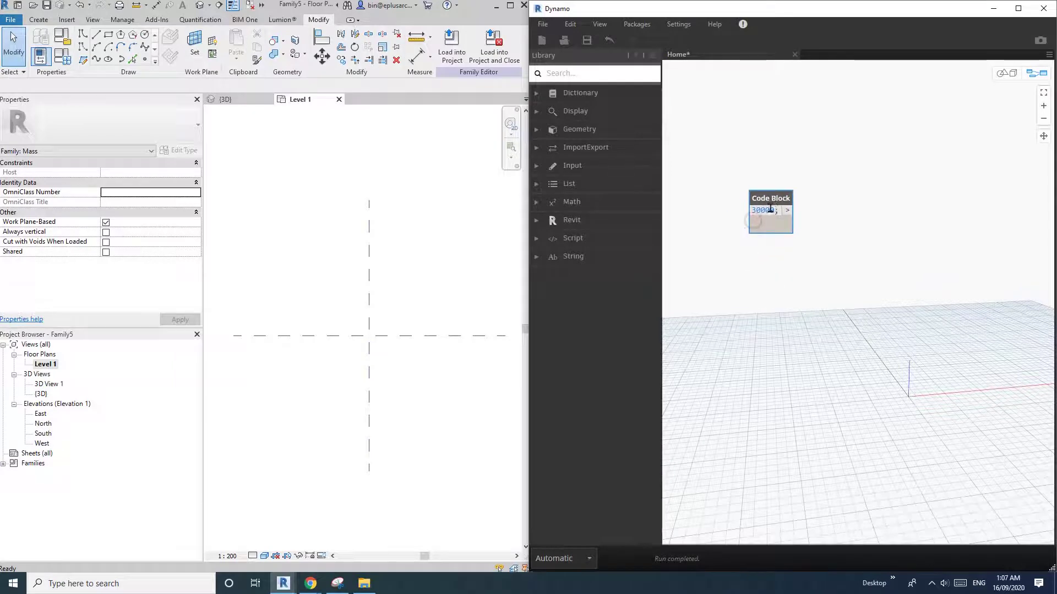
double_click(770, 198)
key(BackSpace)
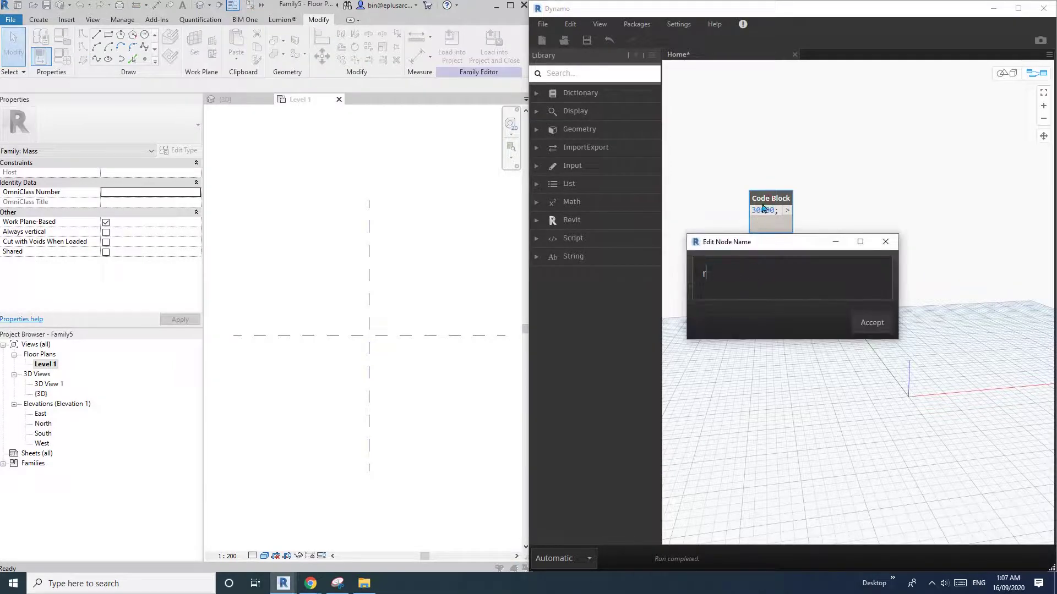
click(871, 323)
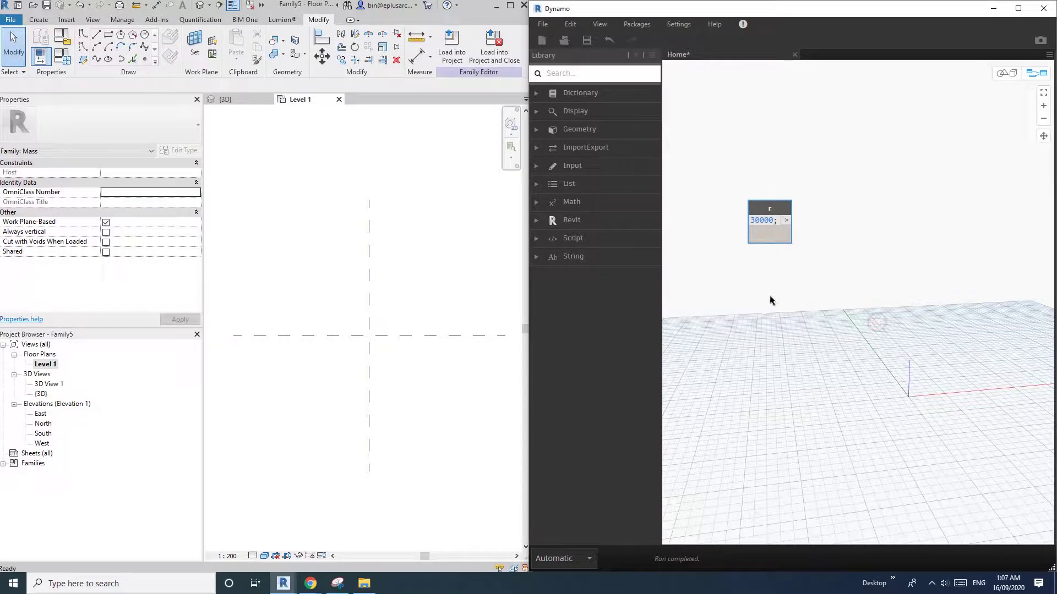
Set the Dynamo graph's run mode to Manual.
click(575, 560)
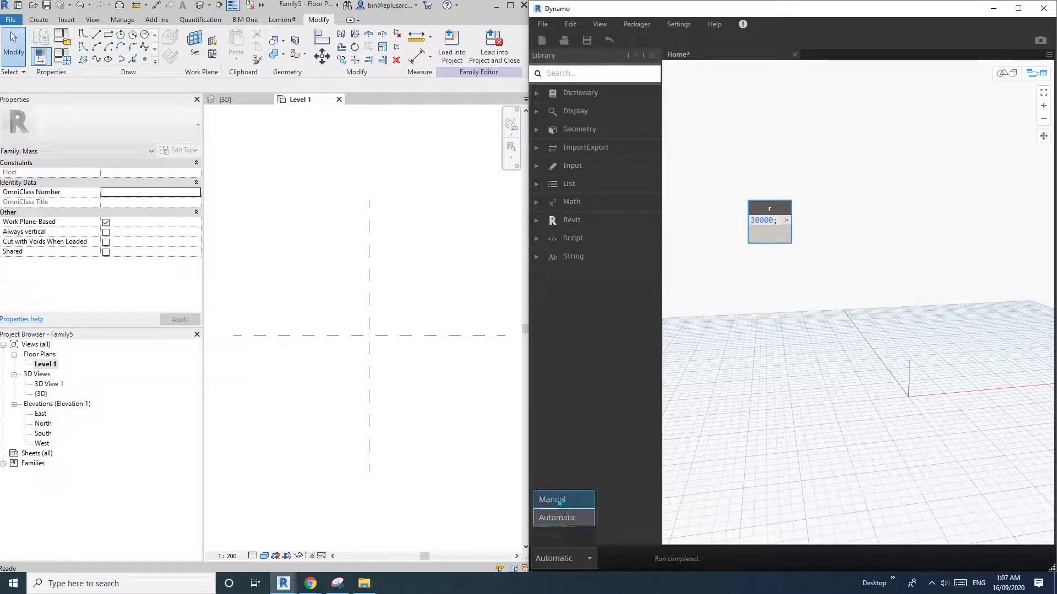
click(559, 499)
middle_drag(745, 273, 749, 259)
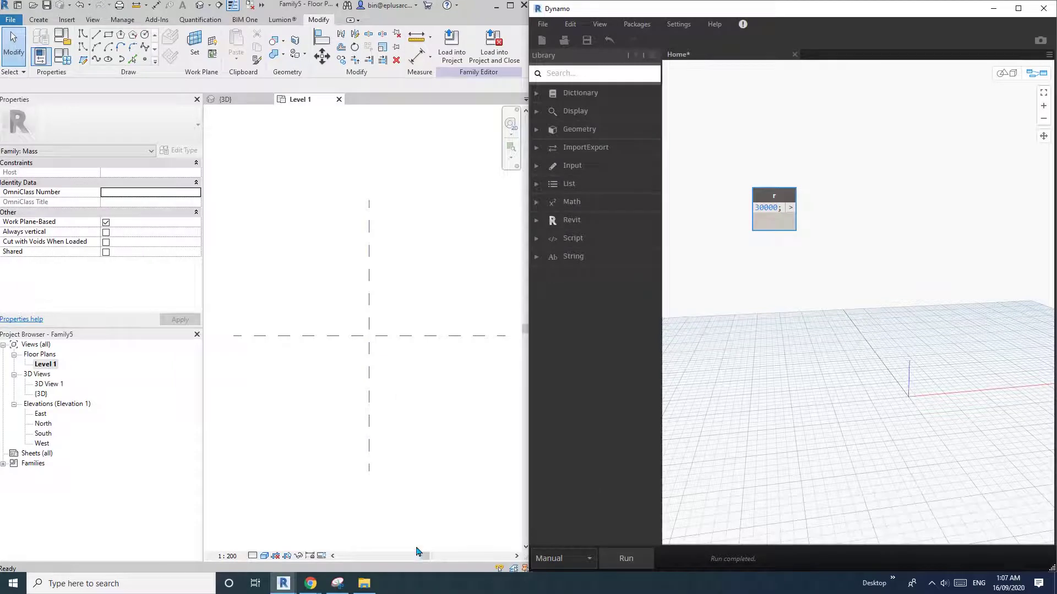
Review the circle sketch, then add a code block below r containing the angle range 10..360..10.
click(337, 584)
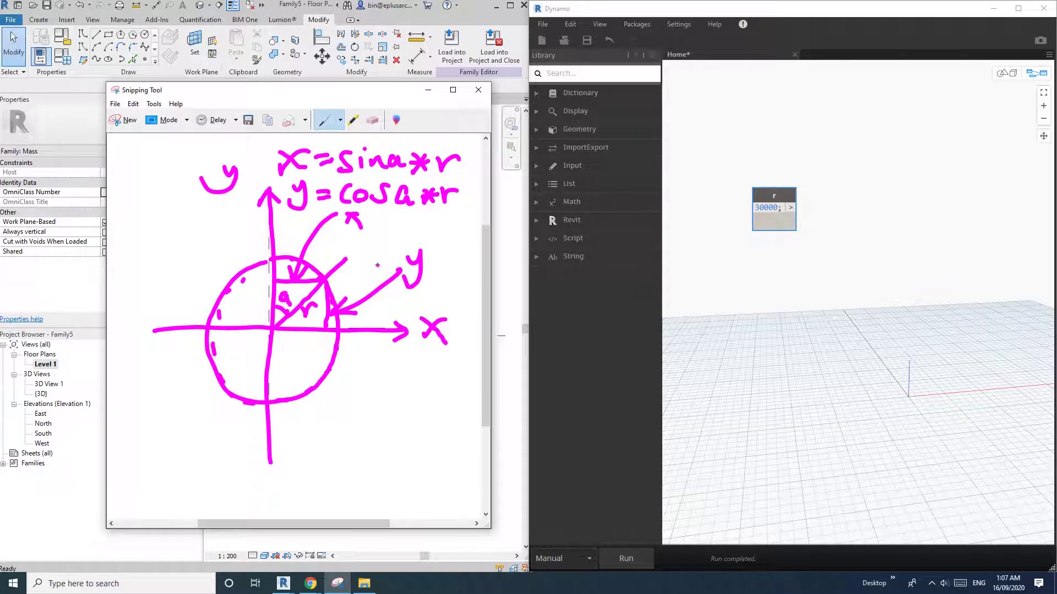
click(833, 260)
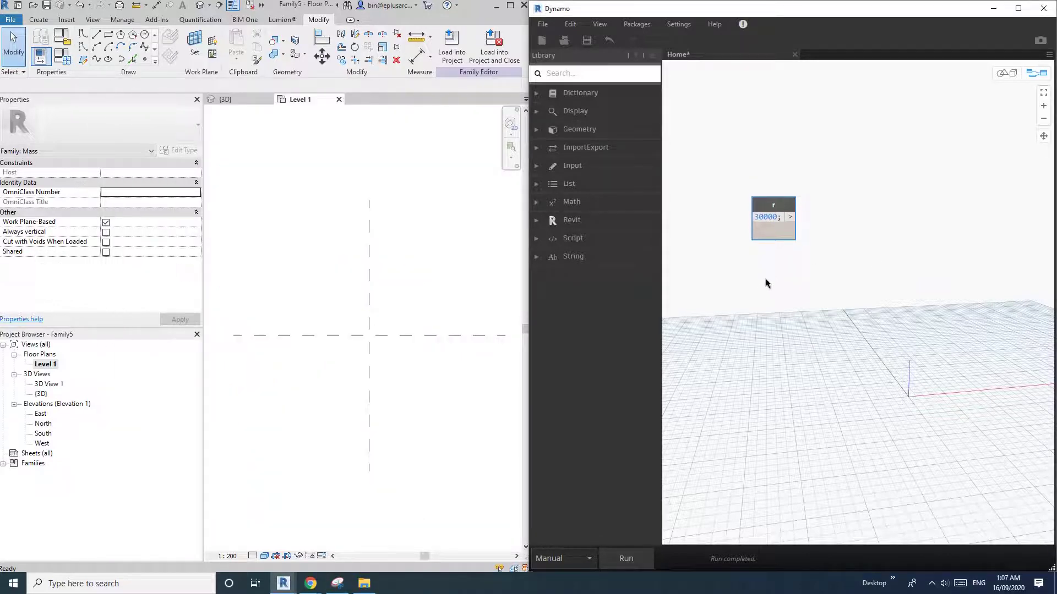
double_click(759, 269)
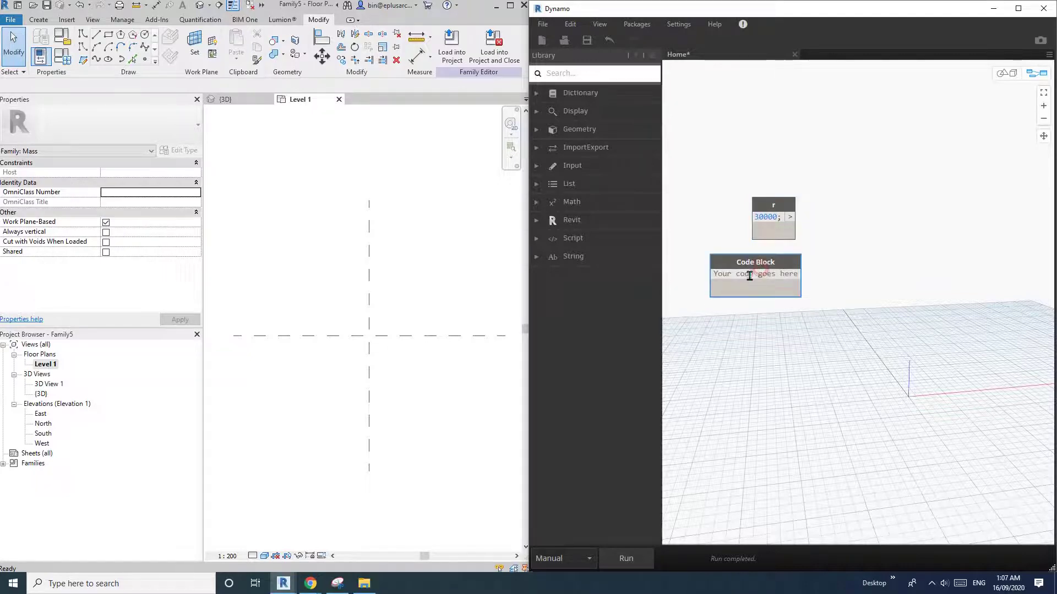
text(10..3)
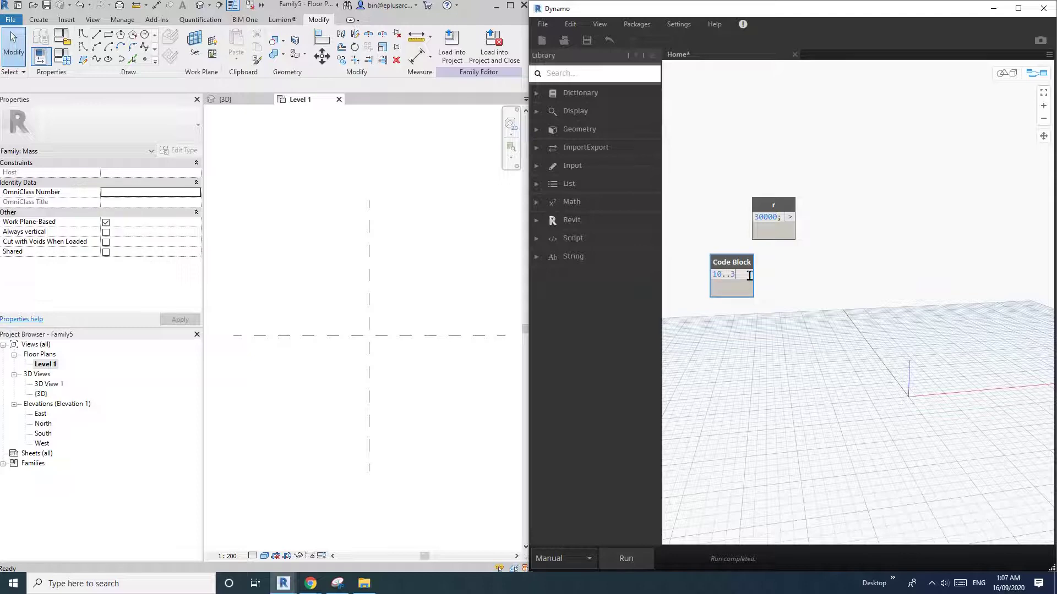
text(6)
key(BackSpace)
key(BackSpace)
text(7)
key(BackSpace)
key(BackSpace)
text(360..10)
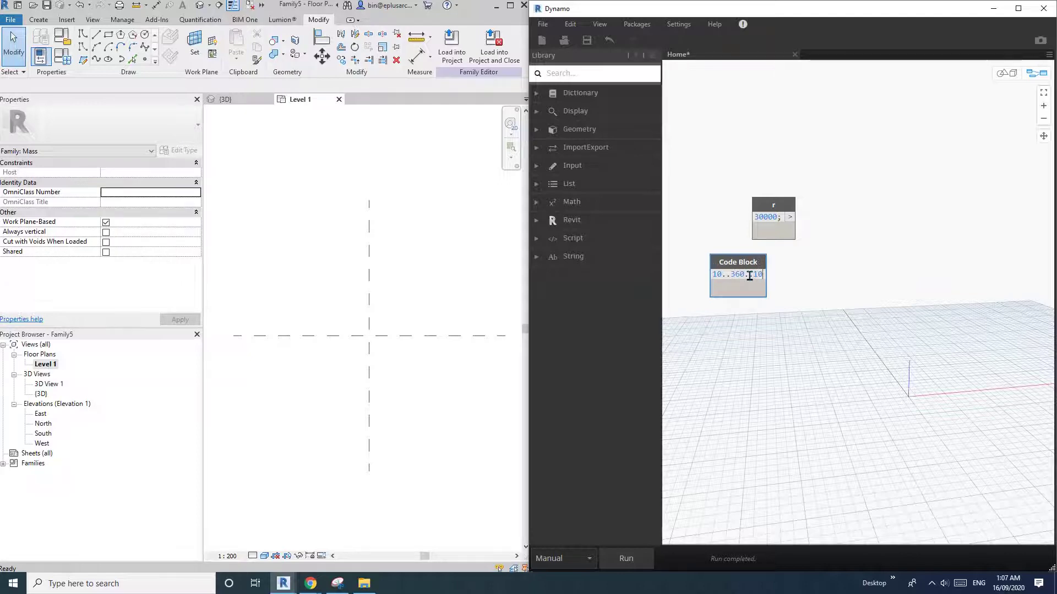
drag(758, 265, 787, 265)
click(813, 324)
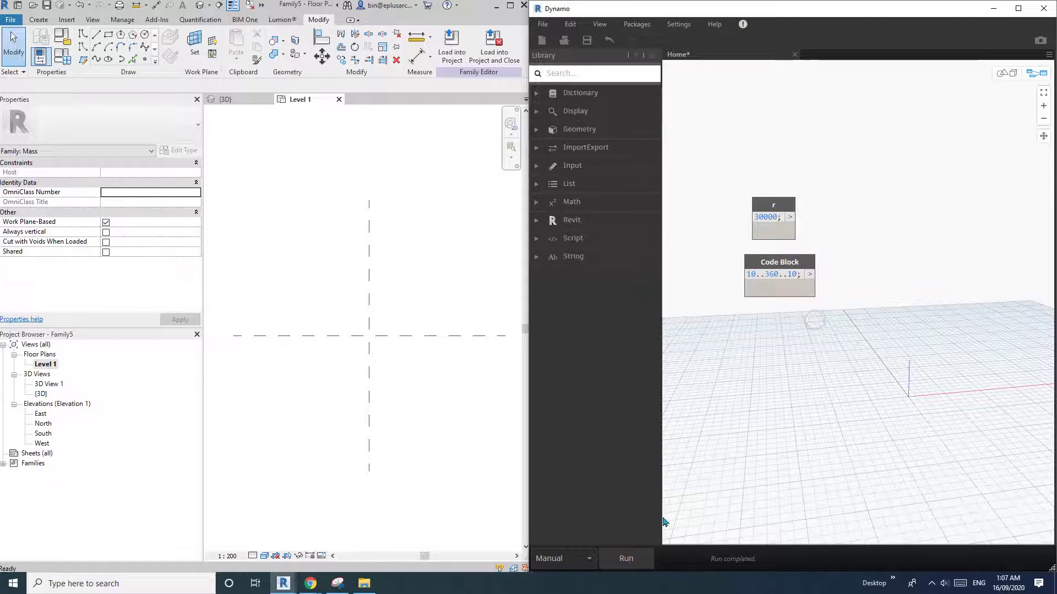
Expand the angle range code block's preview and examine its list through to the last value.
mouse_move(766, 324)
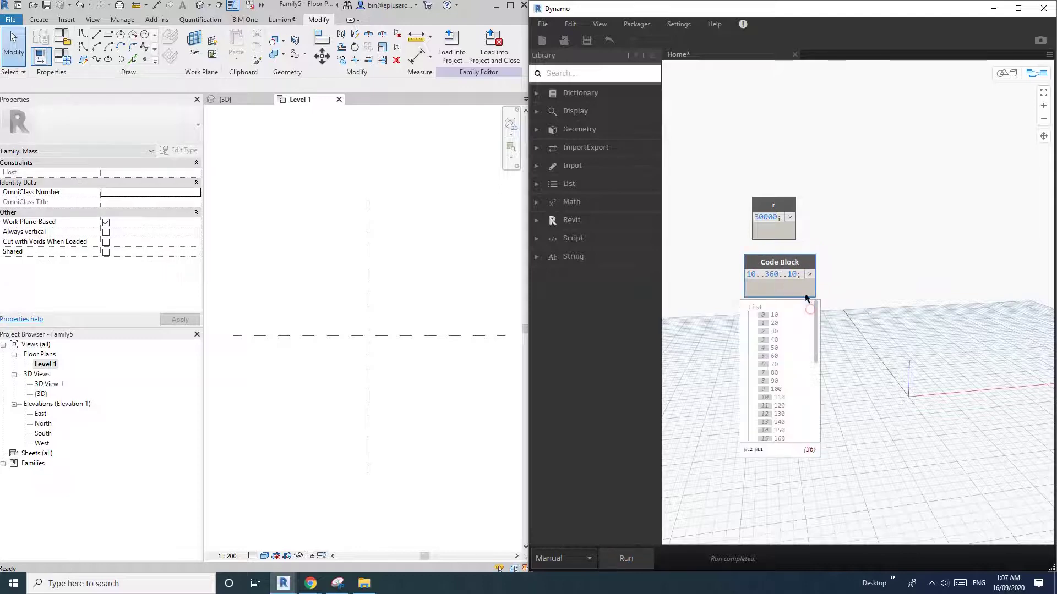
drag(815, 326, 816, 407)
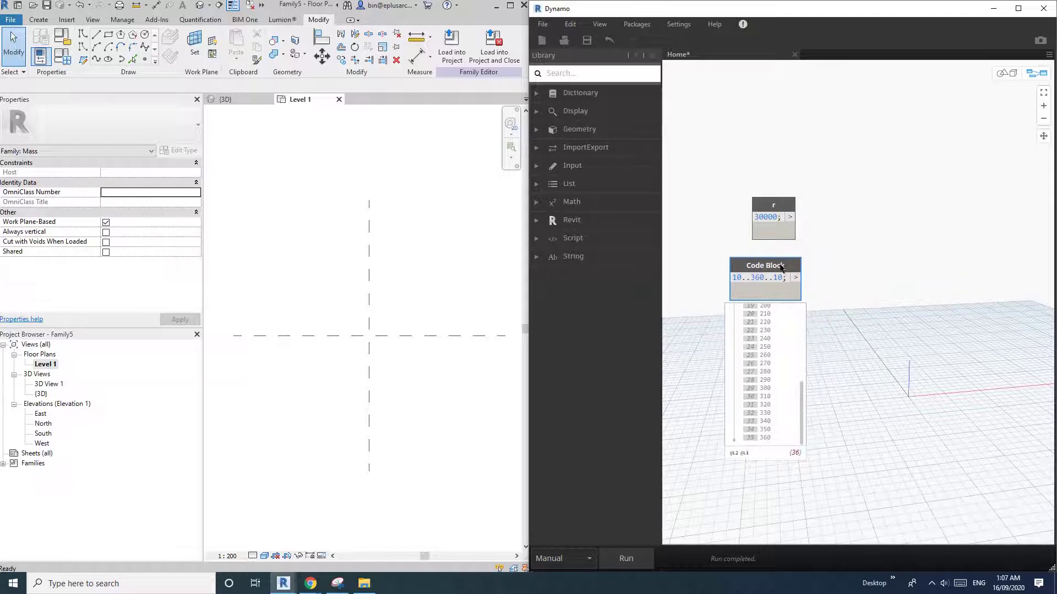
click(854, 300)
drag(765, 271, 772, 272)
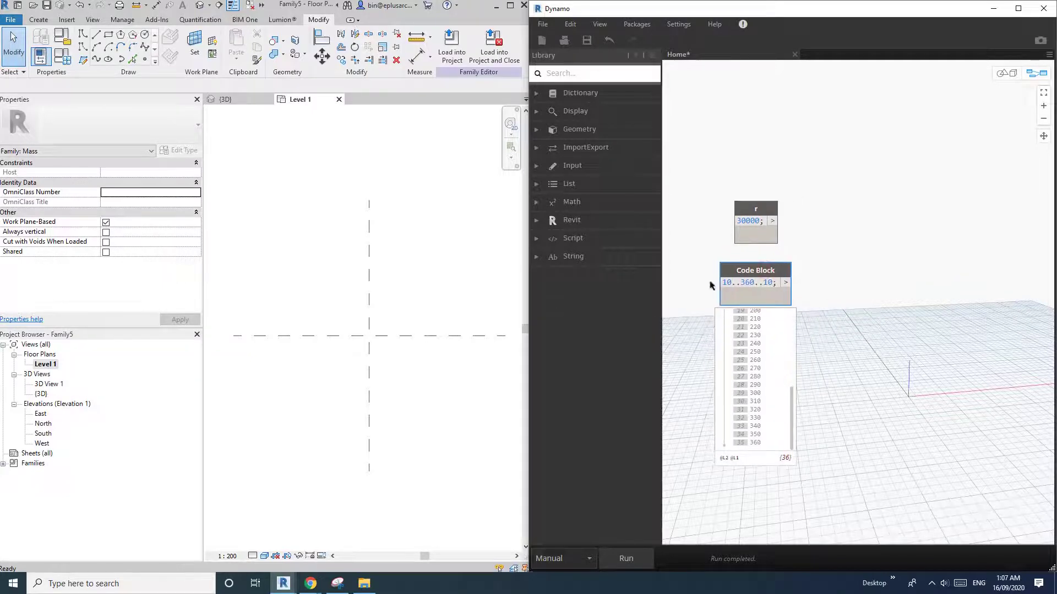
Return to the sketch in the Snipping Tool and underline sin and cos in the two formulas.
click(338, 583)
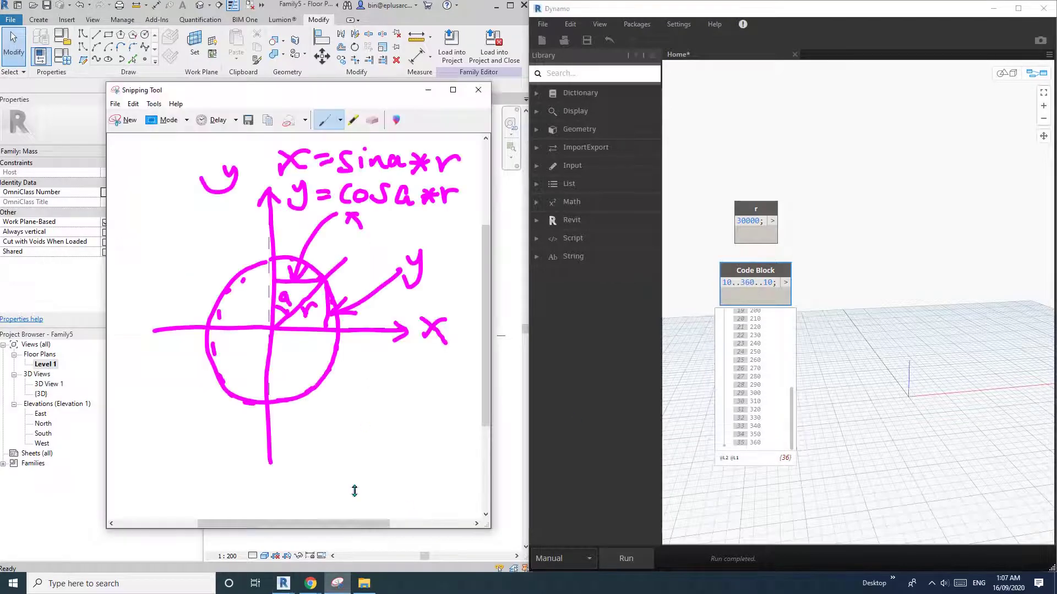
drag(361, 177, 388, 176)
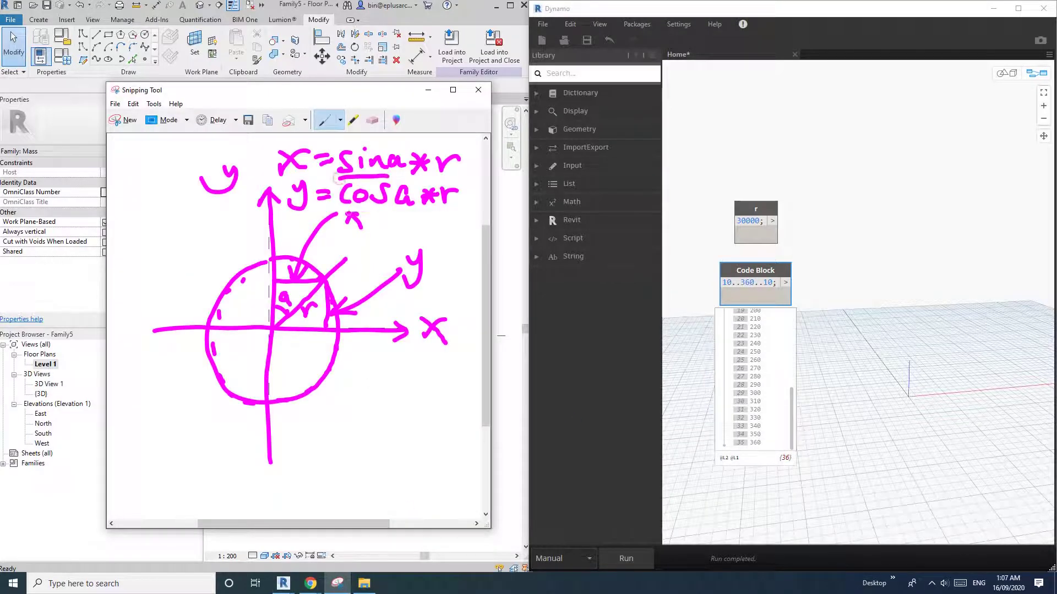
drag(341, 210, 389, 209)
Add a Math.Sin node to the Dynamo graph and place it beside the r code block.
right_click(839, 206)
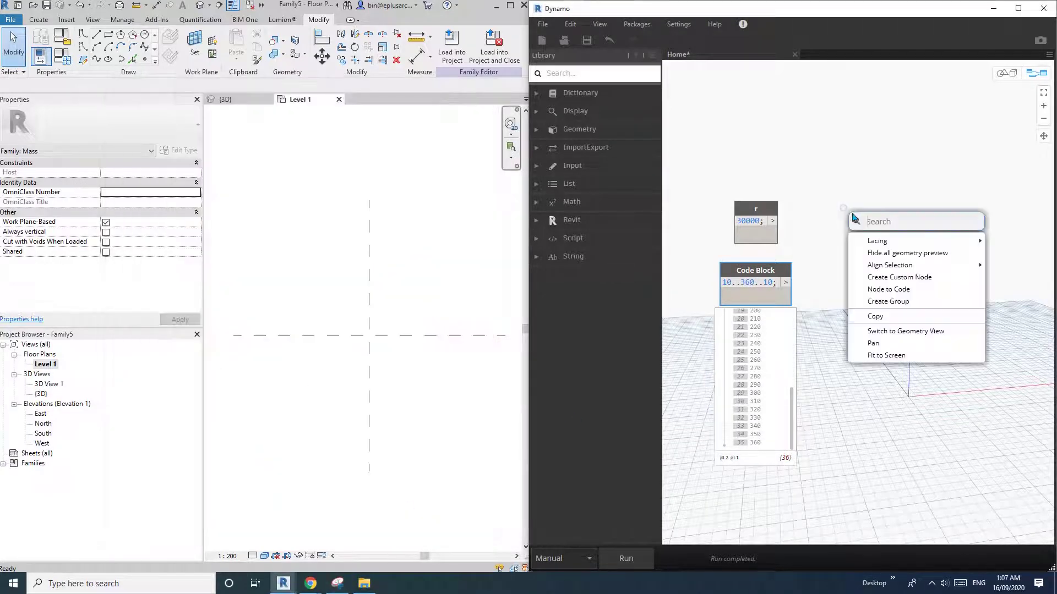
text(sin)
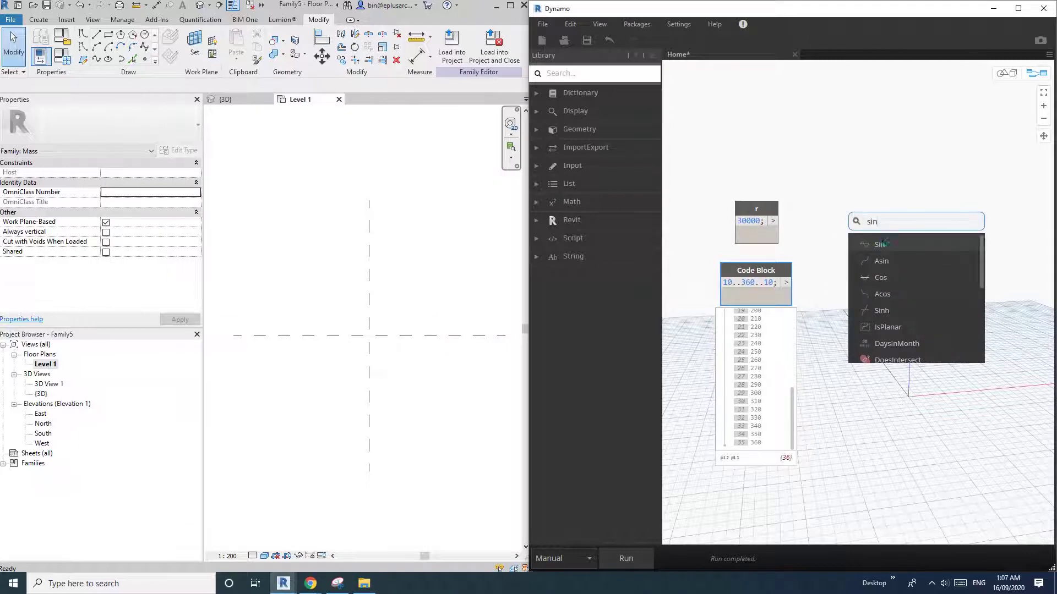
click(880, 244)
drag(916, 257, 882, 205)
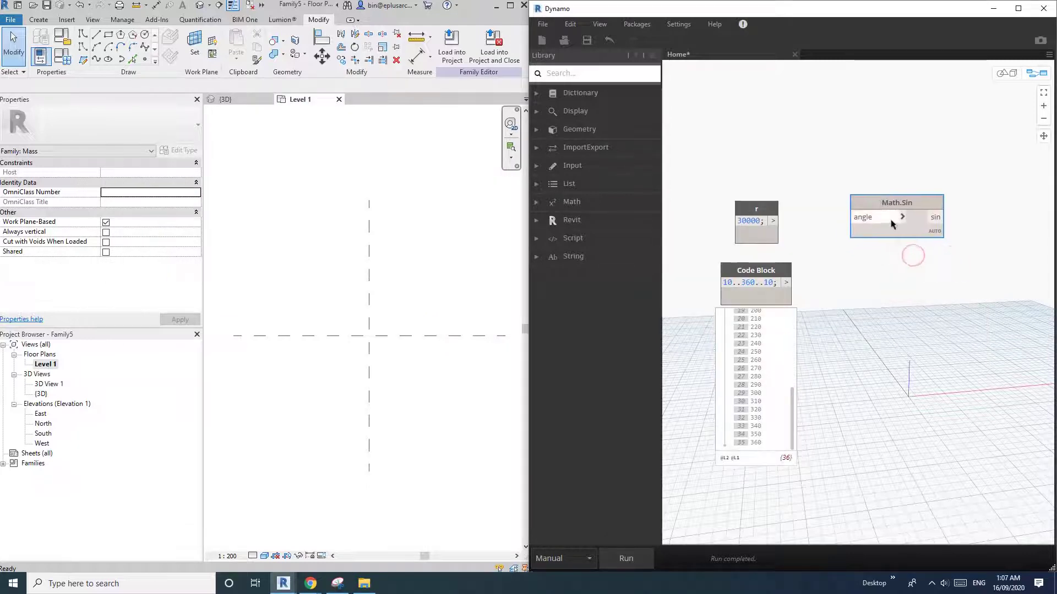
Add a Math.Cos node and position it below the Math.Sin node.
right_click(873, 263)
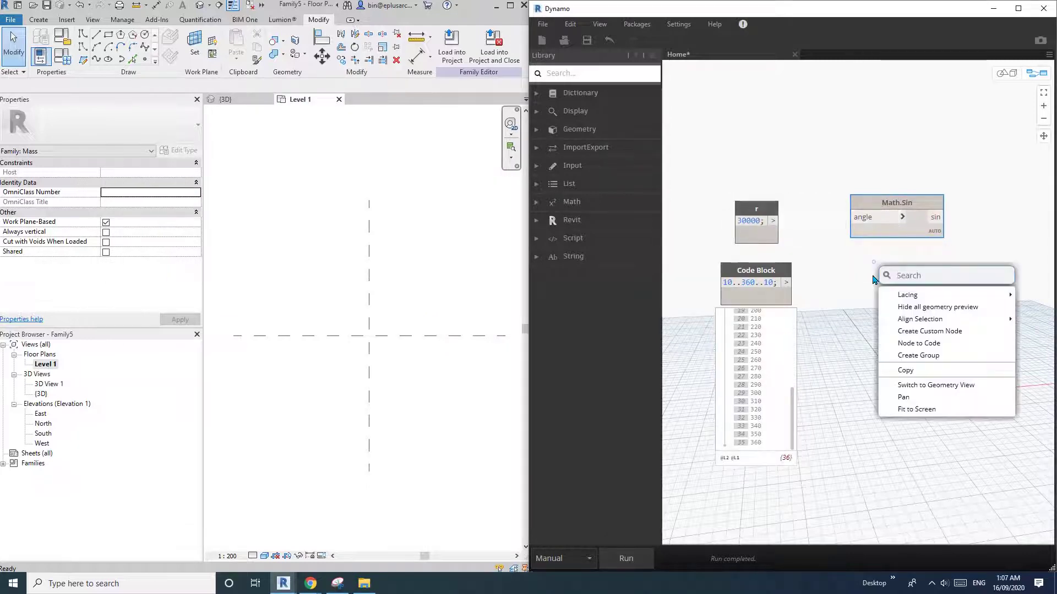
click(910, 276)
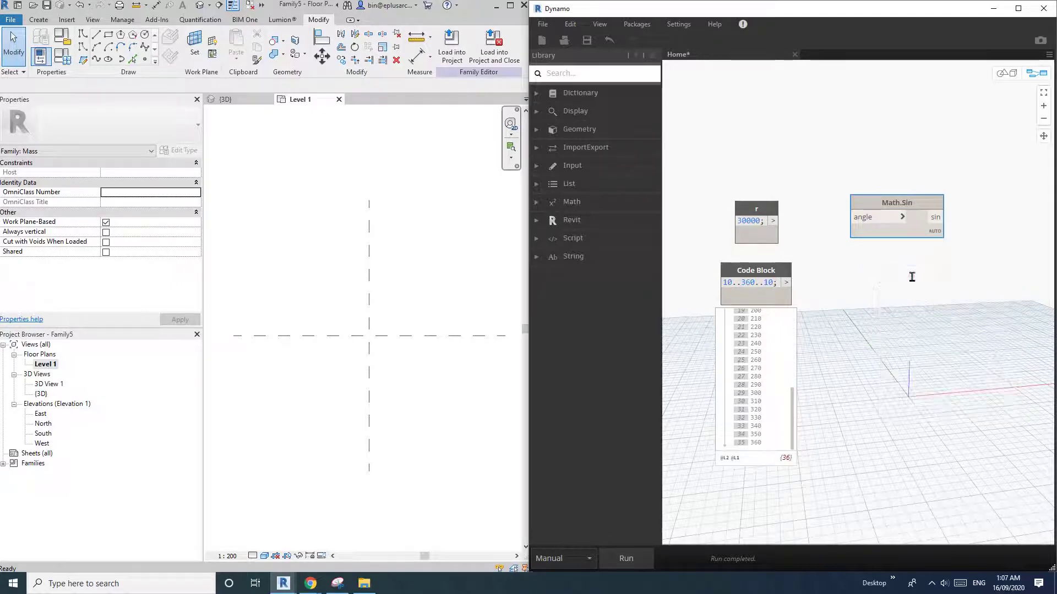
right_click(876, 277)
text(cos)
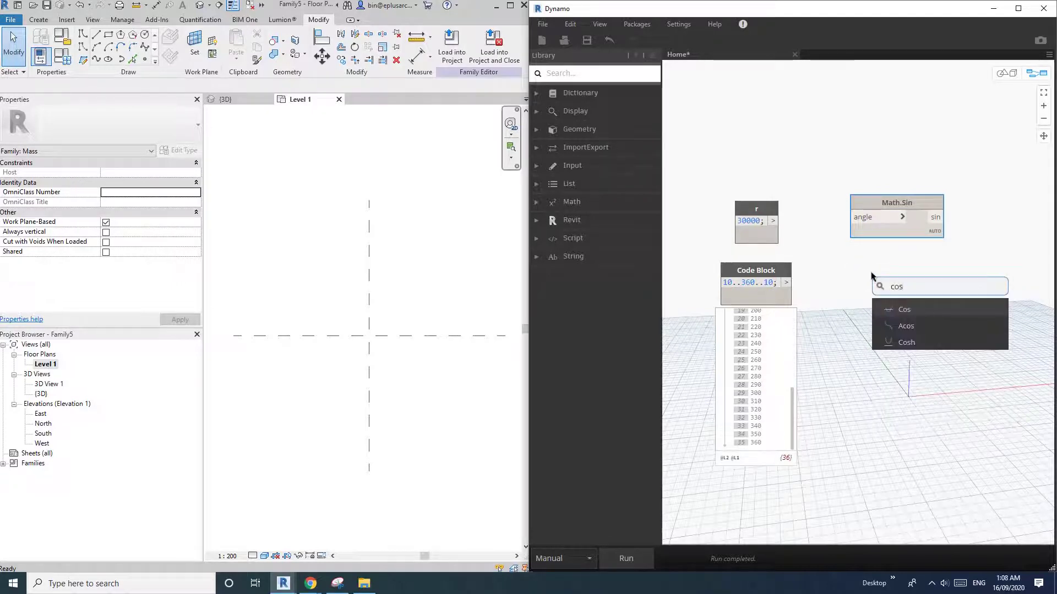
click(903, 313)
drag(923, 323, 875, 284)
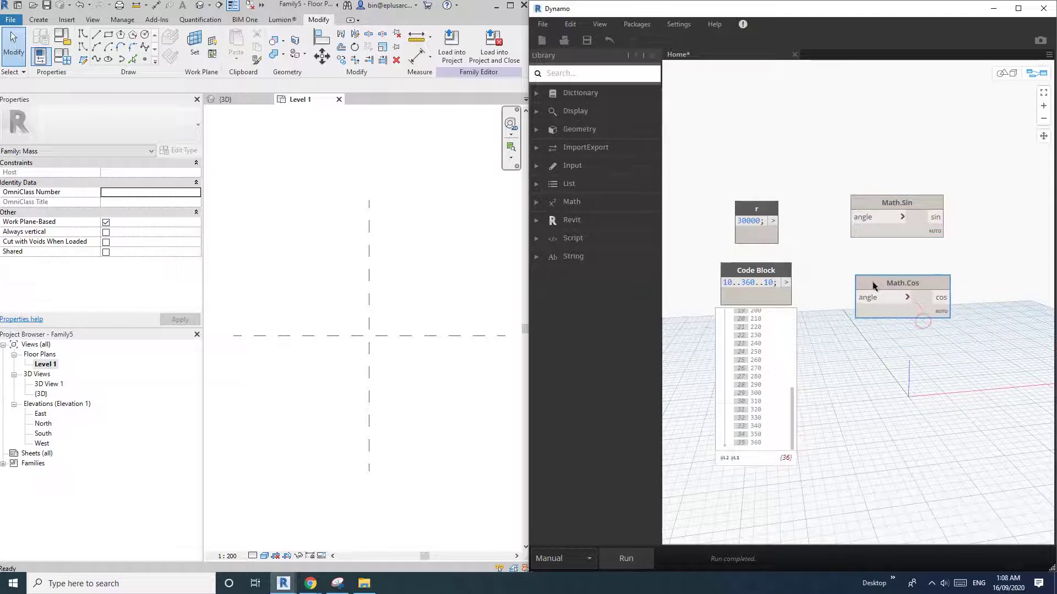
Connect the angle range code block's output to the angle inputs of Math.Sin and Math.Cos.
middle_drag(812, 264, 767, 280)
drag(814, 235, 762, 304)
drag(825, 314, 740, 300)
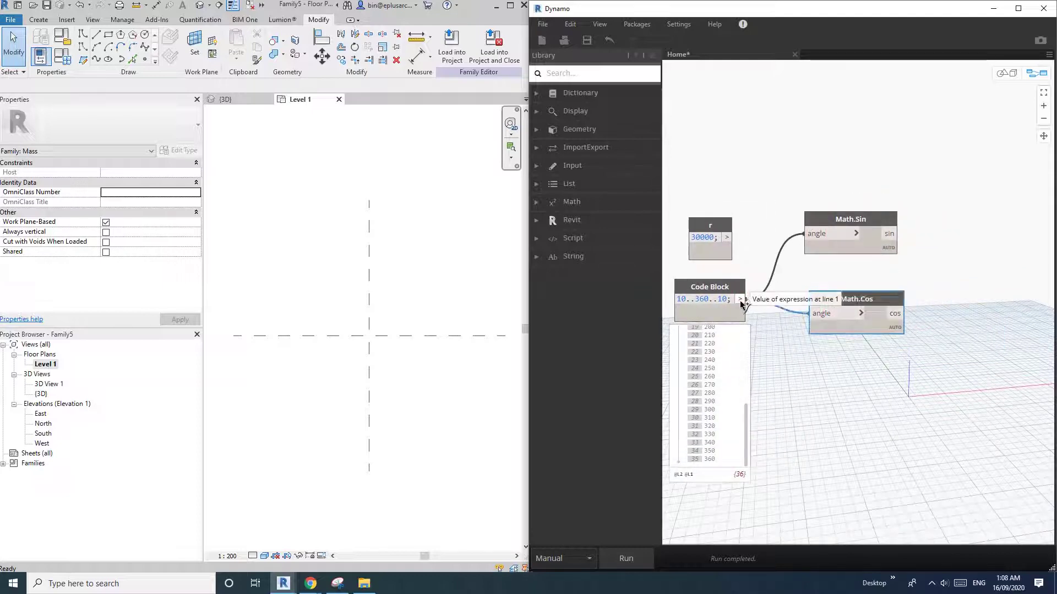
Align the Math.Cos node and move the Math.Sin node higher to leave space between the two.
drag(850, 318, 844, 321)
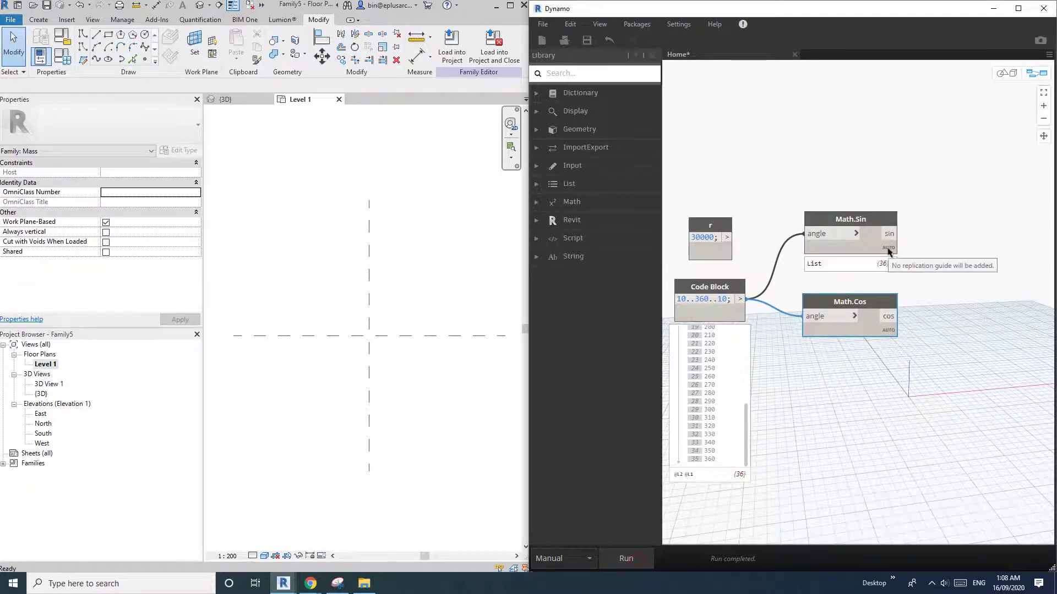
drag(865, 227, 859, 112)
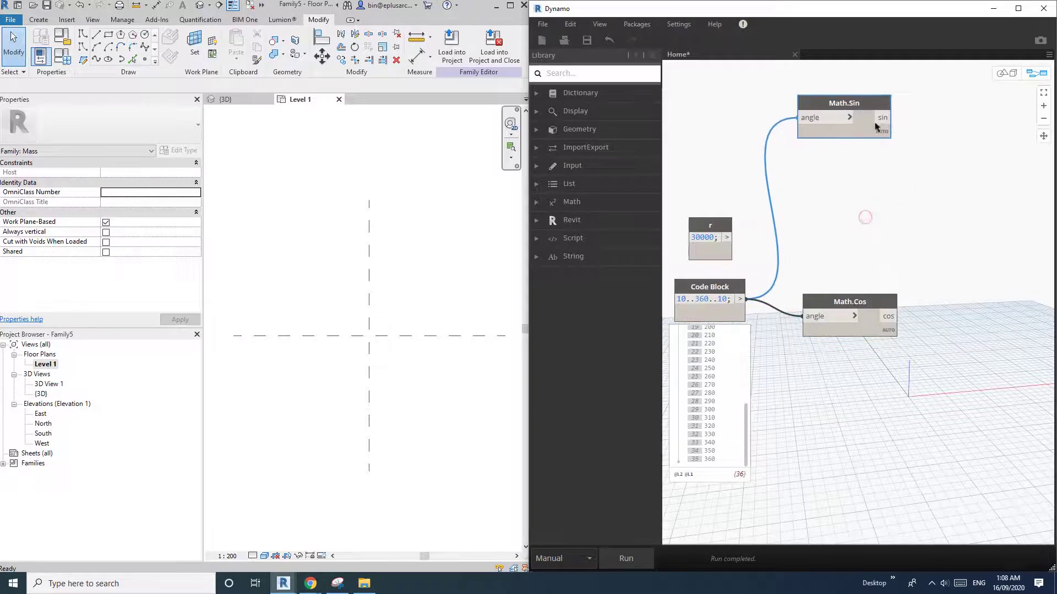
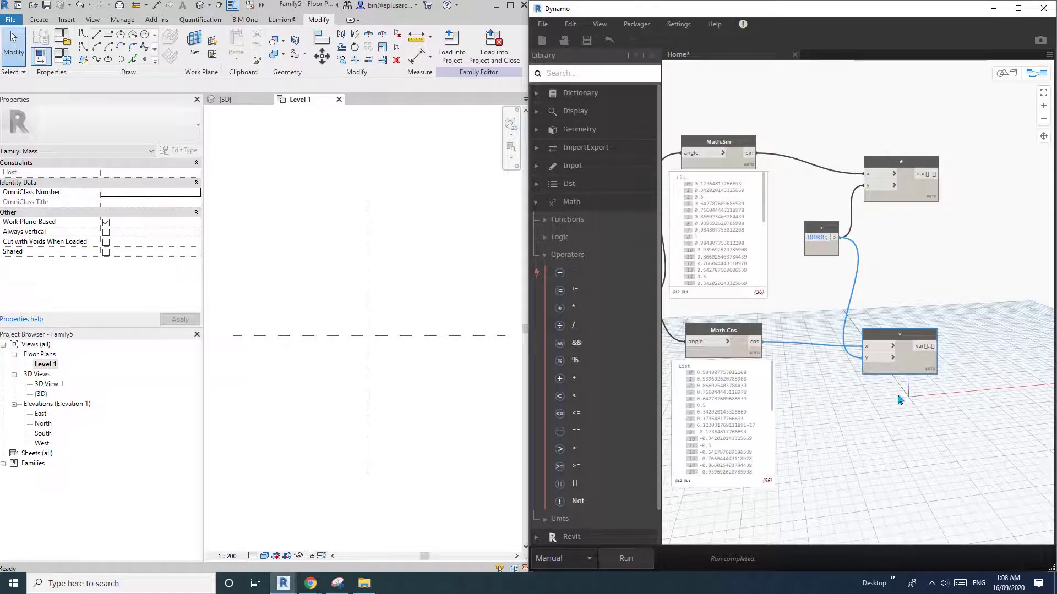
Move the multiplication node fed by Math.Sin higher and rename it x.
middle_drag(951, 199, 922, 213)
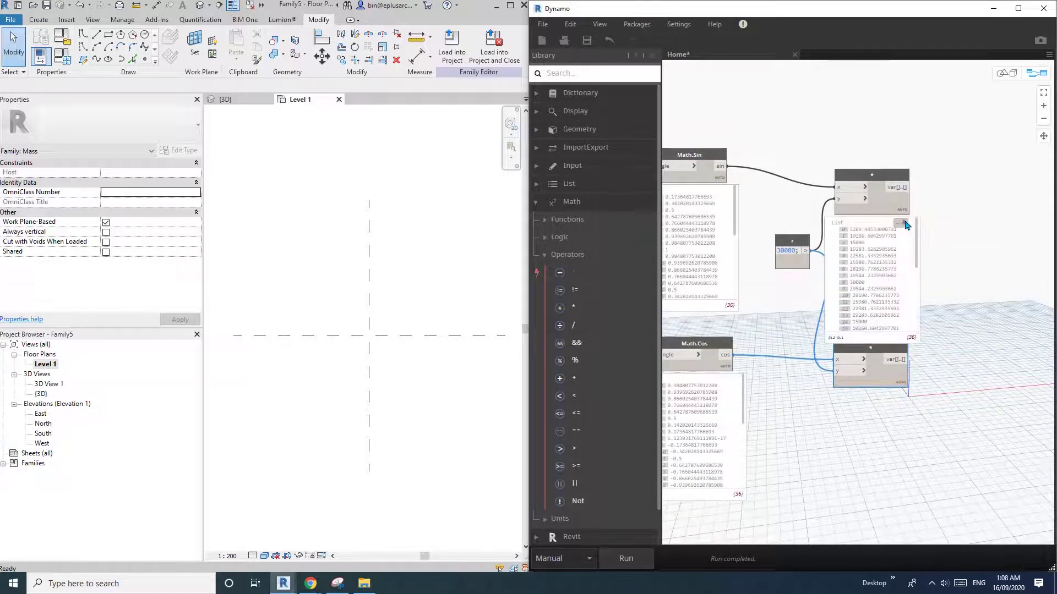
drag(896, 177, 923, 132)
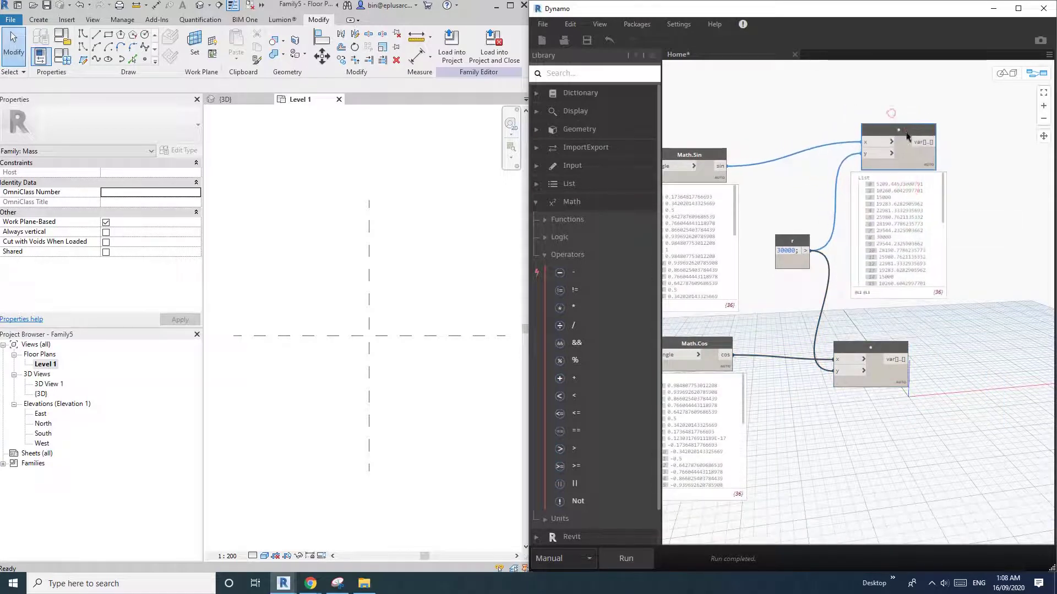
double_click(898, 130)
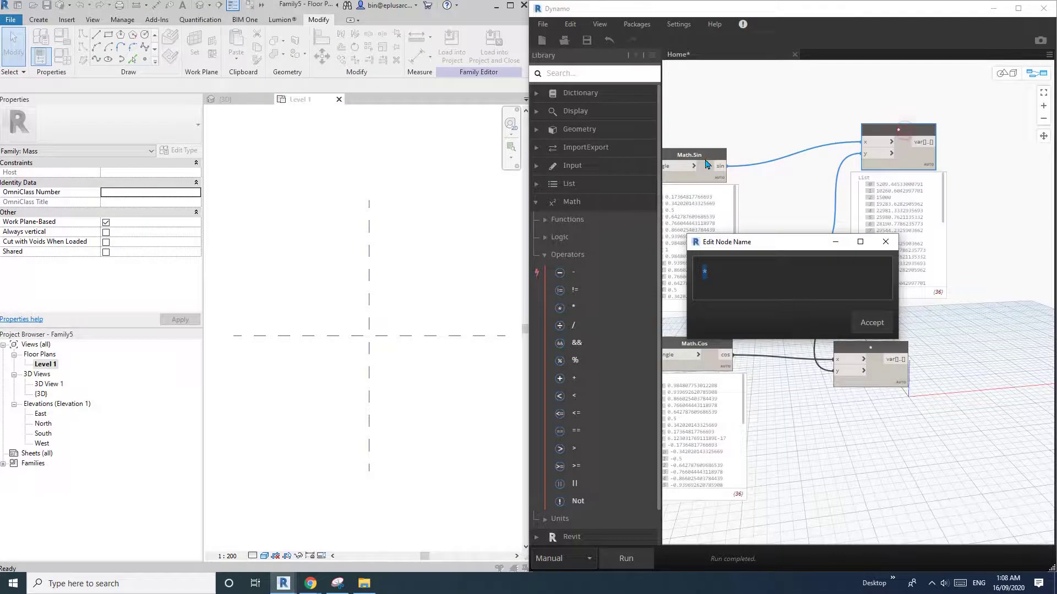
click(879, 326)
Rename the multiplication node fed by Math.Cos to y and position it below the x node.
drag(870, 348, 896, 364)
double_click(896, 364)
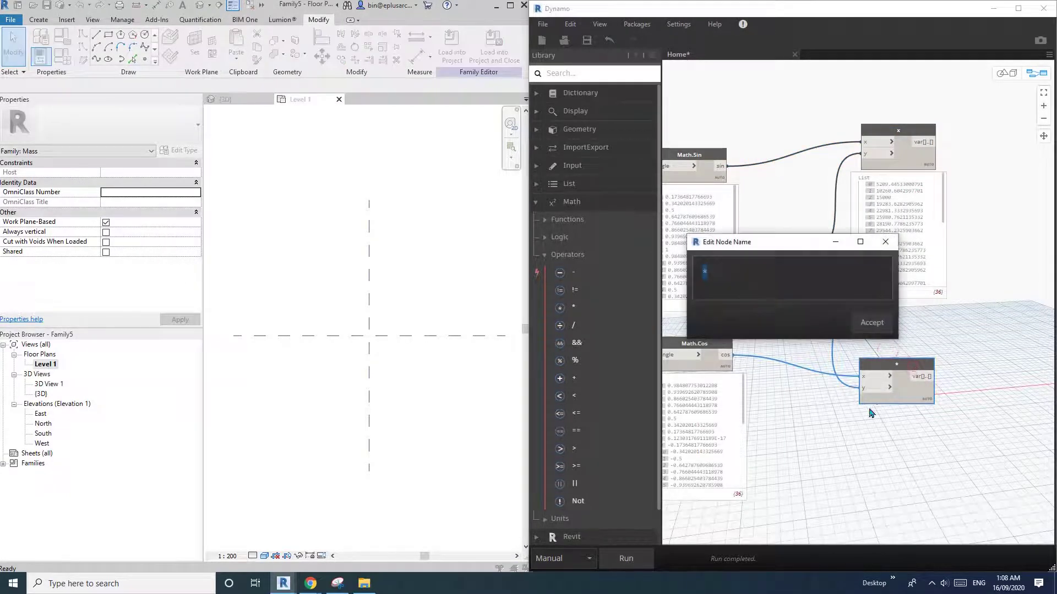
click(869, 324)
scroll(716, 341, down, 3)
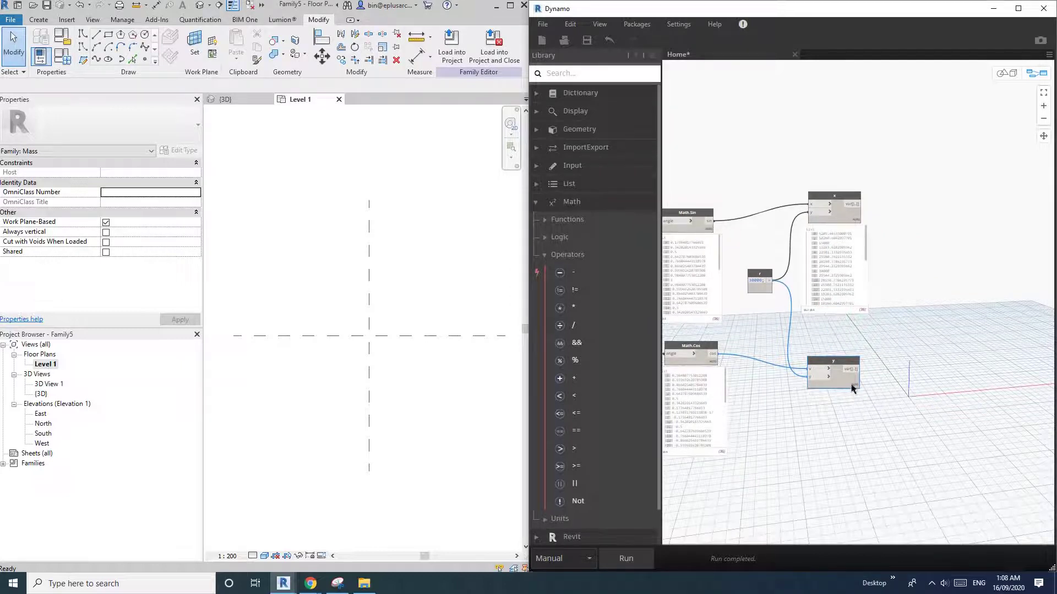
click(853, 394)
drag(837, 365, 835, 359)
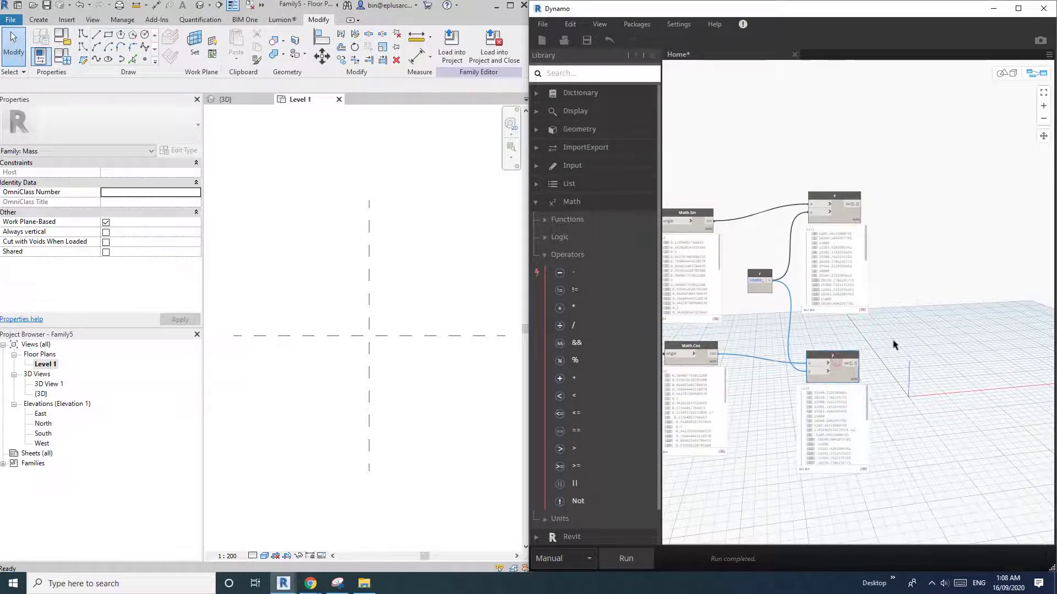
Add a Point.ByCoordinates (x, y) node and place it beyond the x and y multiplication nodes.
middle_drag(893, 340, 878, 343)
click(535, 202)
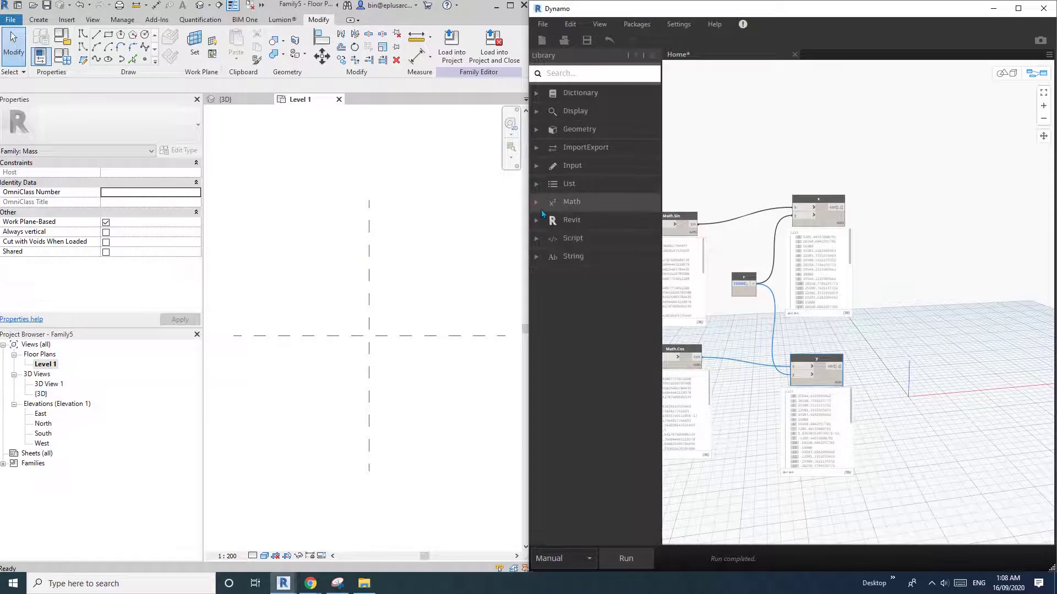
click(539, 130)
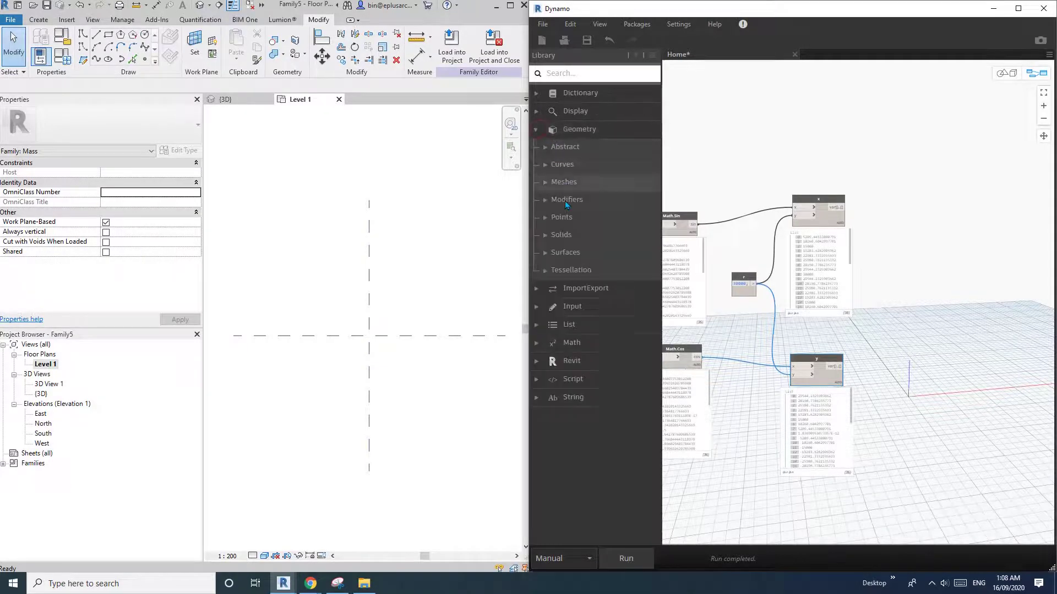
click(556, 219)
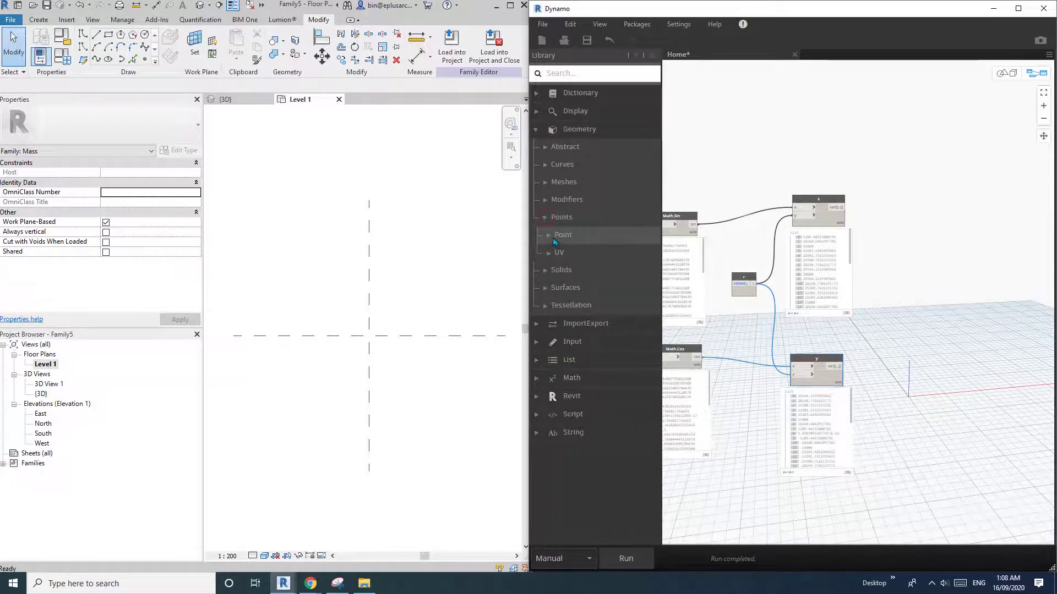
click(562, 235)
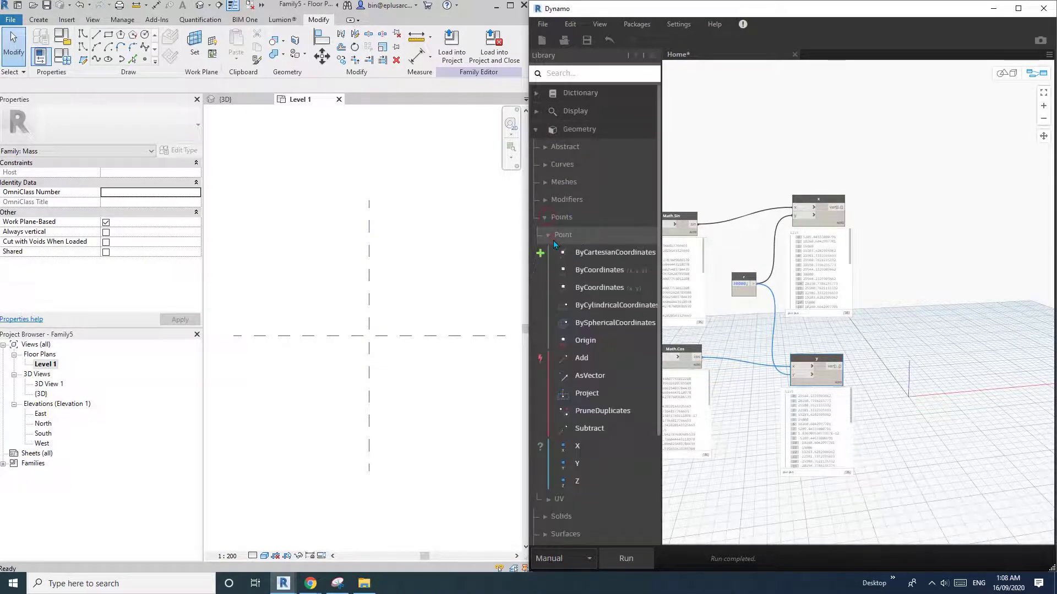
click(600, 287)
drag(886, 310, 918, 251)
Connect the x and y node outputs to the matching inputs of Point.ByCoordinates and run the graph.
click(891, 257)
click(837, 208)
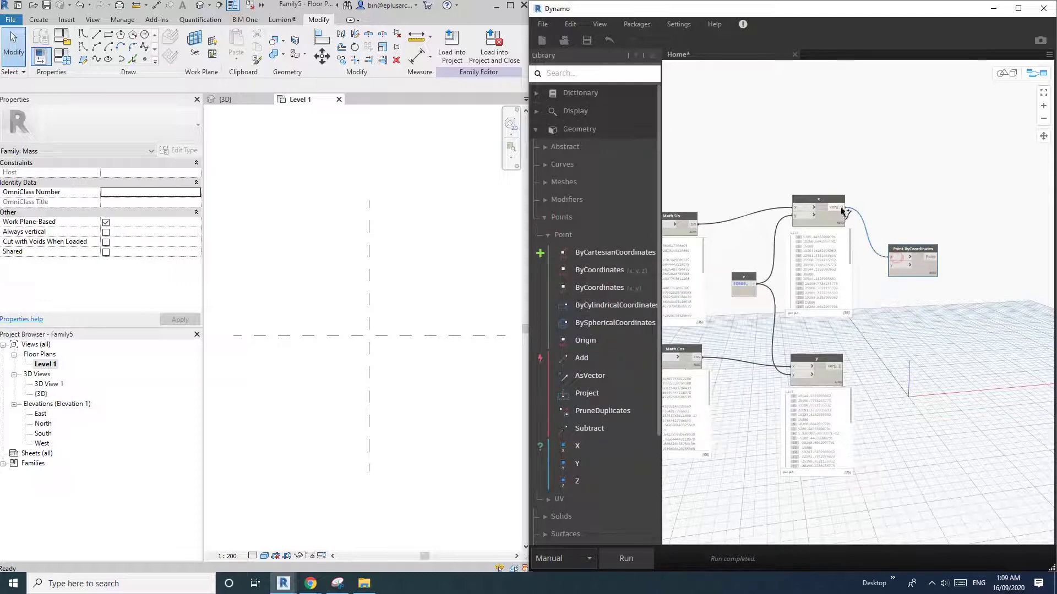
click(896, 265)
click(843, 365)
click(635, 557)
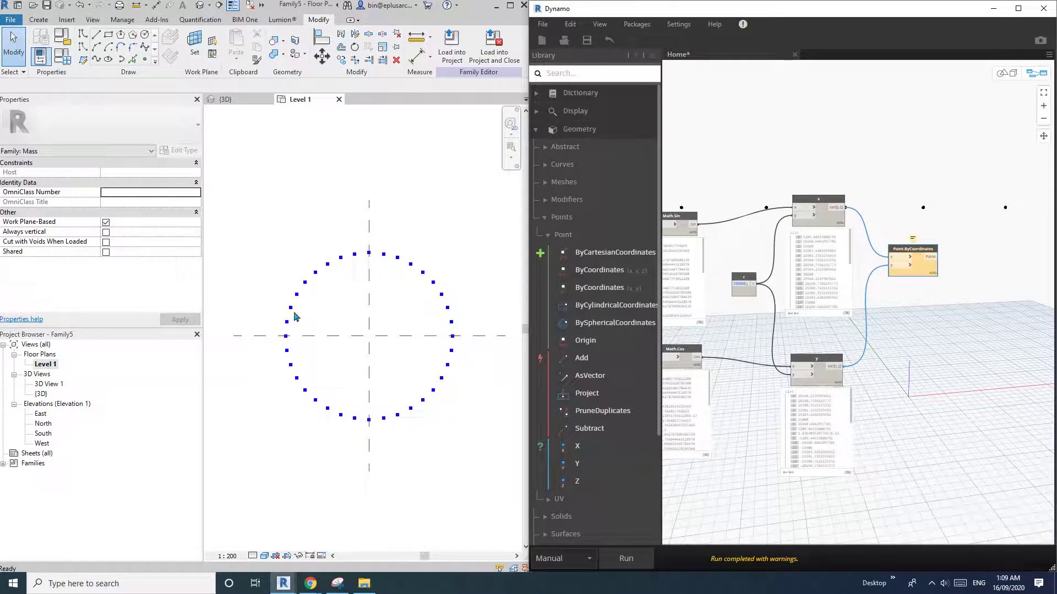
Review the circle graph and examine the r code block that feeds both multiplication nodes.
middle_drag(908, 332, 942, 331)
drag(954, 248, 958, 257)
middle_drag(954, 364, 961, 355)
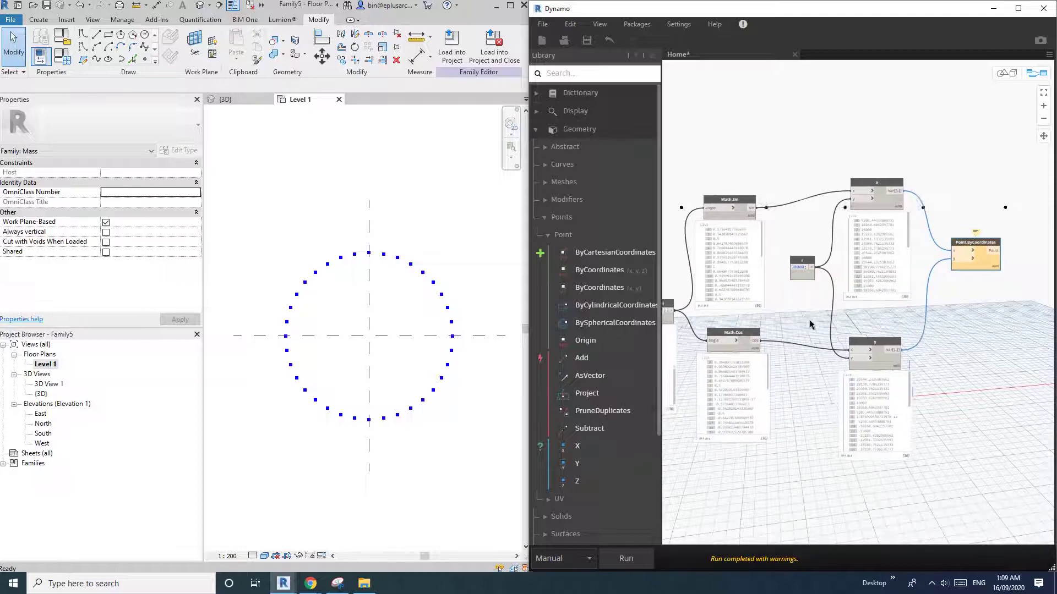
scroll(838, 271, up, 3)
scroll(837, 271, up, 1)
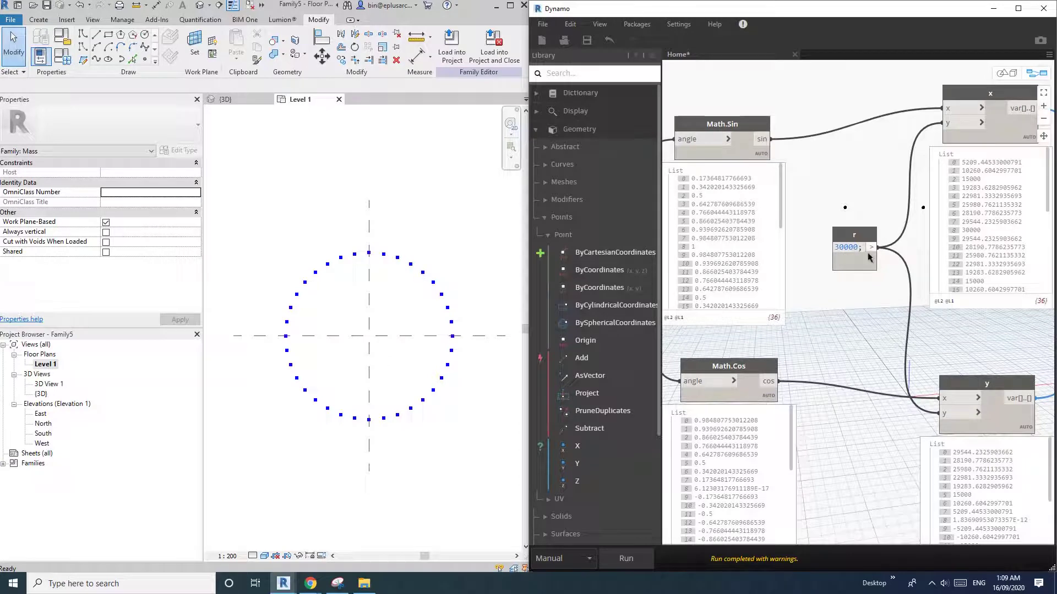
mouse_move(854, 243)
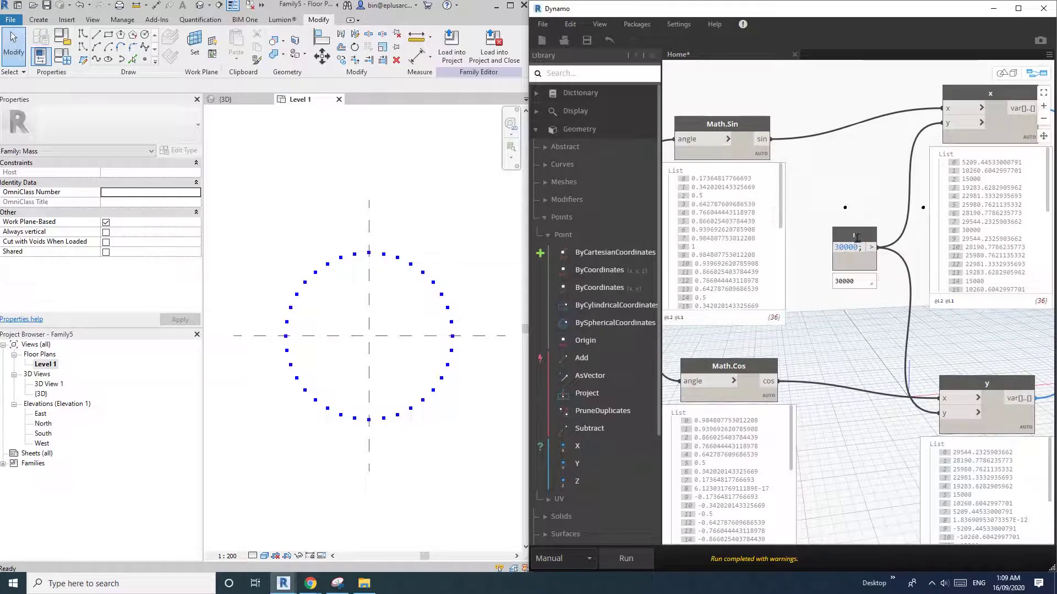
scroll(842, 317, down, 3)
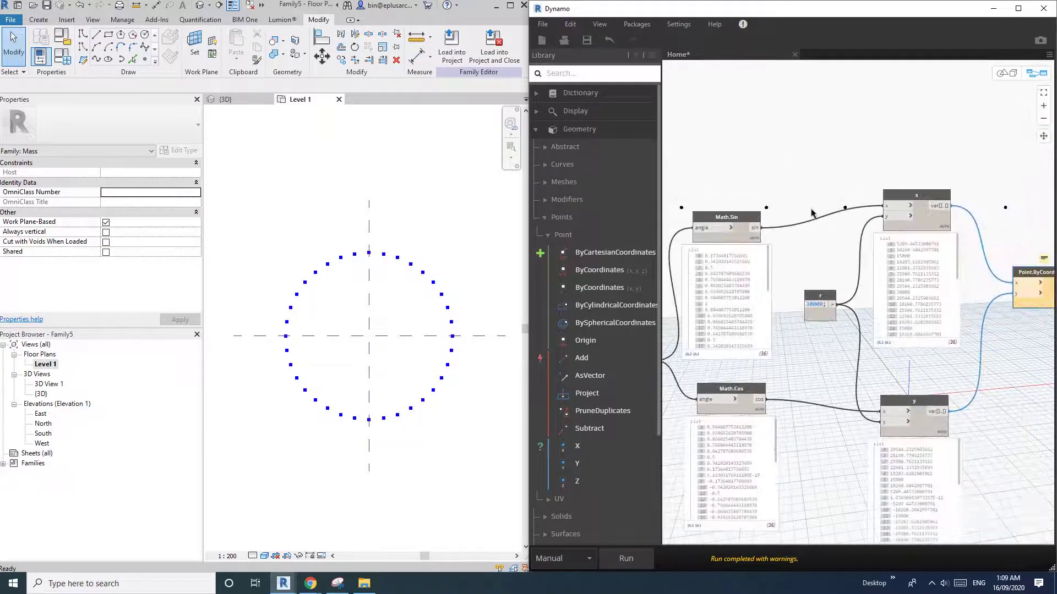
Add a code block with the range 300..30000..300 and place it above the Math.Sin node.
middle_drag(782, 156, 787, 164)
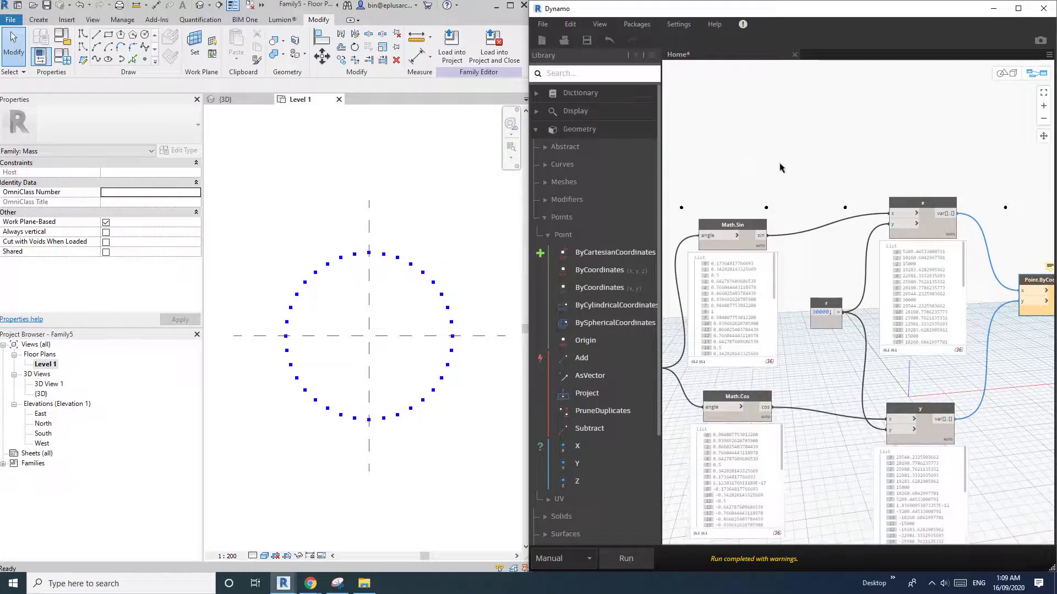
double_click(772, 158)
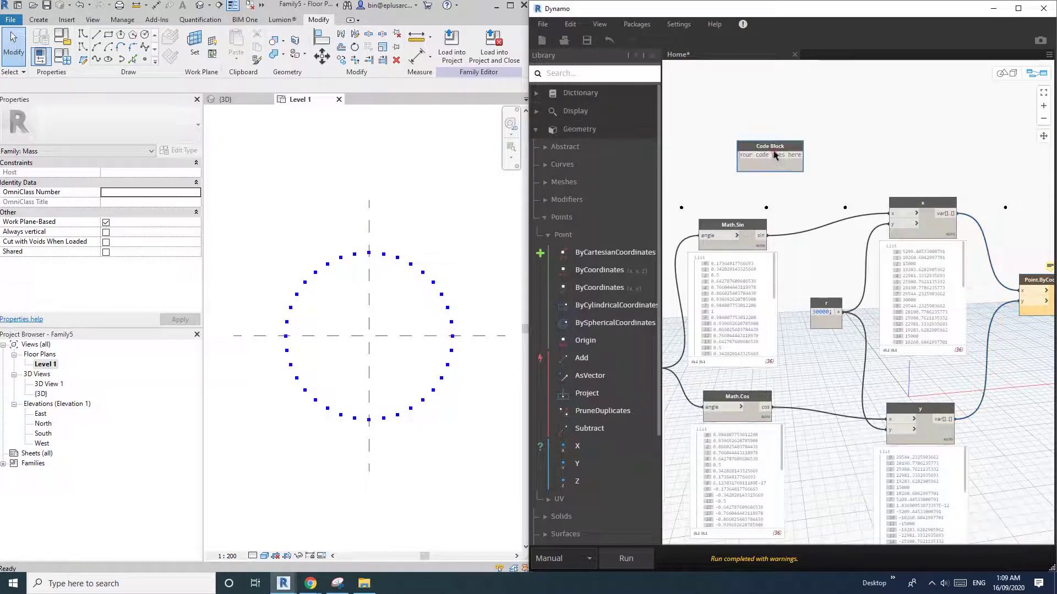
text(36)
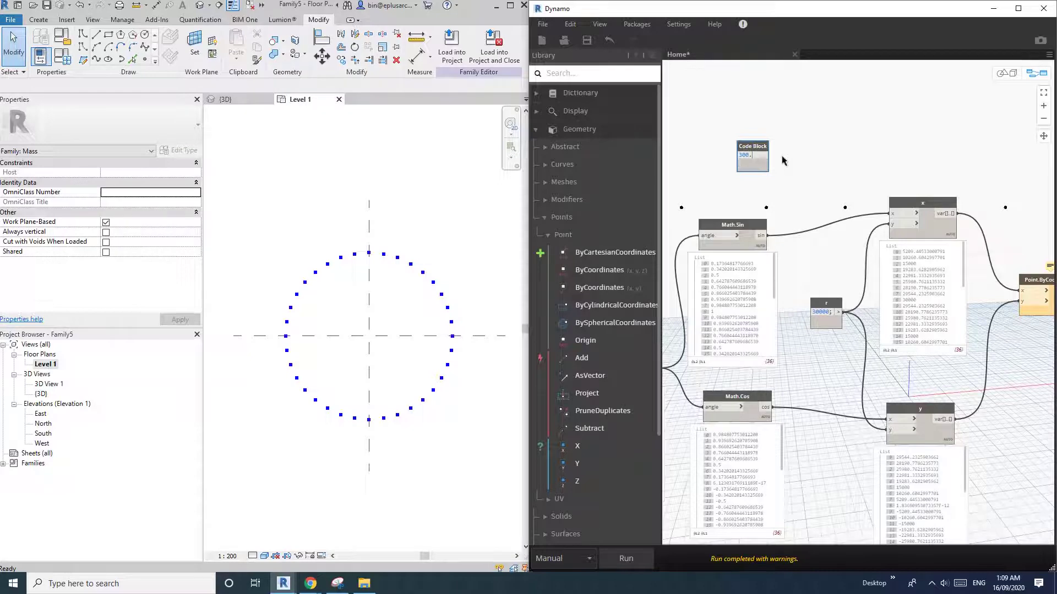
text(30000..)
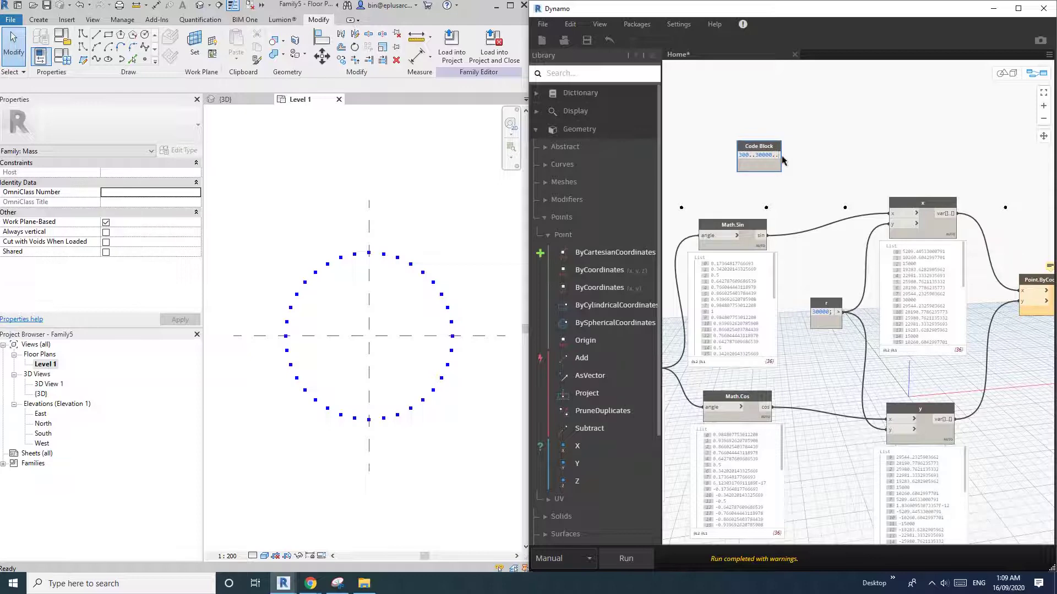
text(300)
click(815, 165)
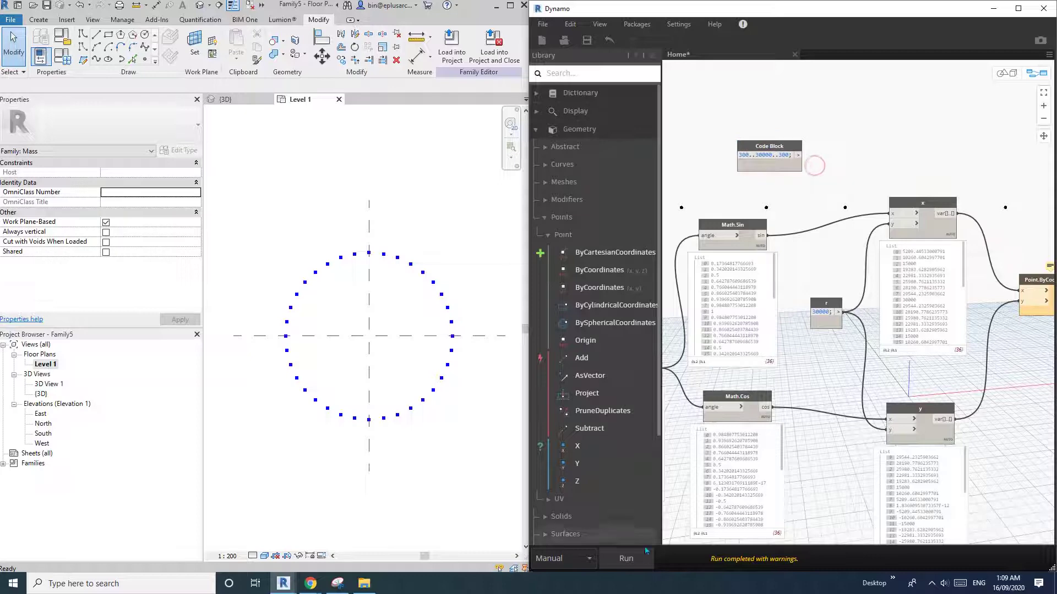
mouse_move(786, 169)
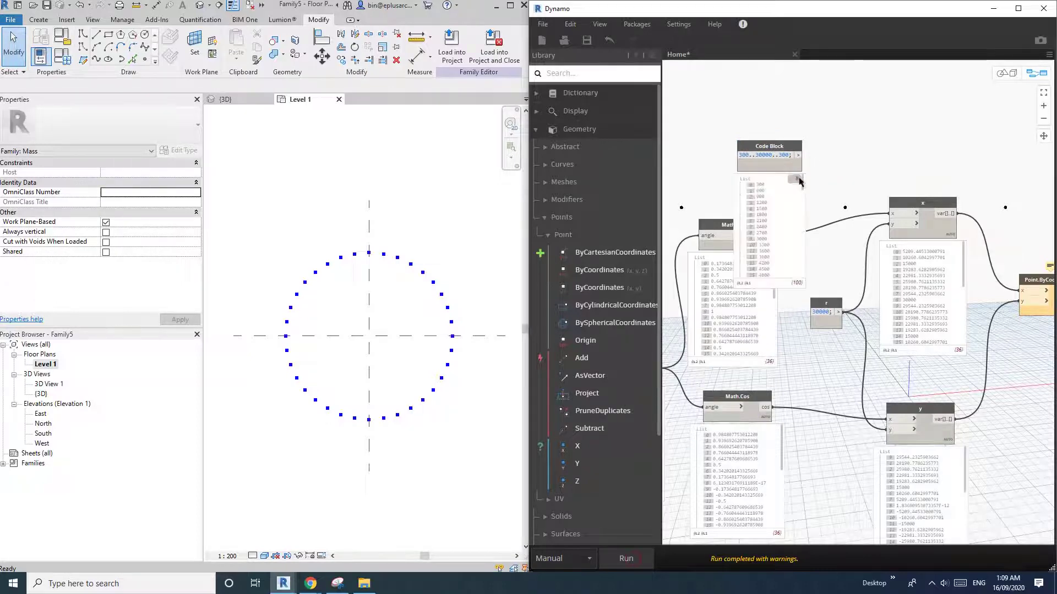
drag(777, 152, 816, 130)
Replace the r connection on the second input of the x and y nodes with the 300..30000..300 code block and run the graph.
middle_drag(869, 138, 811, 178)
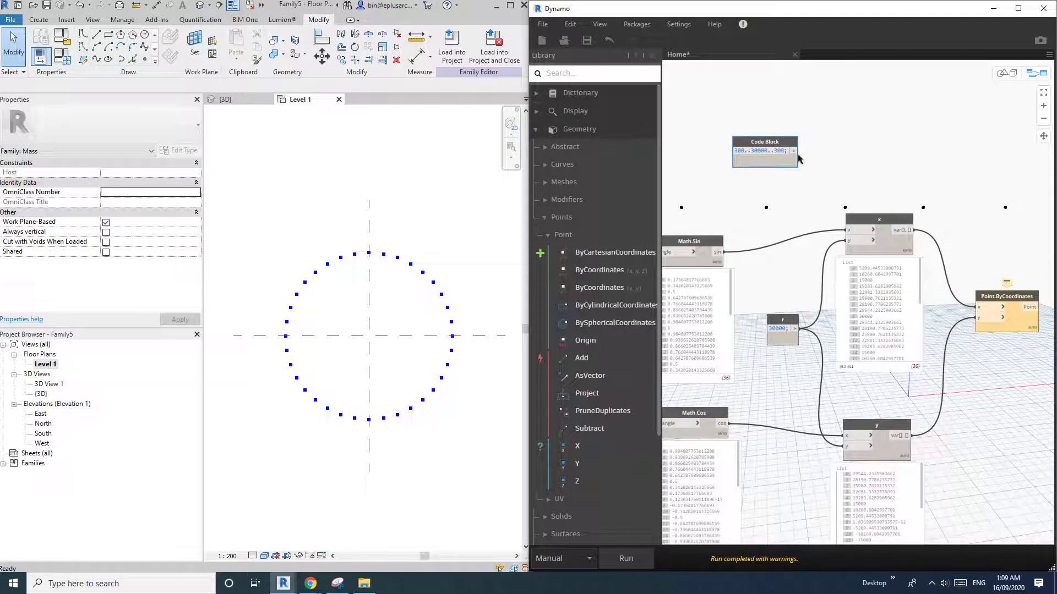
click(855, 240)
click(805, 208)
click(855, 240)
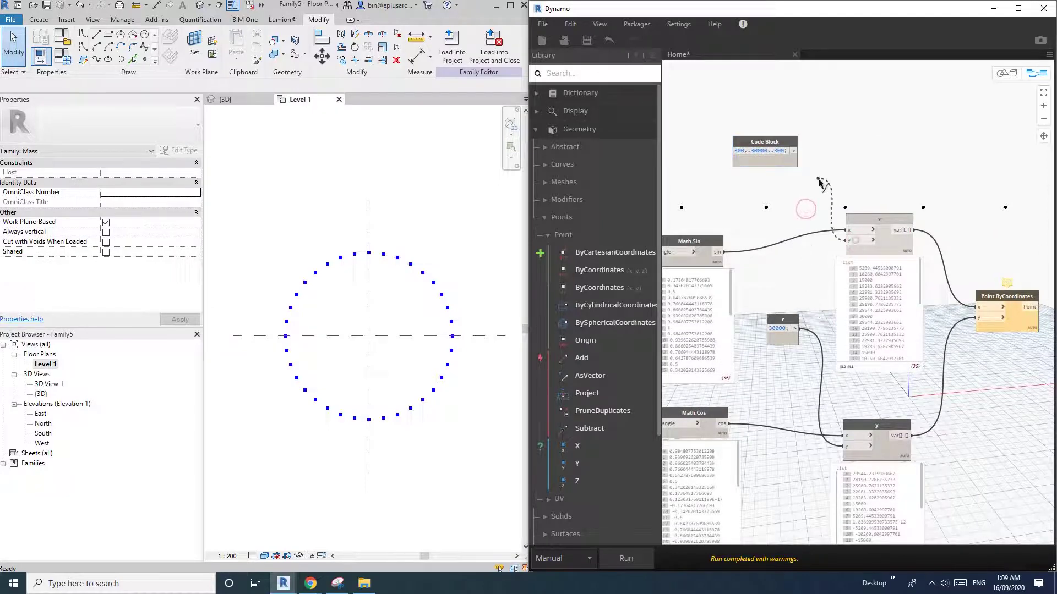
click(793, 151)
click(848, 447)
click(815, 403)
click(848, 447)
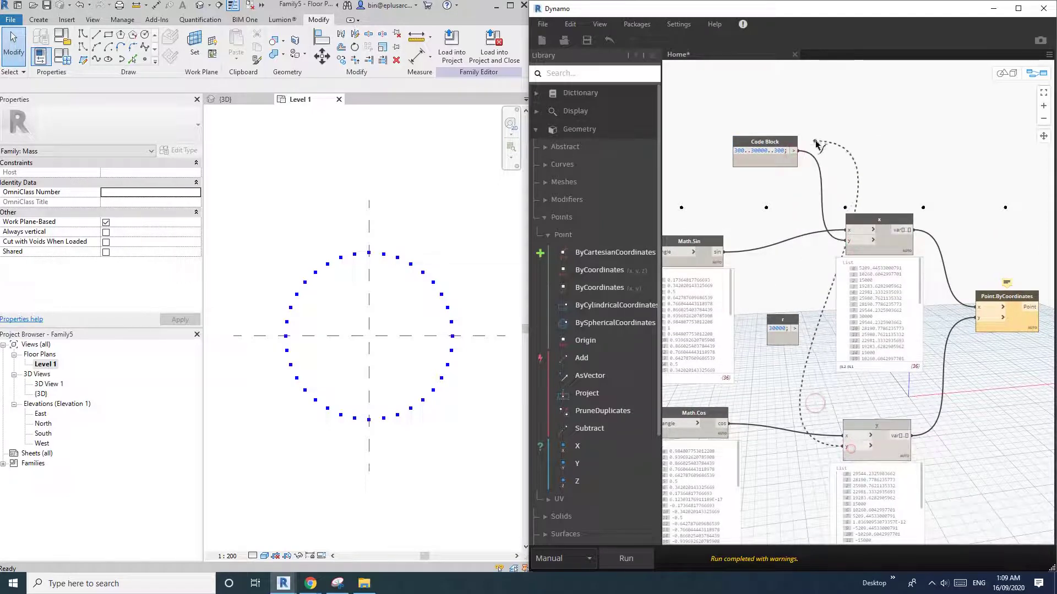
click(795, 151)
click(631, 560)
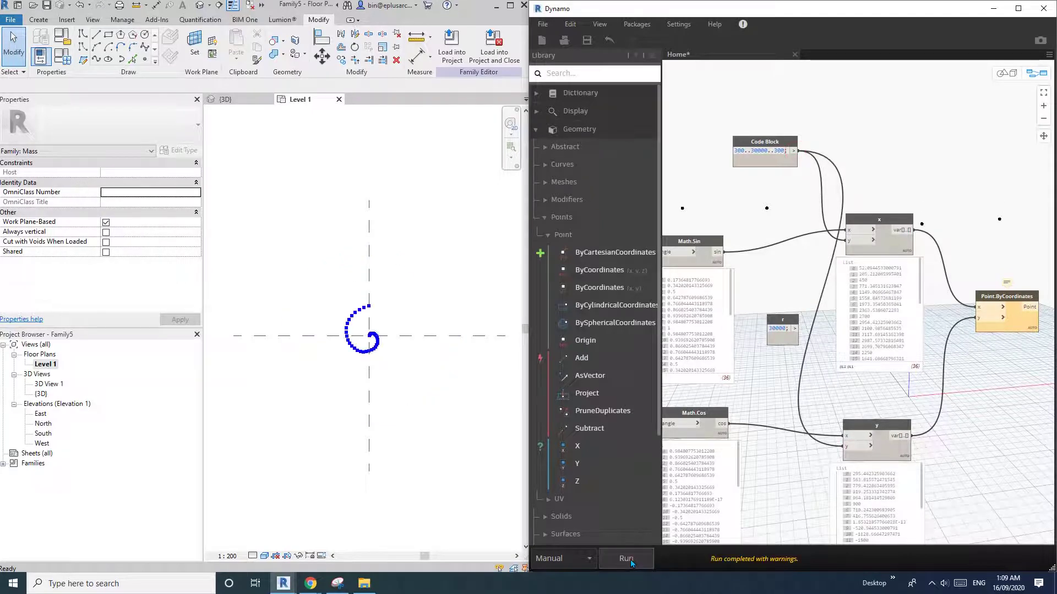
Examine the generated points in the Level 1 view and the list produced by the radius range code block.
scroll(360, 366, up, 4)
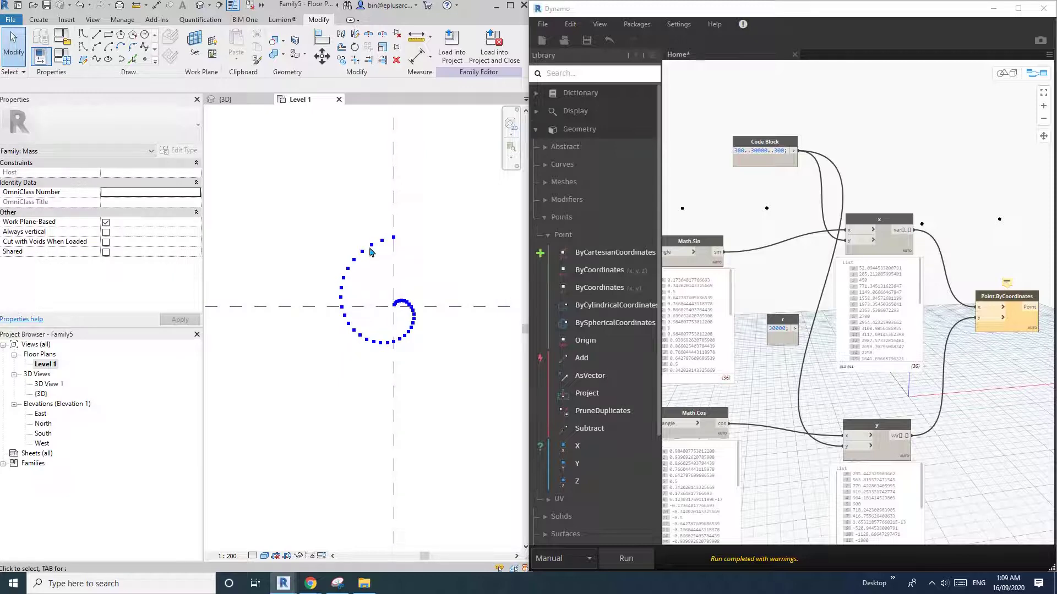
middle_drag(429, 348, 425, 346)
scroll(858, 275, up, 3)
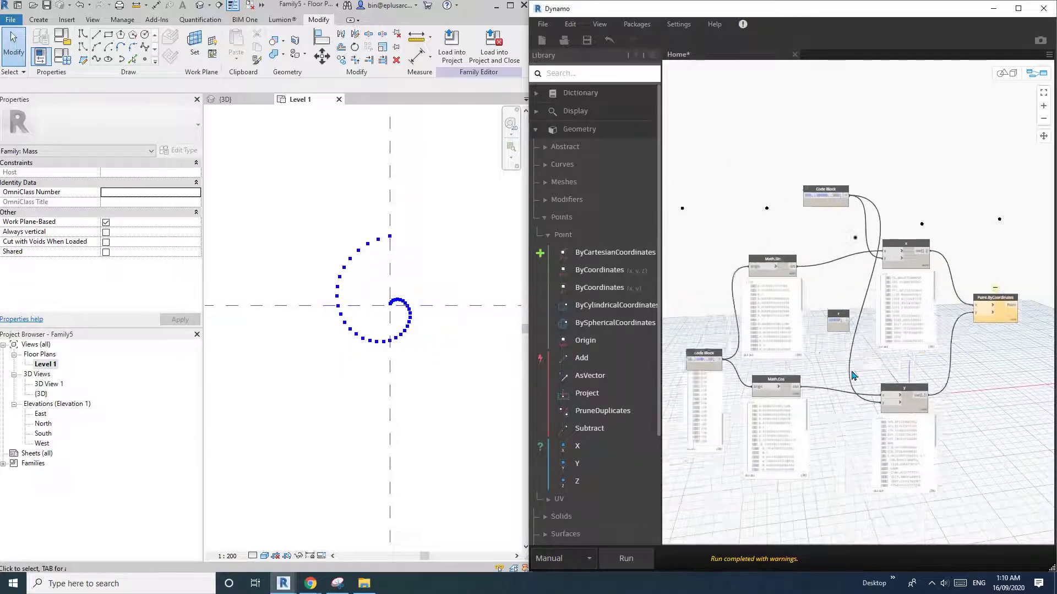
scroll(921, 164, up, 2)
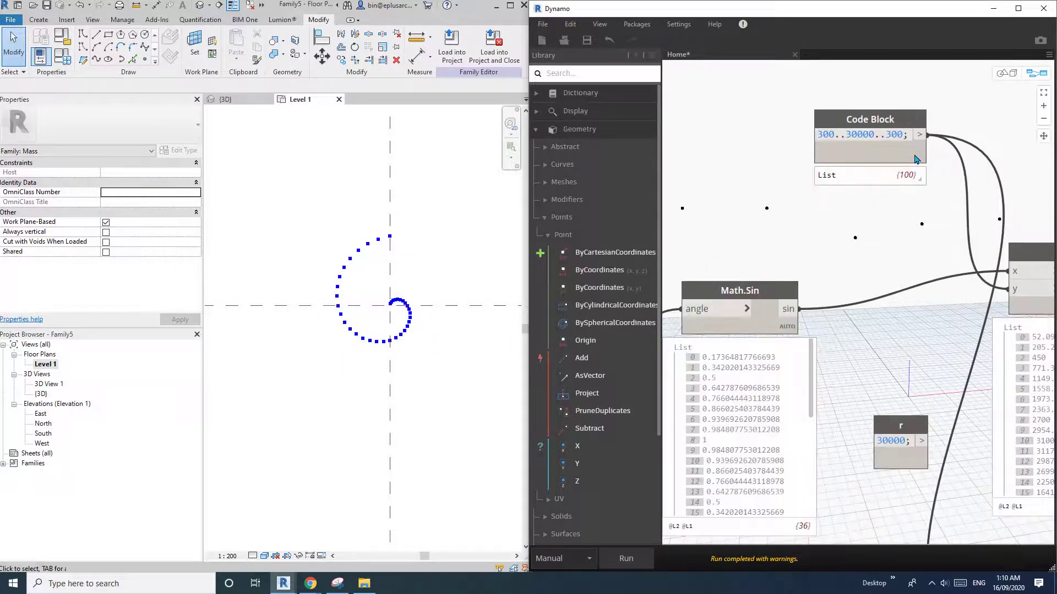
mouse_move(884, 201)
scroll(884, 197, down, 4)
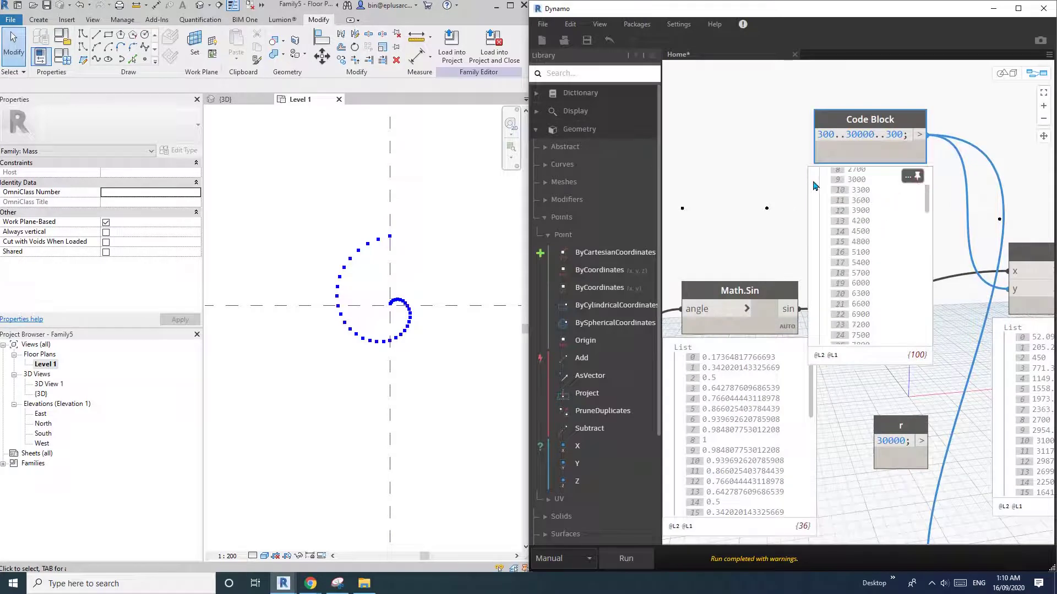
Move the radius range code block farther above the Math.Sin node.
drag(852, 122, 851, 72)
scroll(869, 138, down, 3)
middle_drag(871, 139, 847, 300)
drag(837, 228, 837, 164)
Examine the value list and item count of the 10..360..10 angle code block.
scroll(821, 304, down, 4)
middle_drag(783, 396, 851, 223)
middle_drag(803, 330, 873, 275)
middle_drag(734, 440, 808, 290)
middle_drag(807, 448, 810, 317)
mouse_move(809, 417)
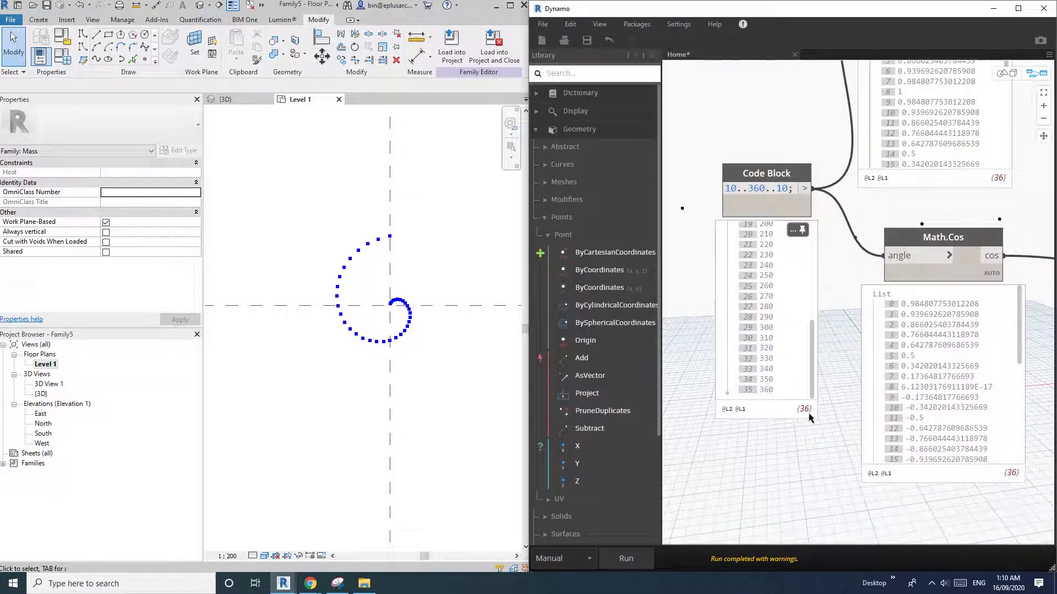
scroll(771, 292, down, 3)
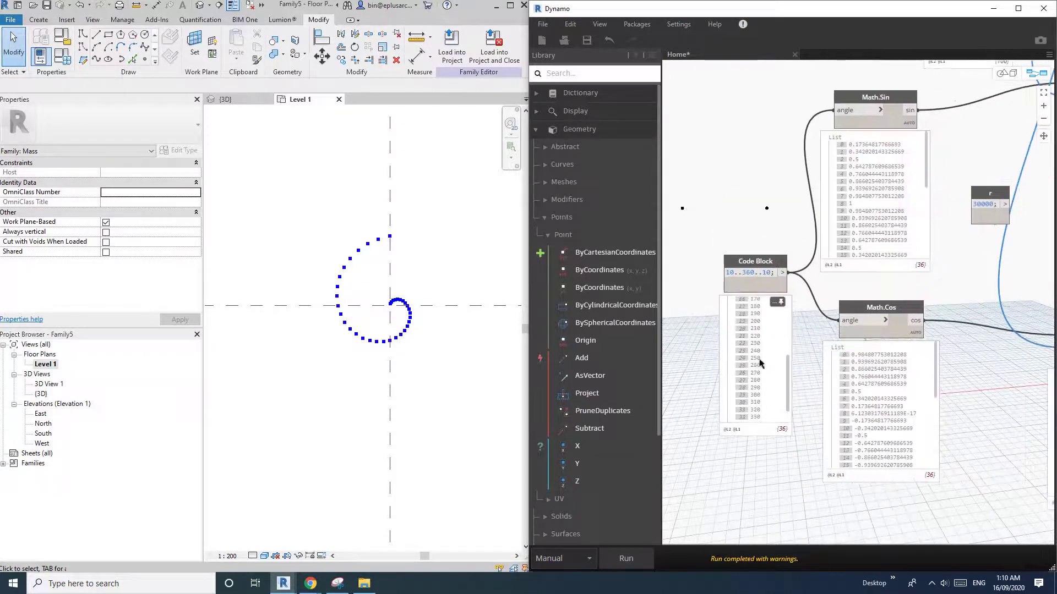
Set the end value of the angle range code block to 720 and run the graph.
scroll(743, 270, up, 2)
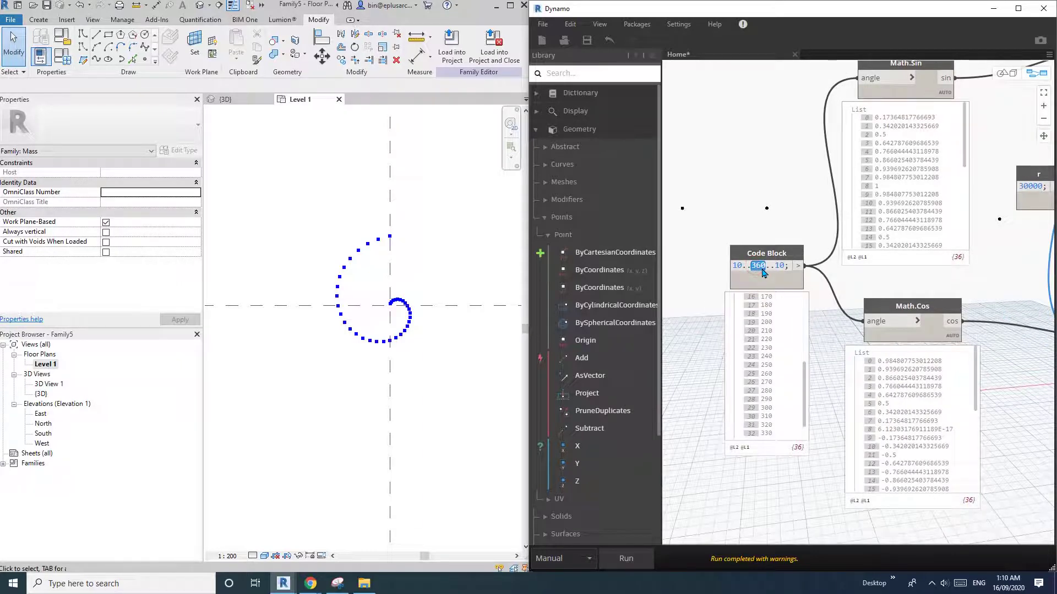
text(720)
click(638, 564)
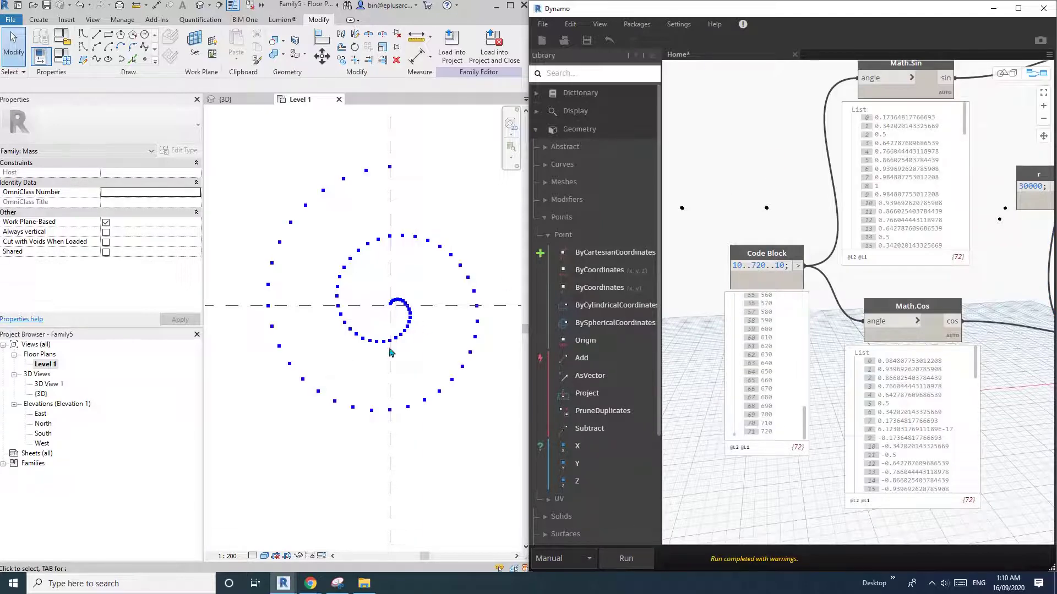
scroll(444, 212, down, 1)
middle_drag(443, 213, 411, 297)
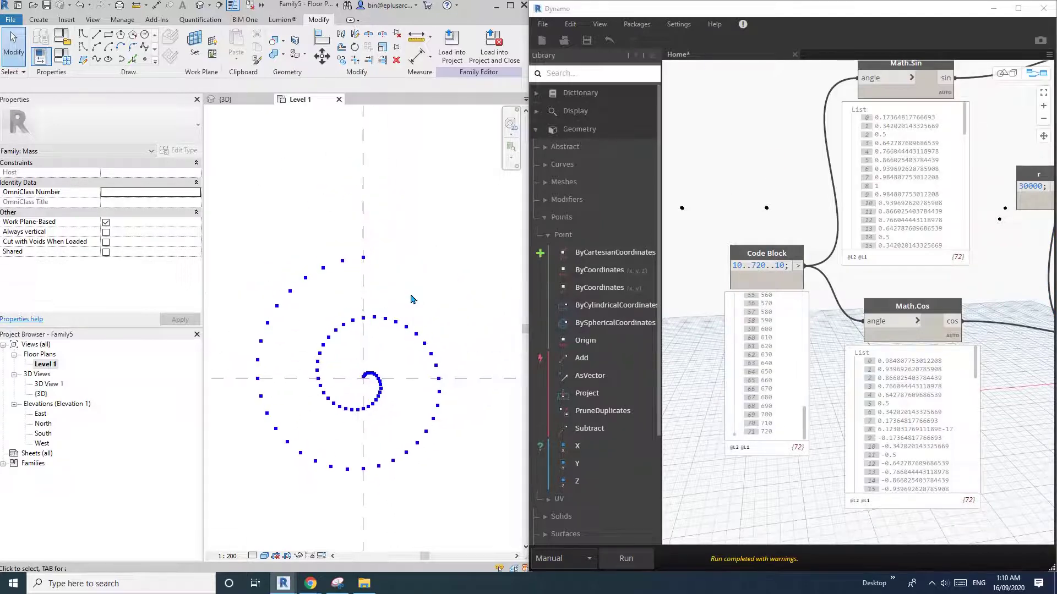
Examine the radius range code block and the spacing of the spiral's innermost points around the origin in the Level 1 view.
scroll(773, 177, down, 4)
middle_drag(774, 177, 749, 253)
scroll(792, 148, up, 5)
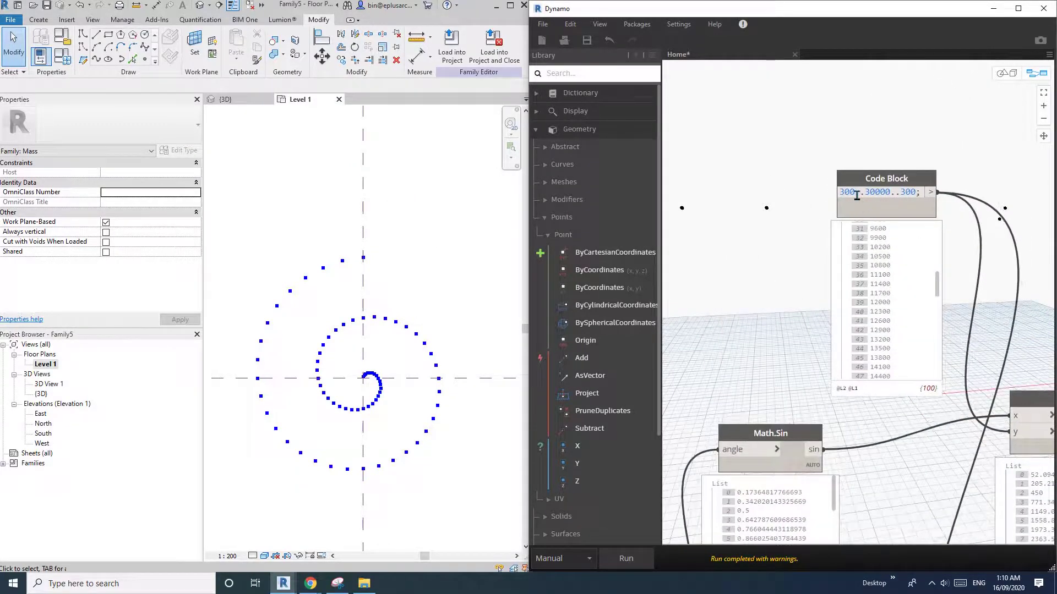
middle_drag(835, 219, 819, 220)
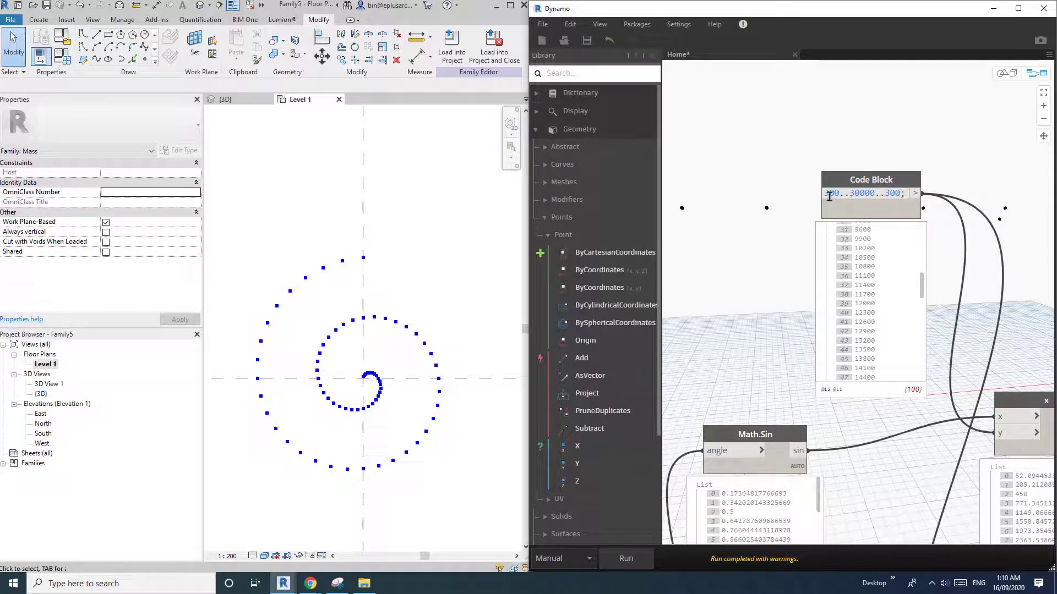
scroll(367, 392, up, 5)
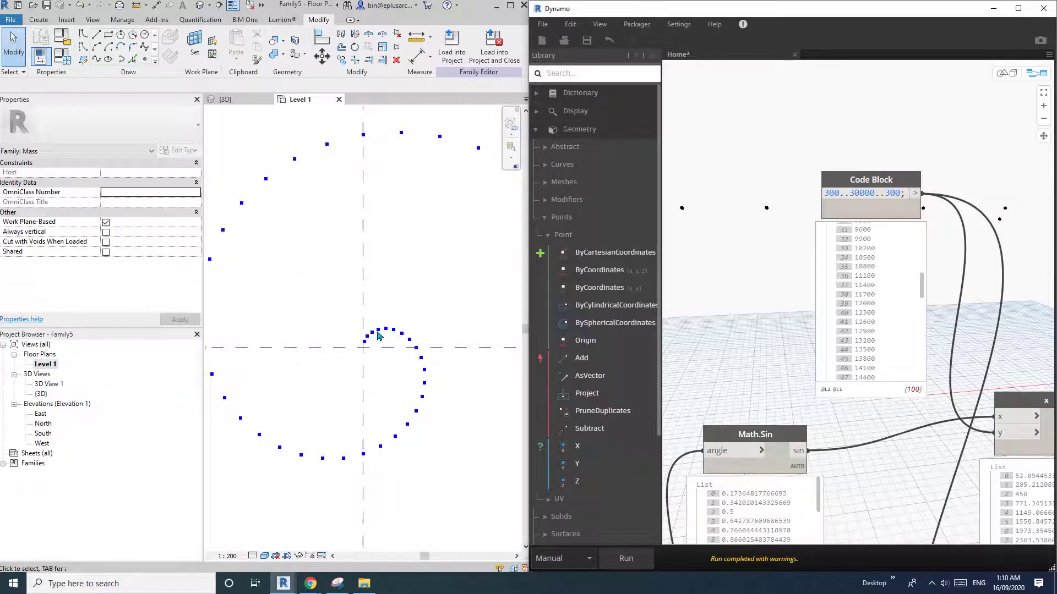
scroll(392, 340, down, 2)
click(396, 346)
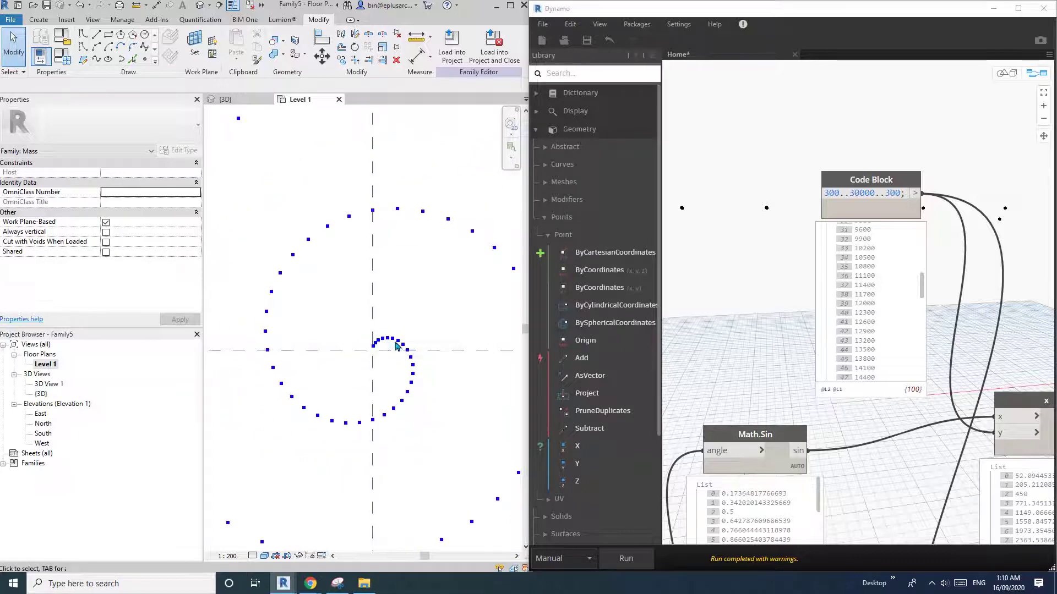
scroll(395, 346, down, 1)
middle_drag(402, 367, 401, 344)
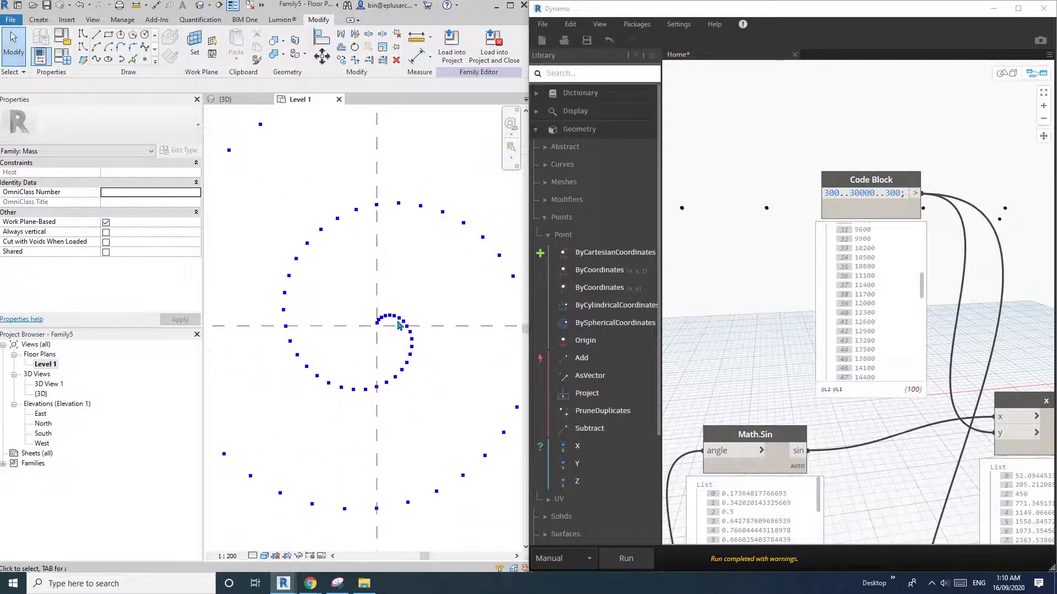
scroll(398, 333, down, 2)
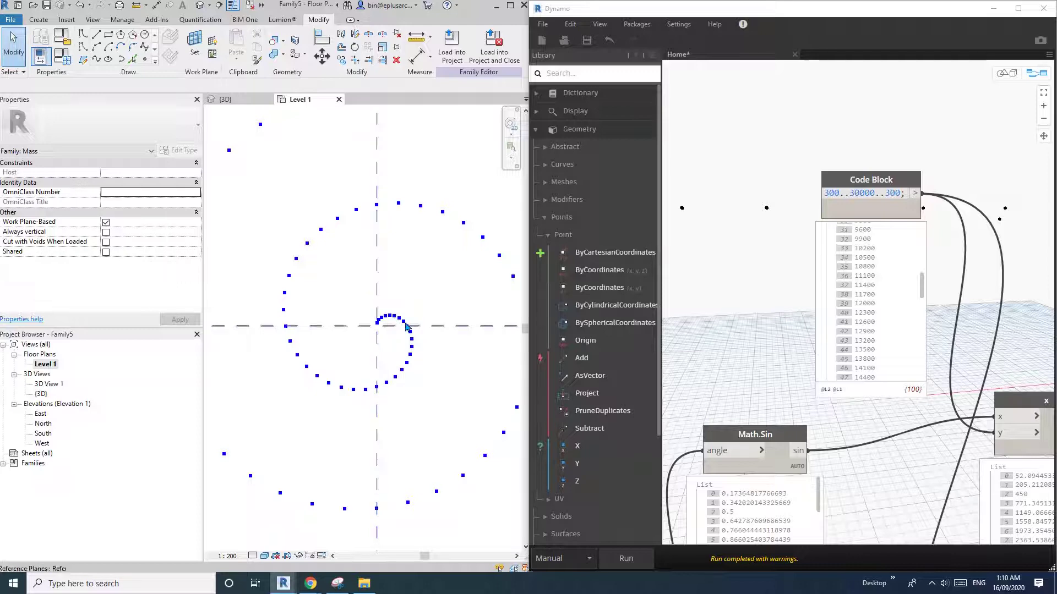
scroll(421, 331, up, 1)
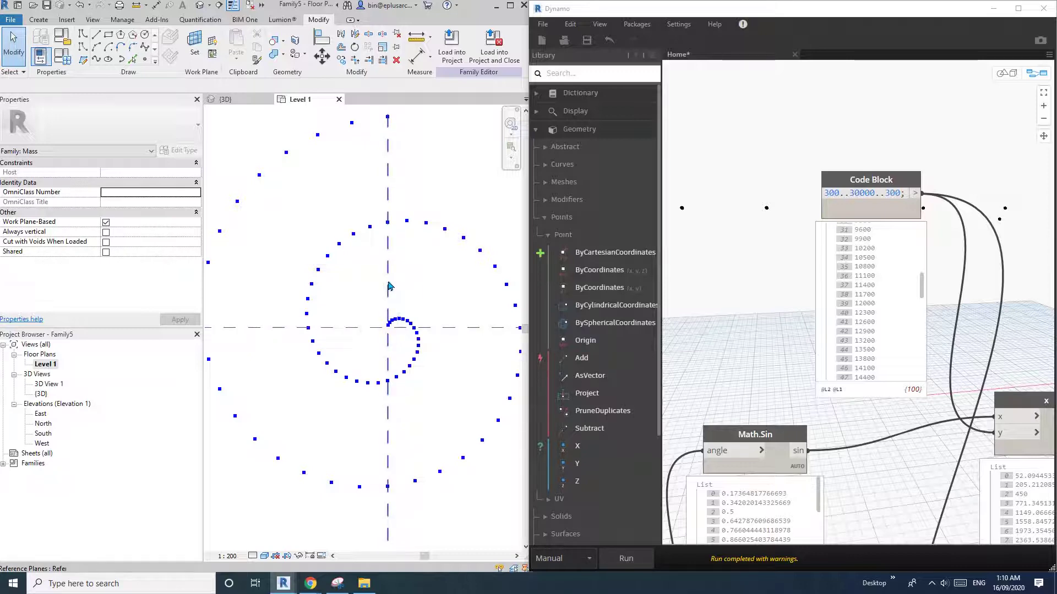
middle_drag(472, 300, 462, 304)
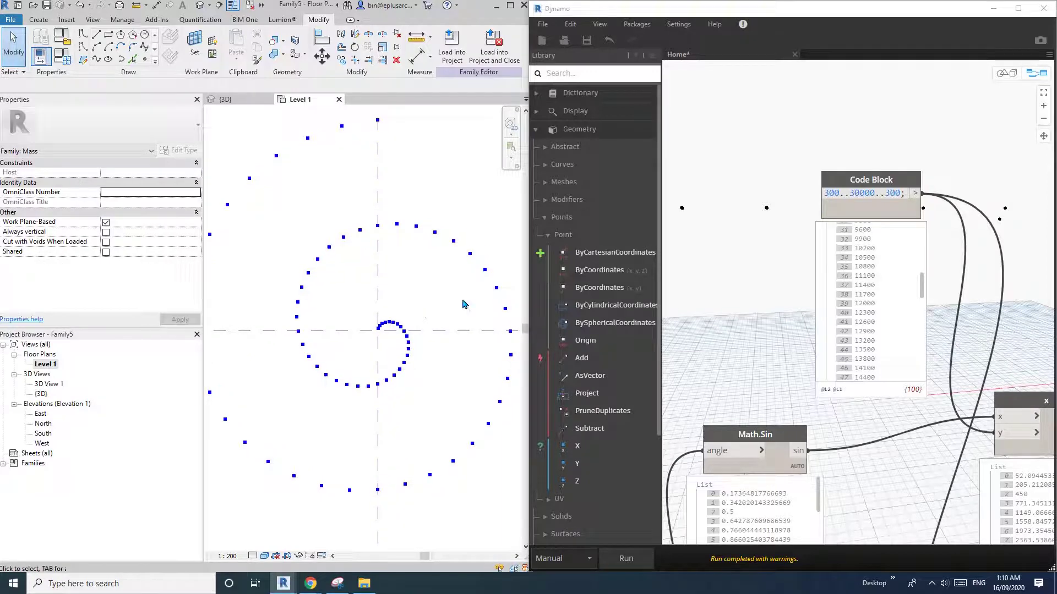
Set the start value of the radius range code block to 3000 and run the graph.
middle_drag(731, 224, 726, 235)
double_click(827, 204)
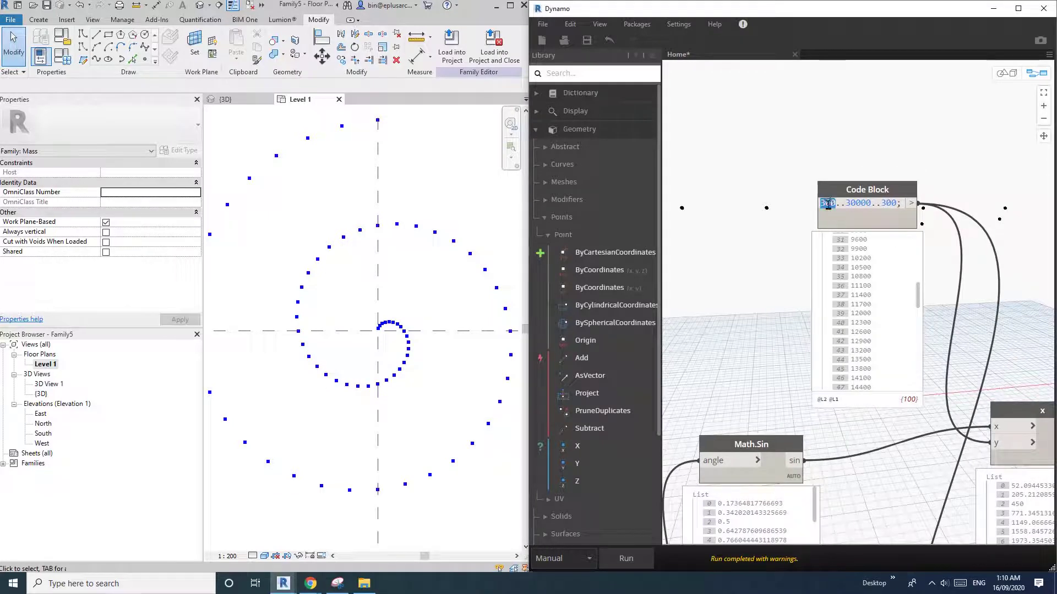
text(3000)
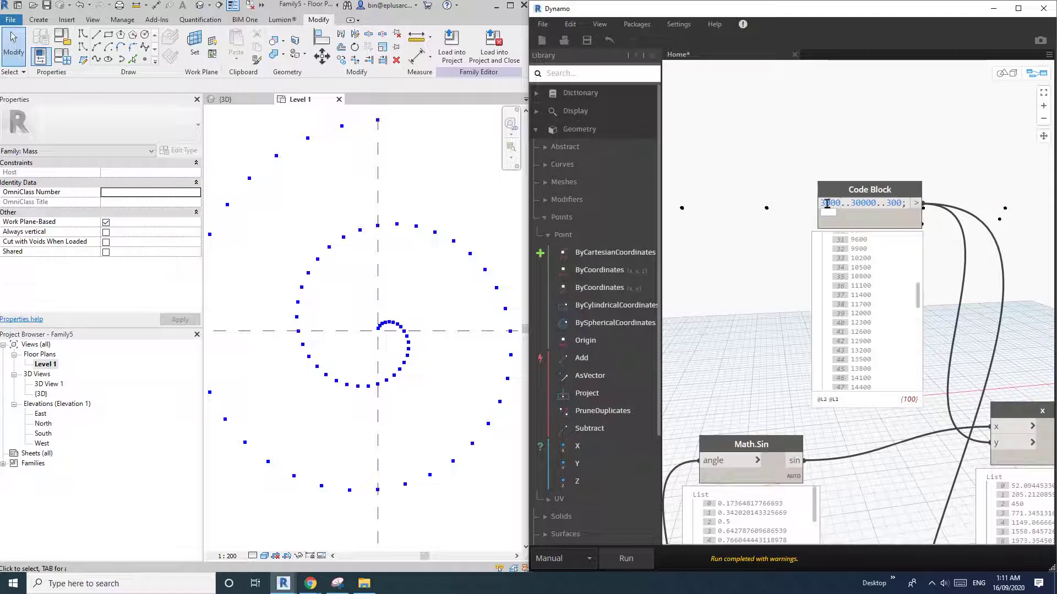
click(793, 181)
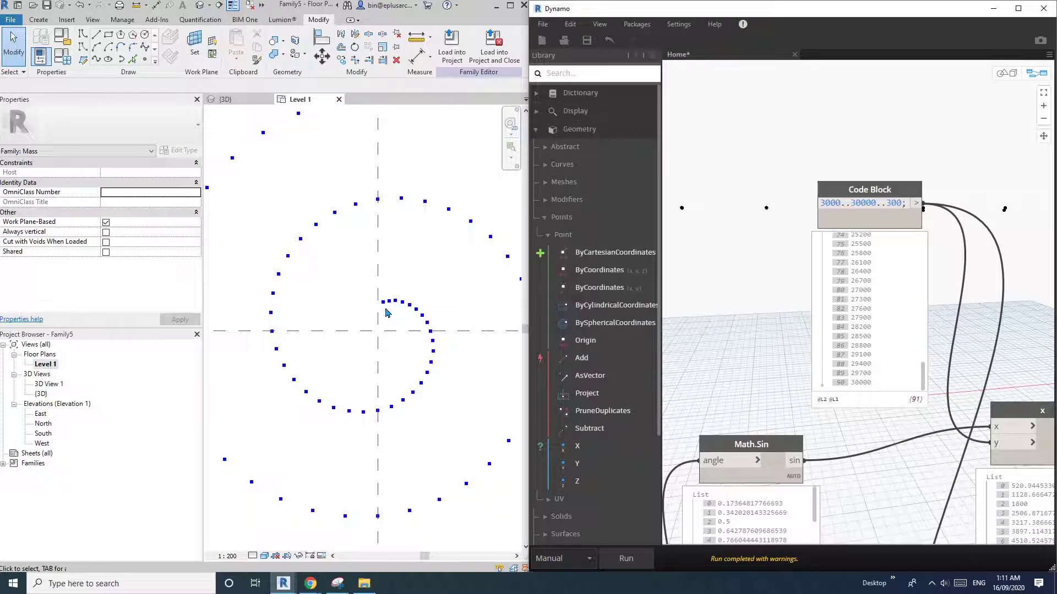
scroll(411, 318, down, 3)
middle_drag(413, 360, 415, 337)
Add an Integer Slider node and place it in the empty canvas area above and left of the radius range code block.
middle_drag(769, 174, 787, 176)
scroll(787, 177, down, 2)
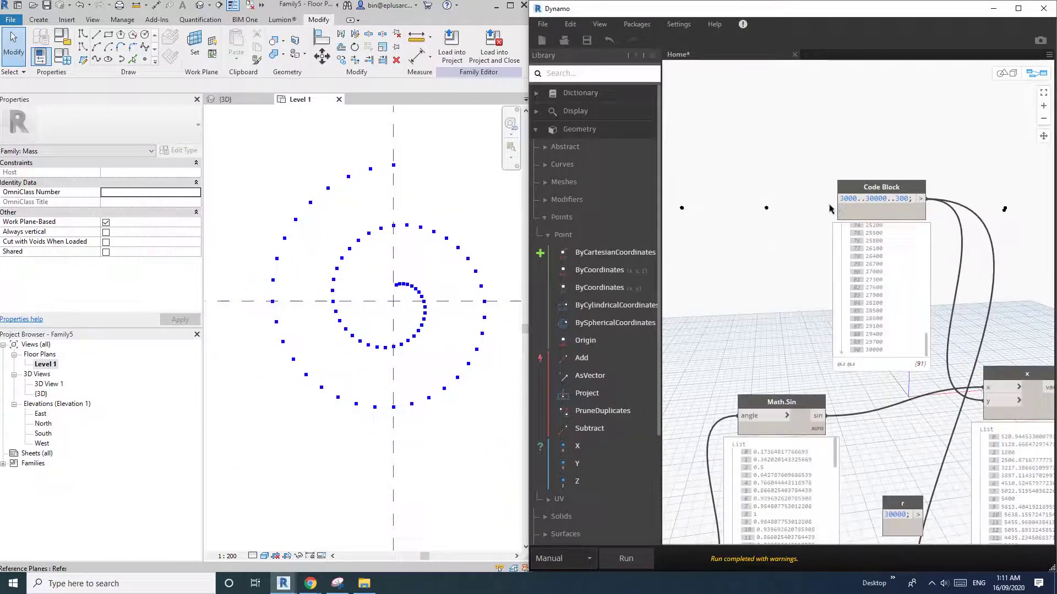
middle_drag(831, 208, 819, 216)
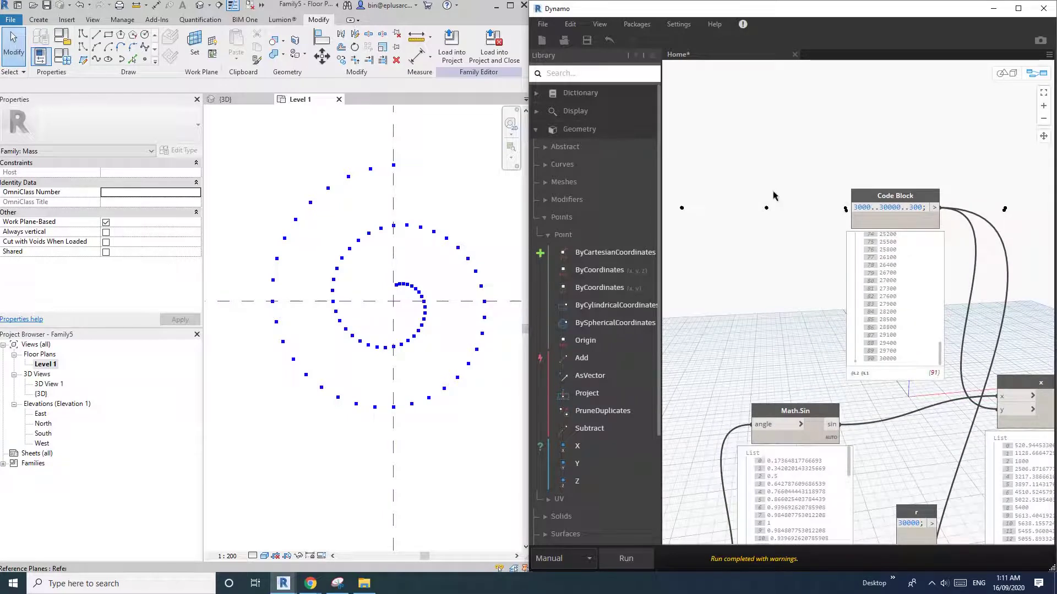
middle_drag(800, 176, 806, 189)
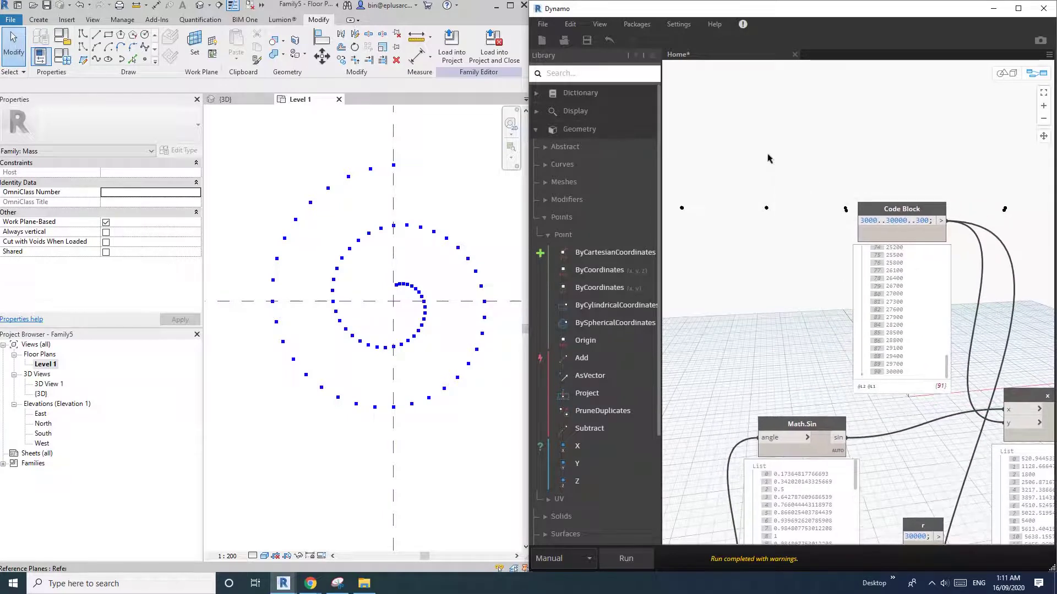
right_click(769, 156)
text(in)
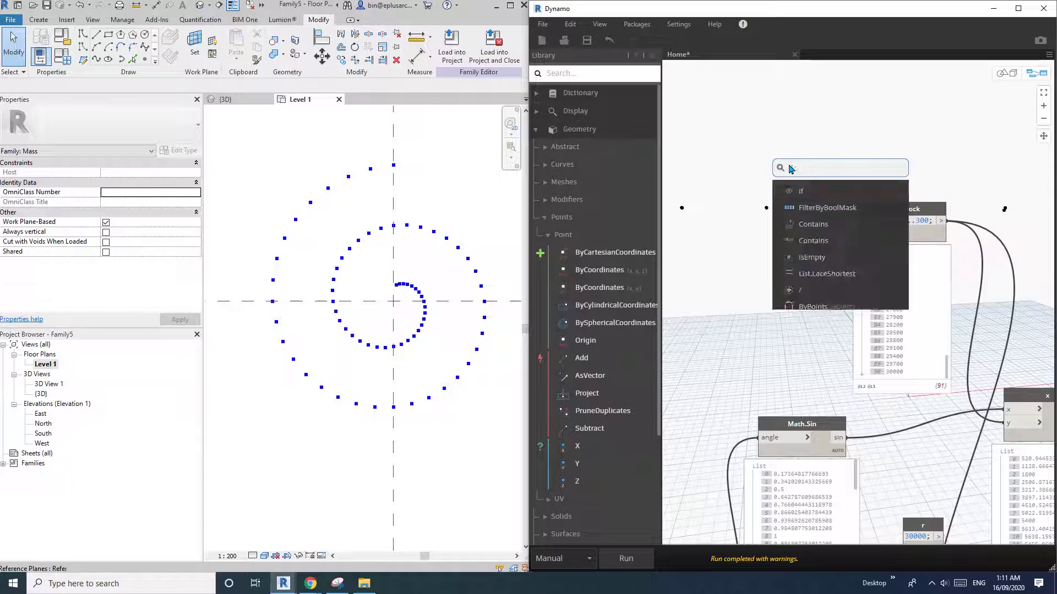
key(BackSpace)
key(BackSpace)
text(Integ)
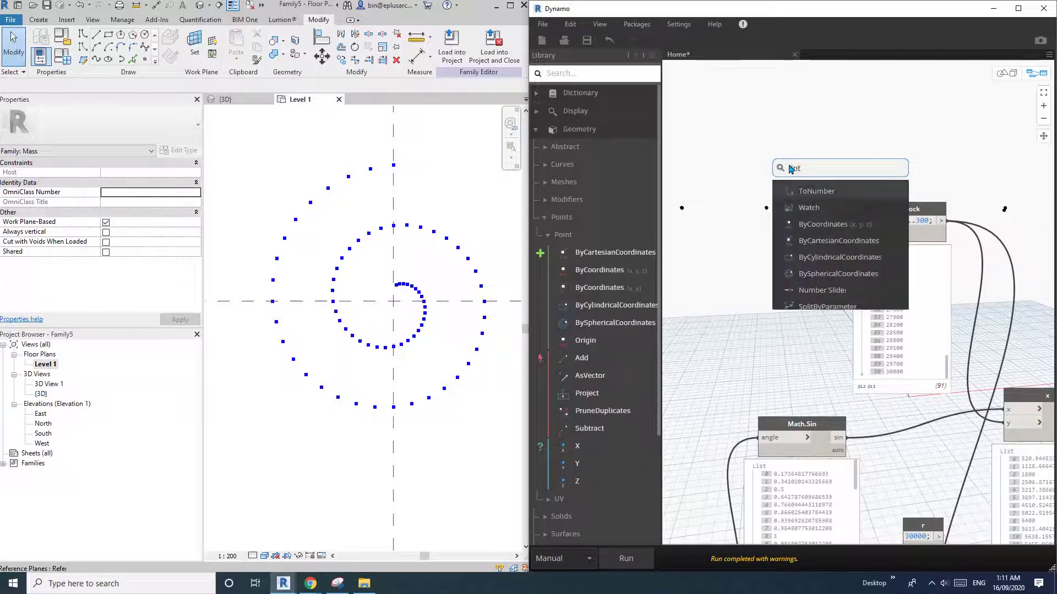
click(820, 207)
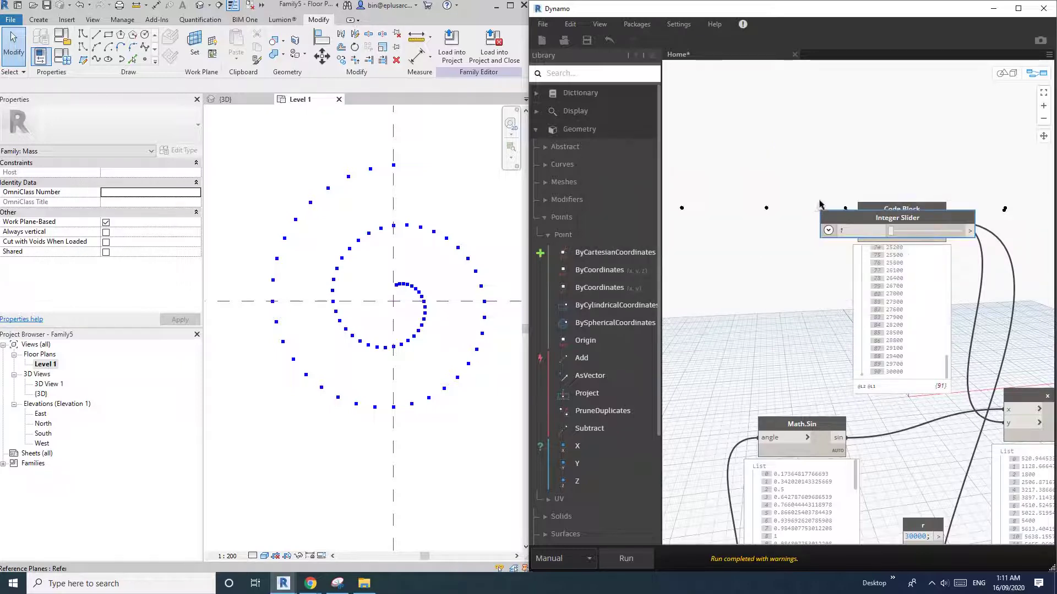
drag(877, 219, 766, 159)
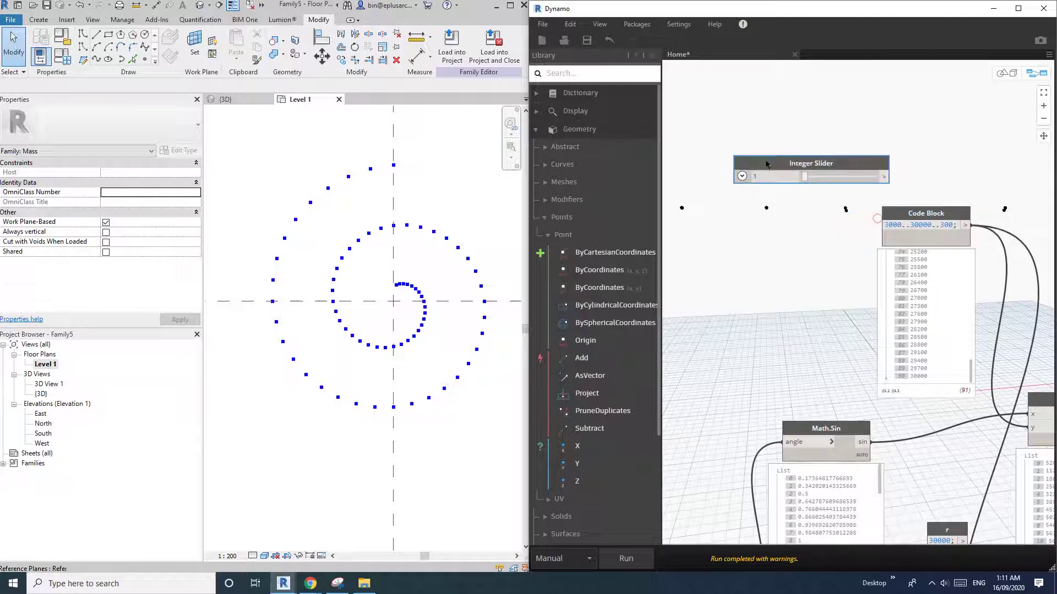
middle_drag(799, 114, 835, 120)
drag(856, 168, 807, 145)
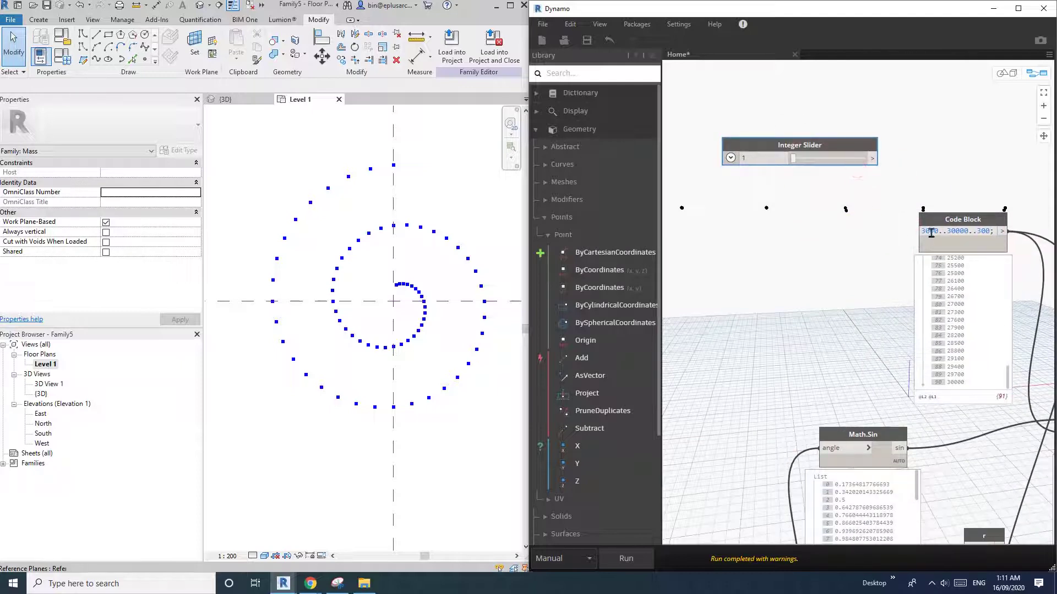
Set the Integer Slider's minimum to 3000, maximum to 9000 and step to 1000.
click(730, 158)
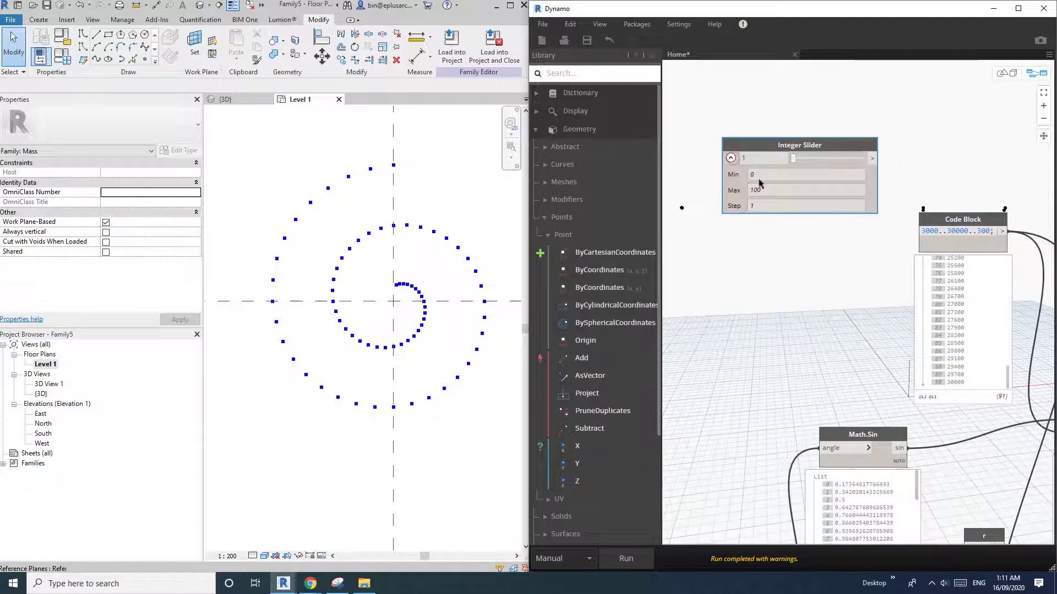
click(748, 174)
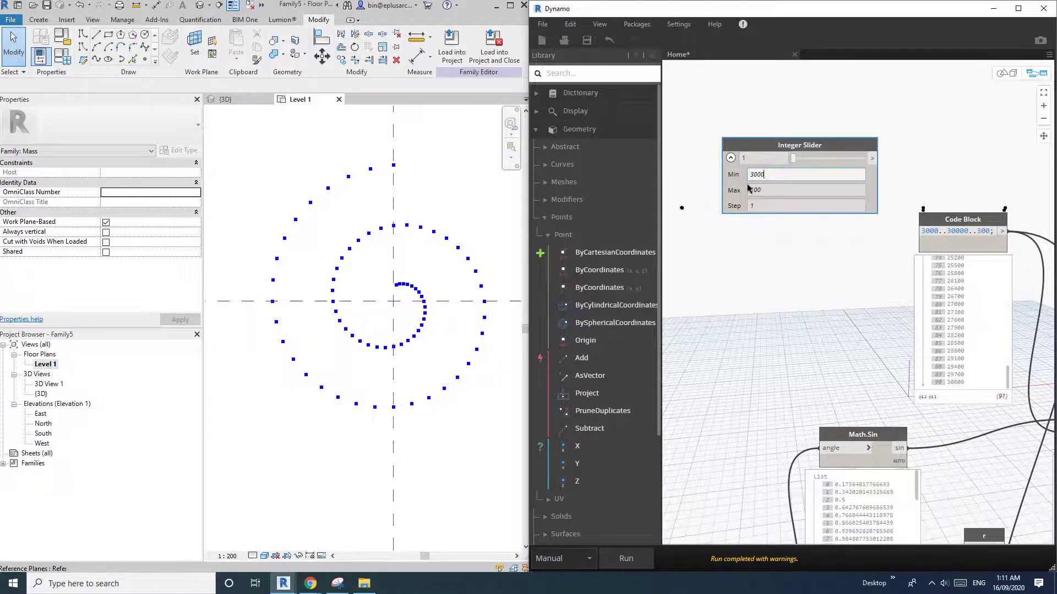
click(766, 191)
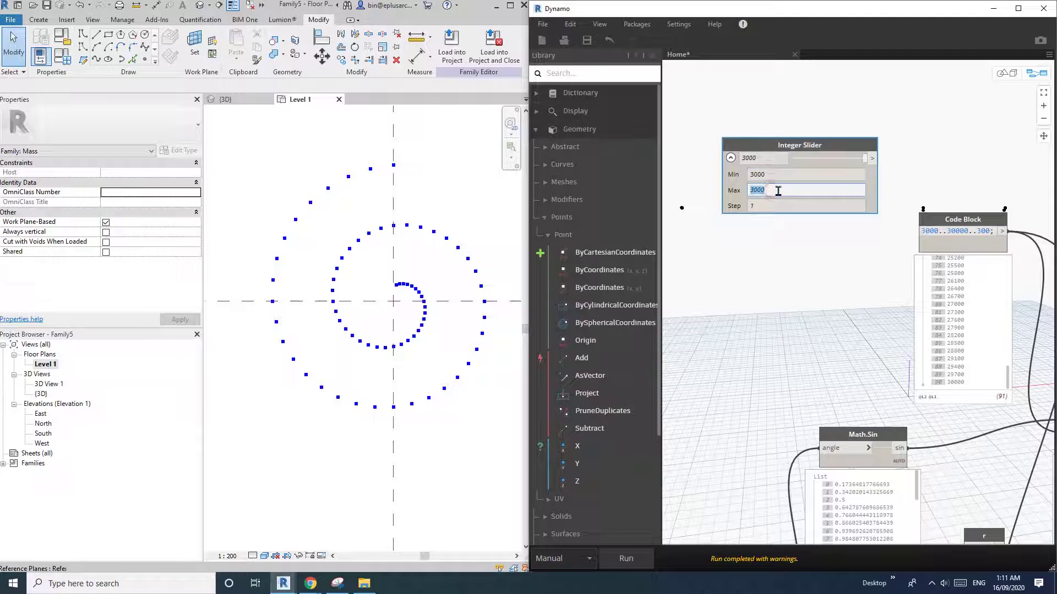
text(9)
click(774, 206)
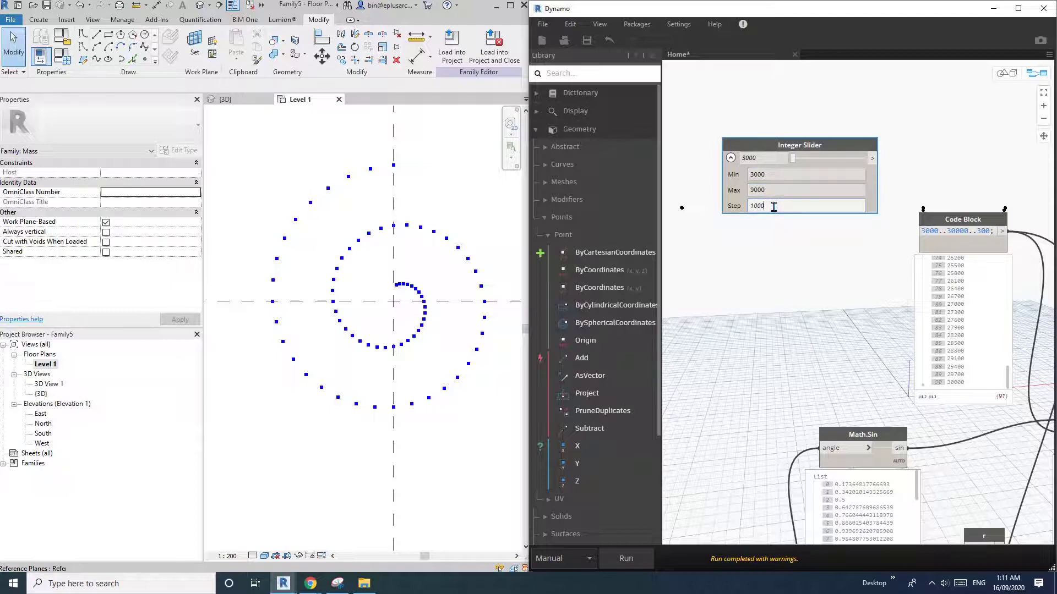
click(785, 233)
Collapse the Integer Slider's range settings and adjust the node's position above the radius range code block.
middle_drag(788, 232, 783, 239)
drag(799, 149, 794, 133)
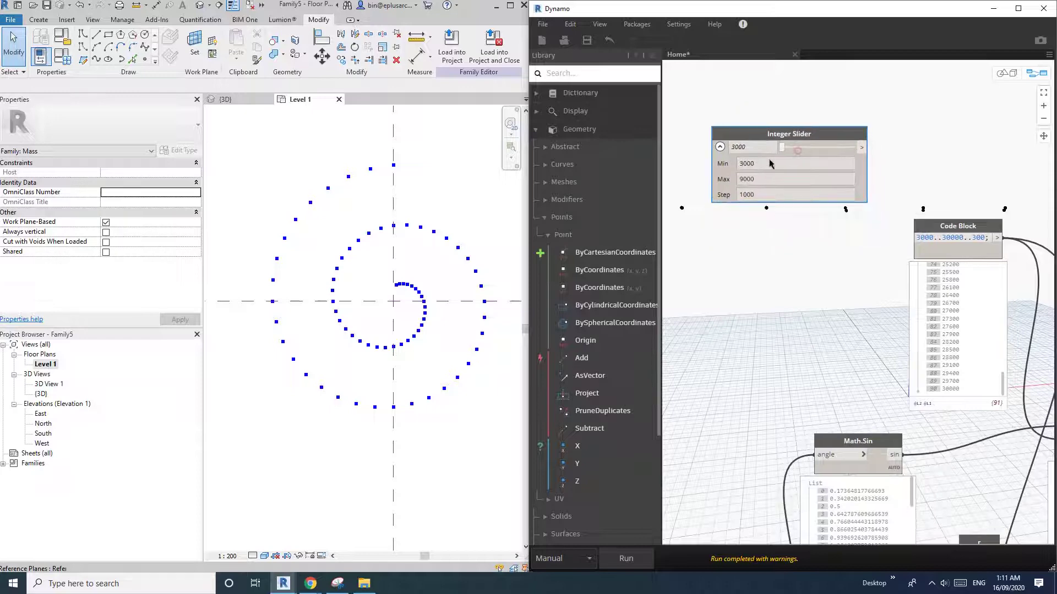
click(720, 147)
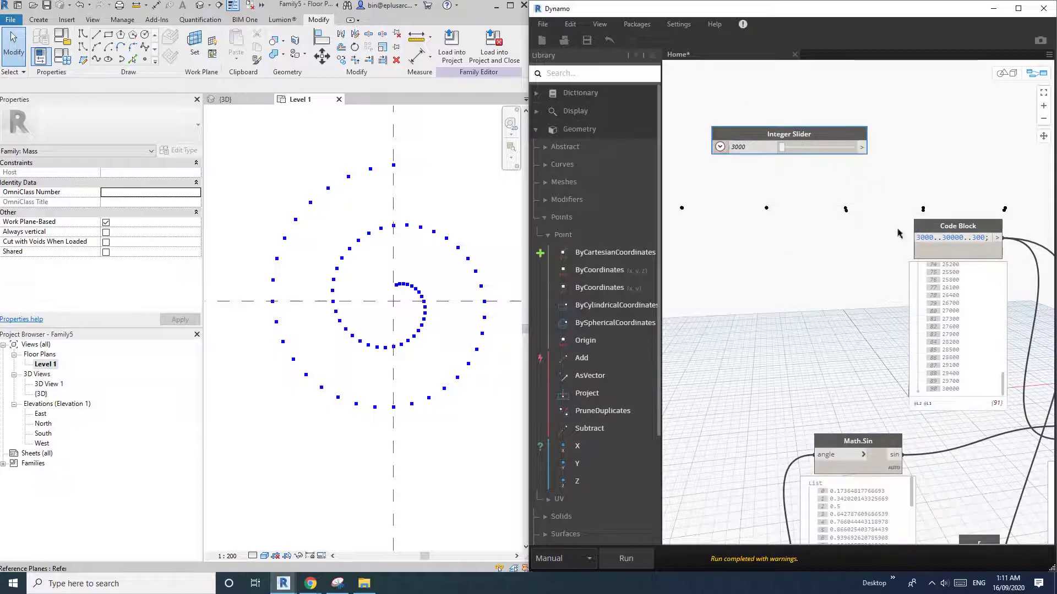
scroll(885, 215, down, 2)
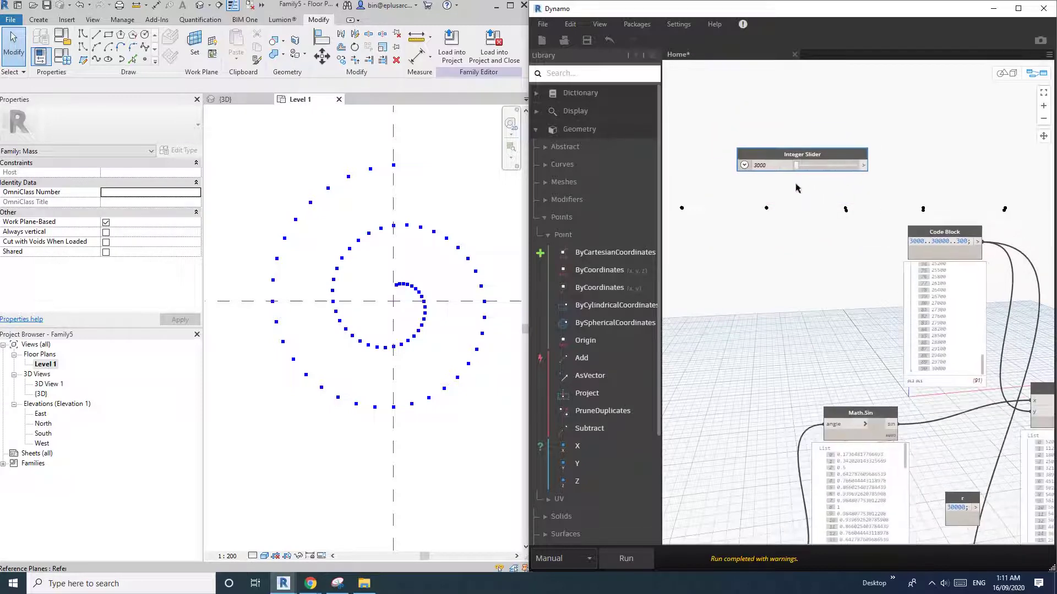
scroll(830, 216, up, 1)
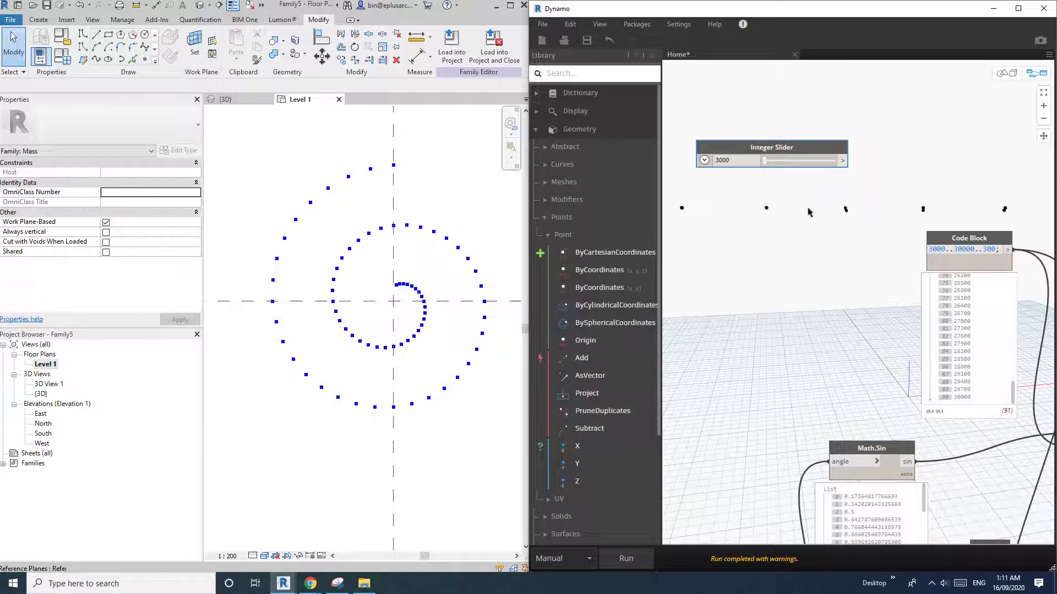
middle_drag(808, 208, 830, 217)
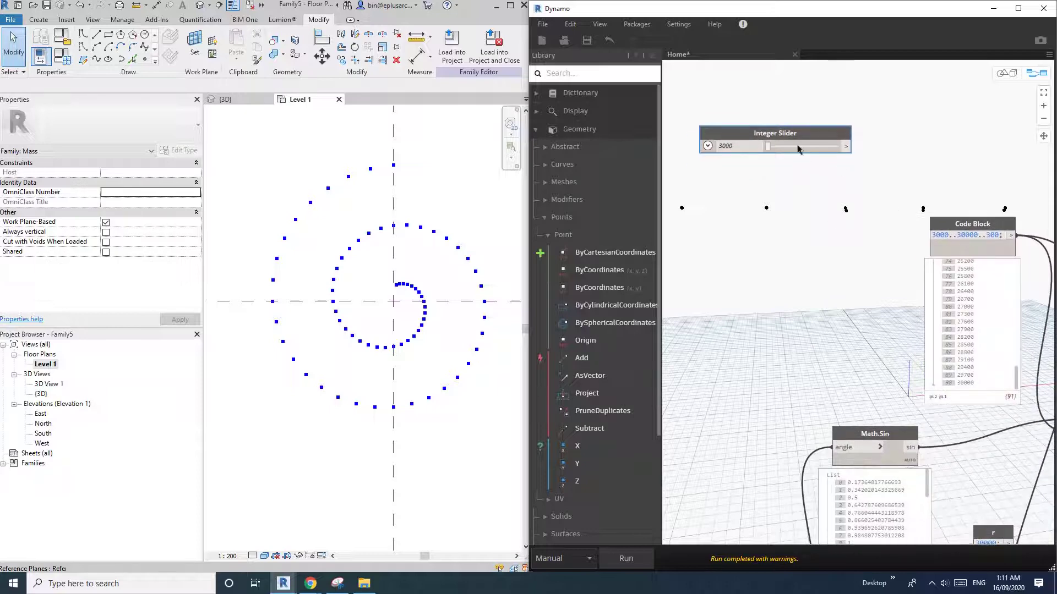
drag(793, 137, 800, 138)
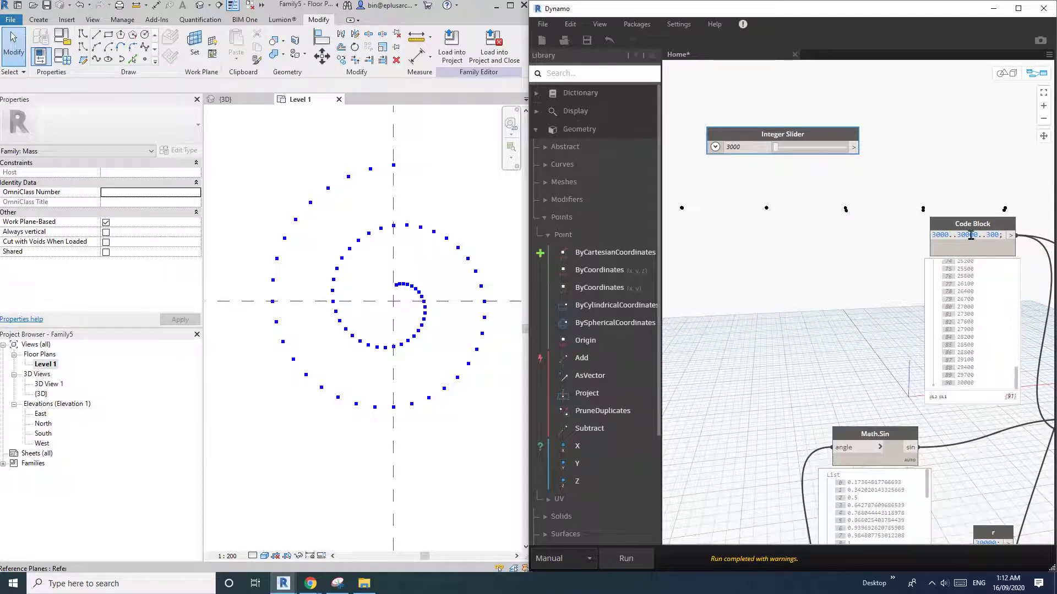
double_click(731, 148)
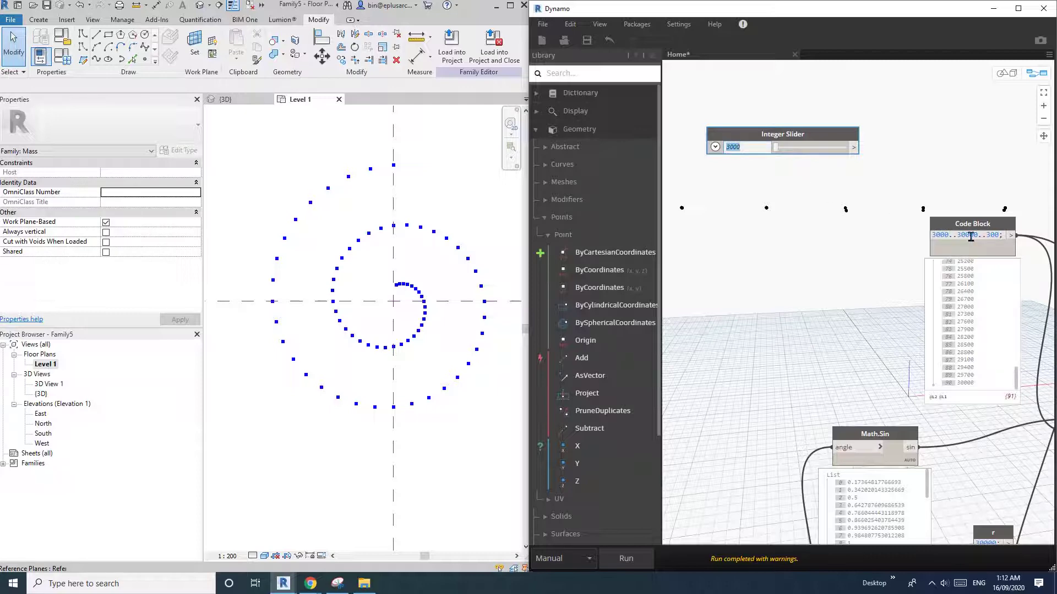
click(808, 188)
middle_drag(783, 190, 769, 189)
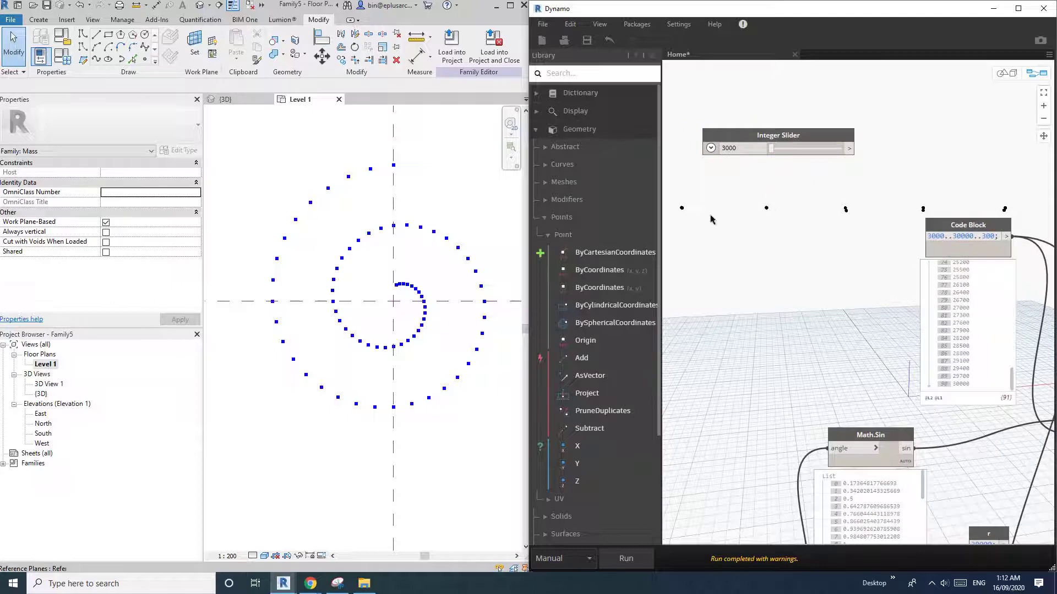
Add a multiplication (*) node from the math operators and place it below the Integer Slider.
click(548, 235)
click(550, 218)
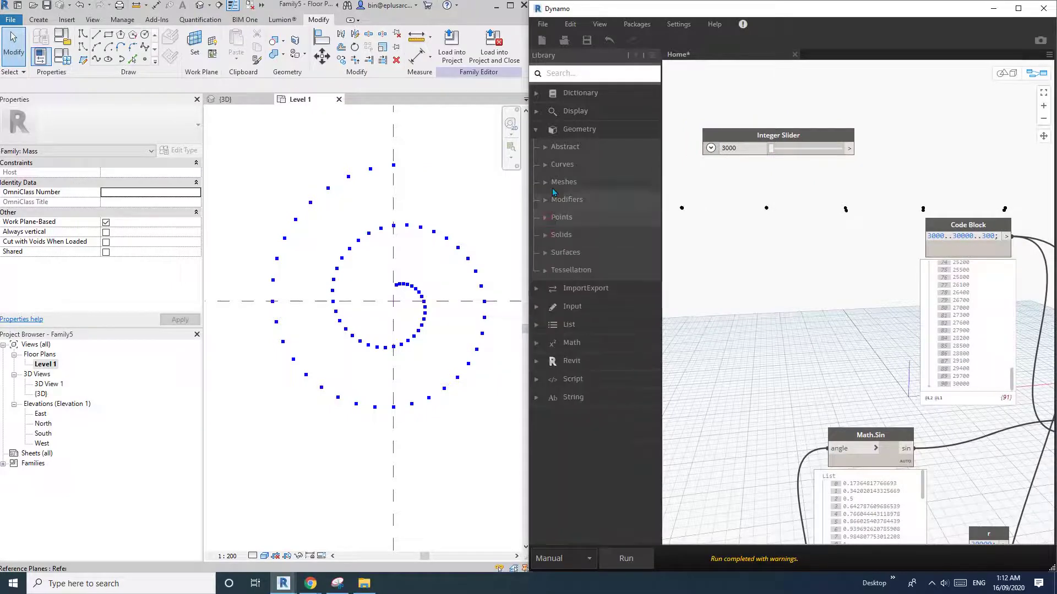
click(548, 132)
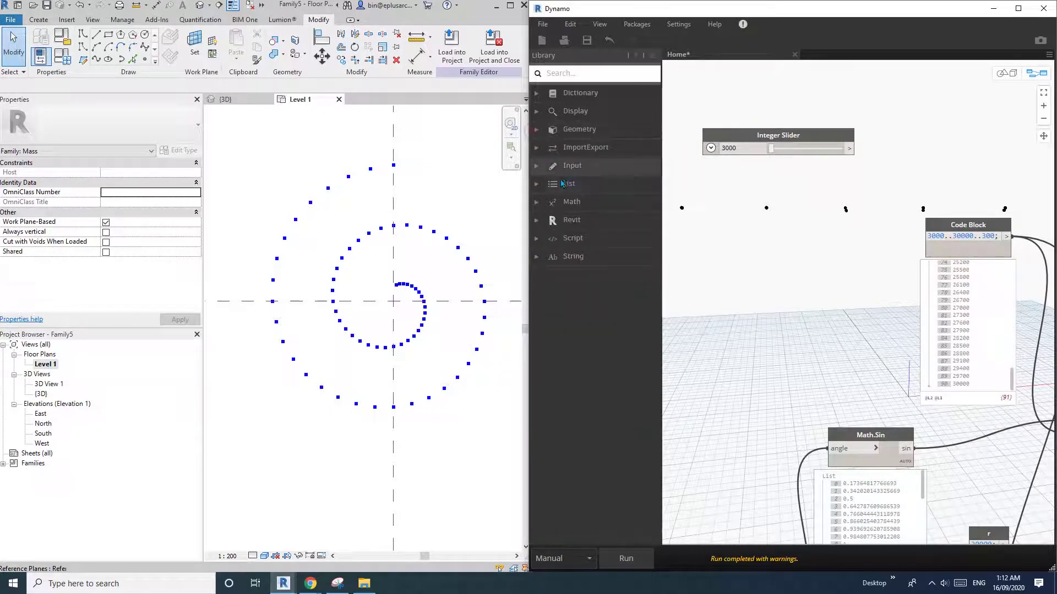
click(538, 202)
click(557, 254)
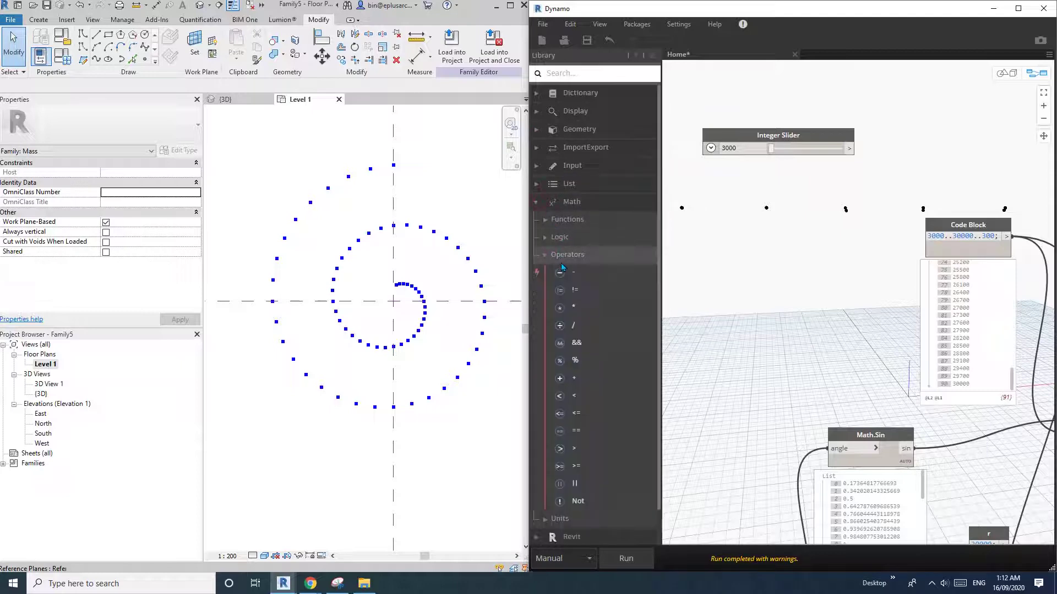
drag(886, 312, 831, 181)
Create a code block containing 10; and wire the Integer Slider to the multiplication node's x input and the code block to y.
double_click(737, 195)
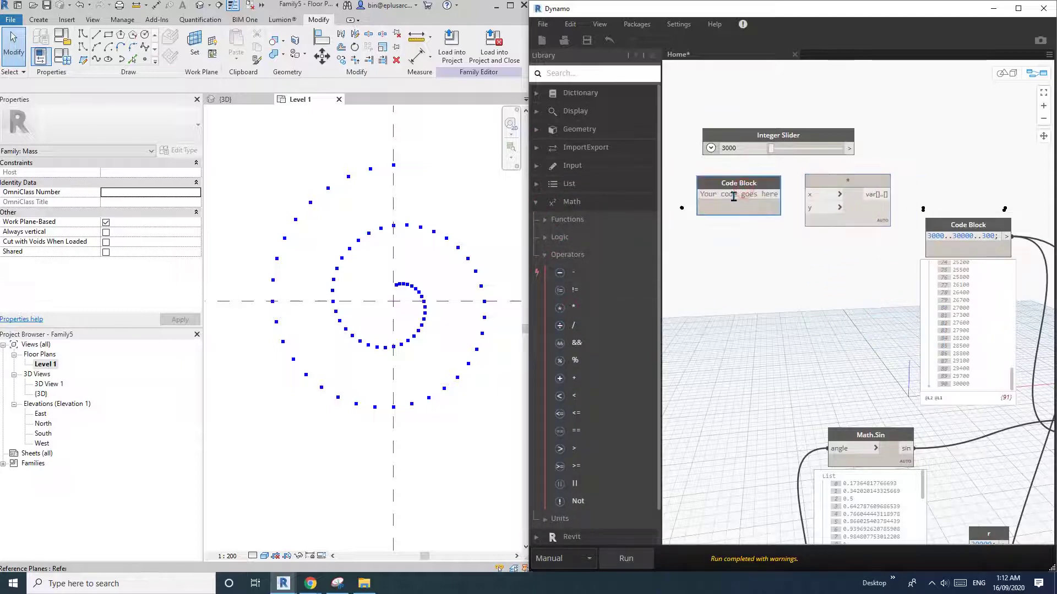
text(10;)
drag(734, 194, 866, 183)
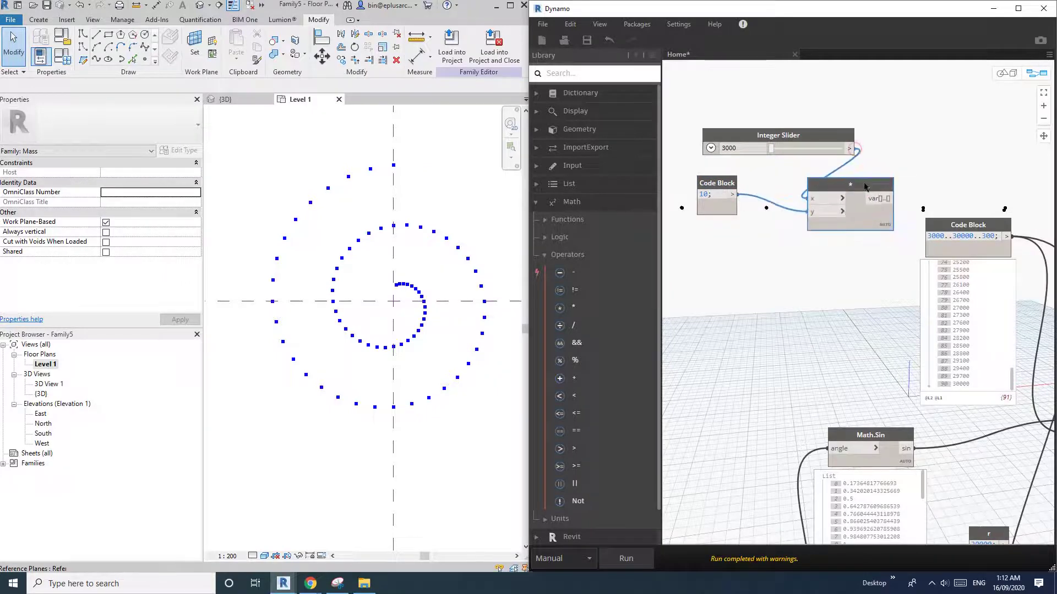
Pin the multiplication node's result preview and move the Integer Slider further up, clear of the other nodes.
mouse_move(887, 230)
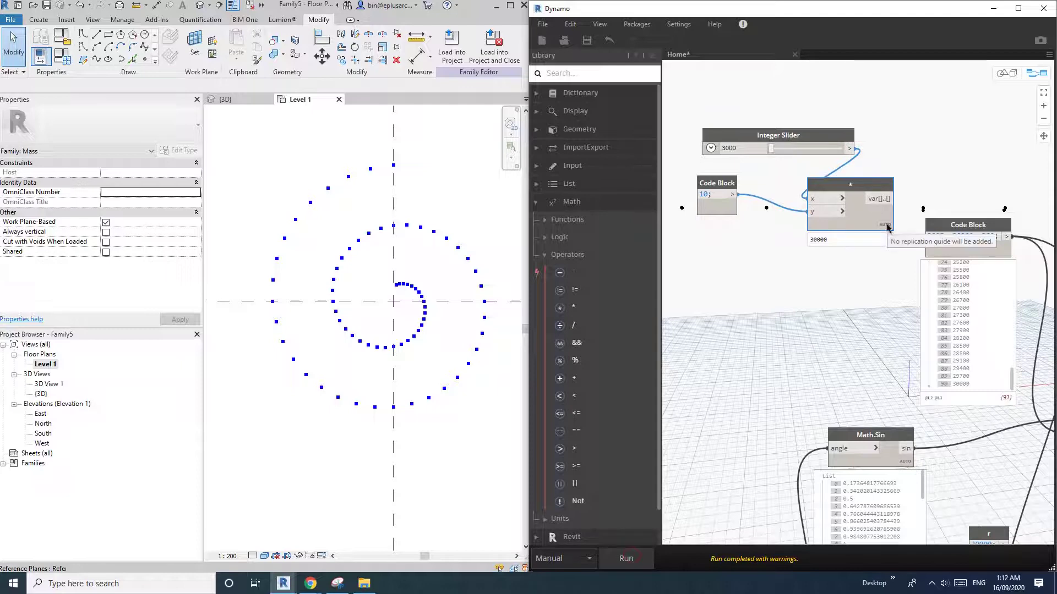
click(886, 241)
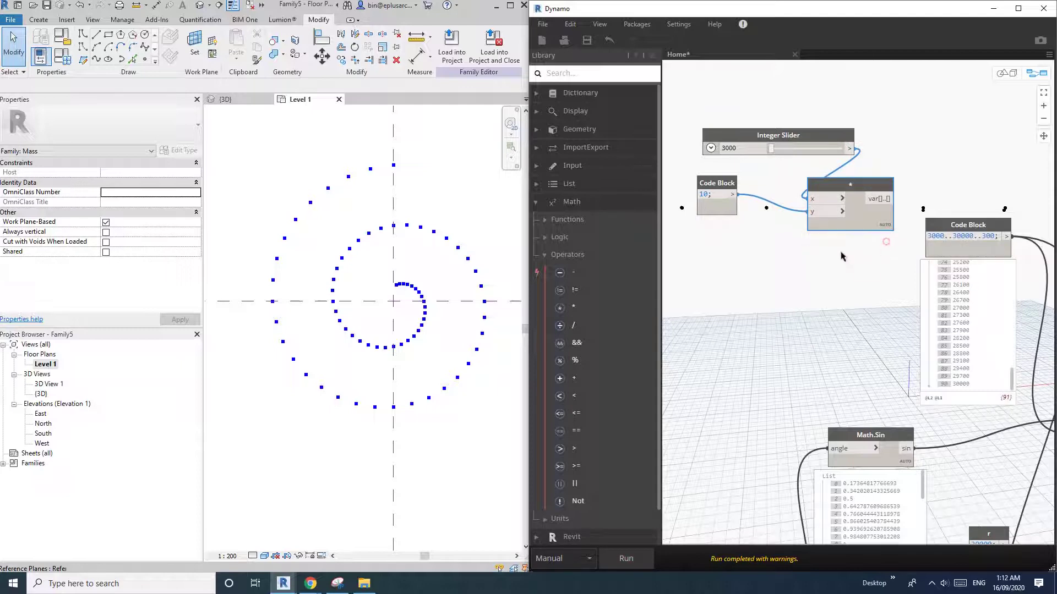
mouse_move(881, 228)
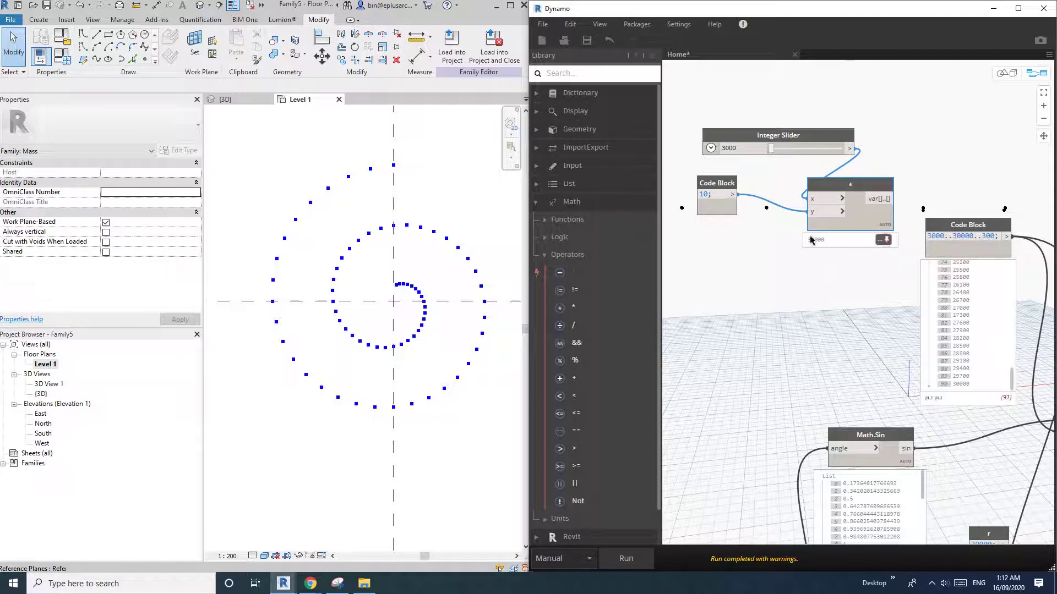
drag(767, 135, 762, 107)
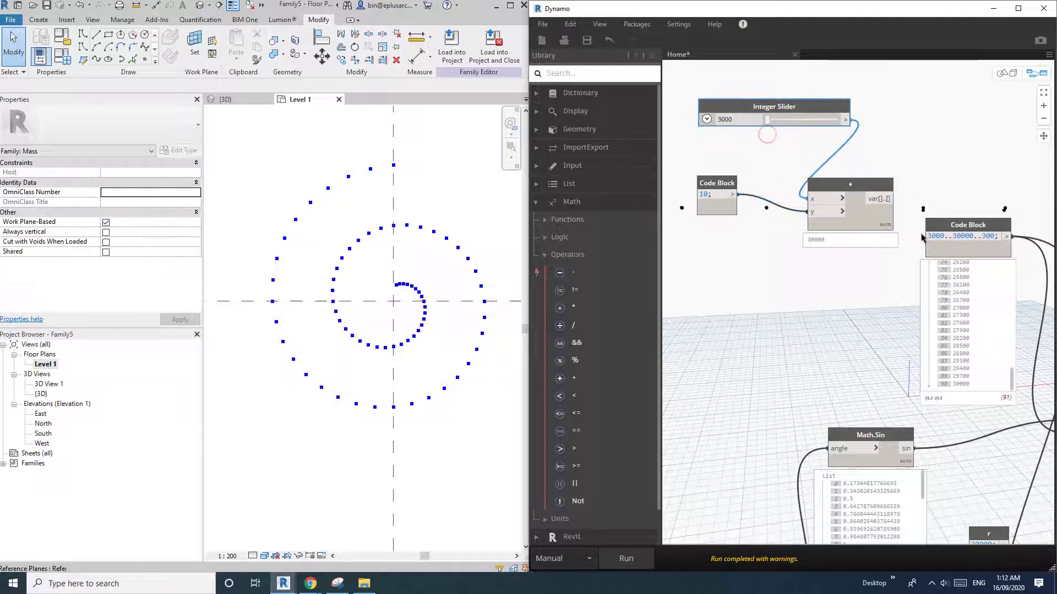
Change the radius range code block to x..y..300; and shift it up and away from the multiplication node.
text(x)
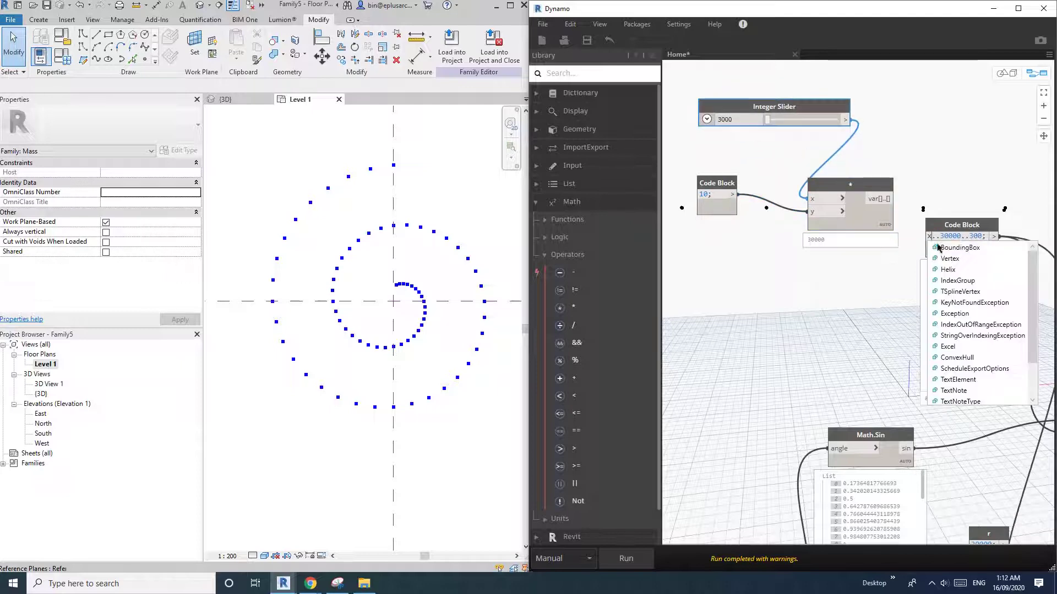
click(941, 179)
double_click(961, 237)
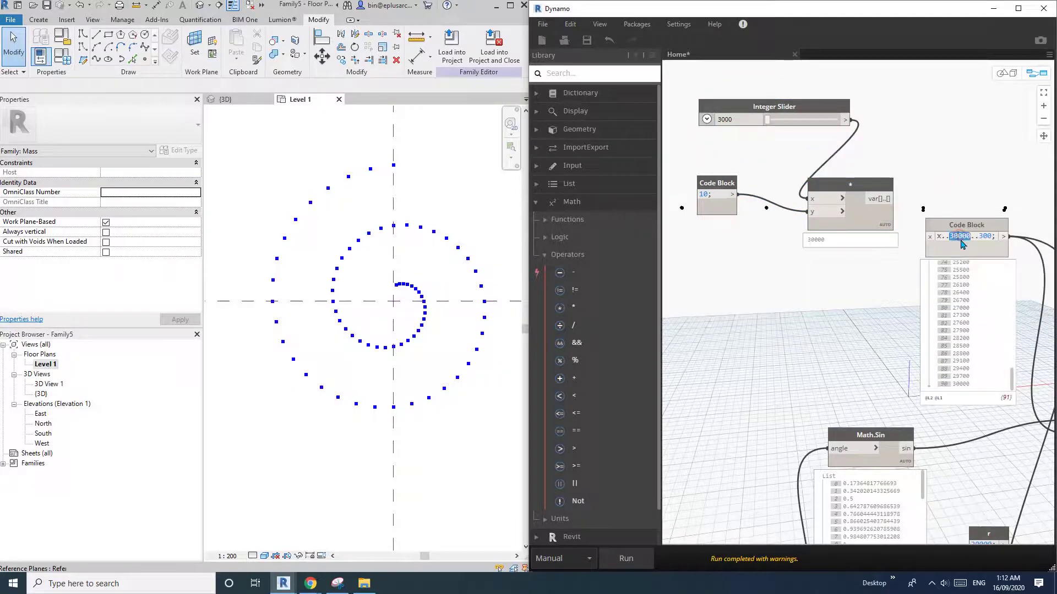
text(y)
click(966, 150)
drag(960, 225, 986, 195)
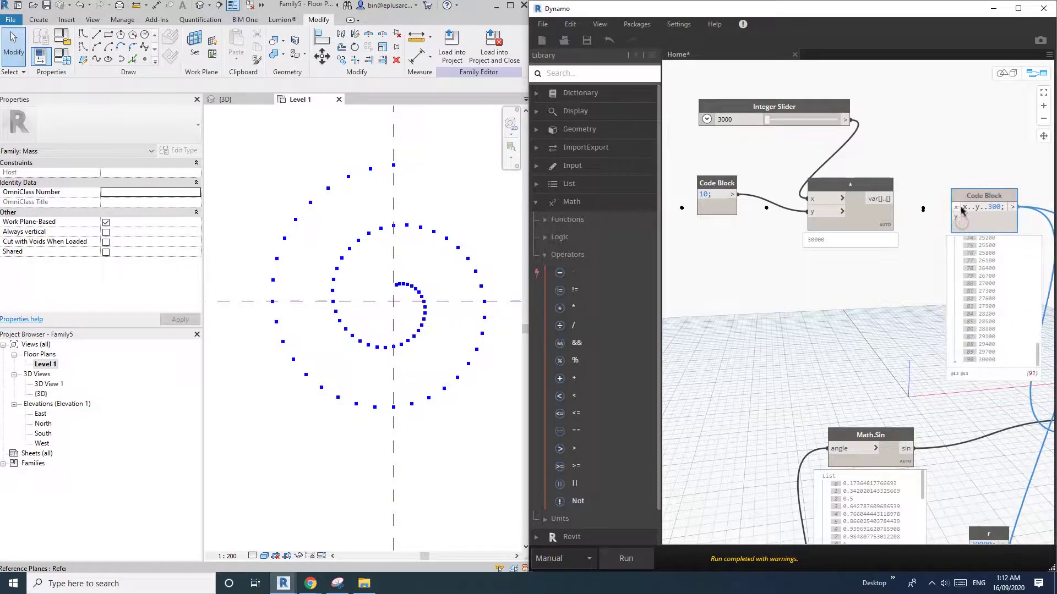
Connect the Integer Slider to the radius range block's x input and the multiplication result to its y input.
click(956, 208)
click(846, 119)
click(956, 217)
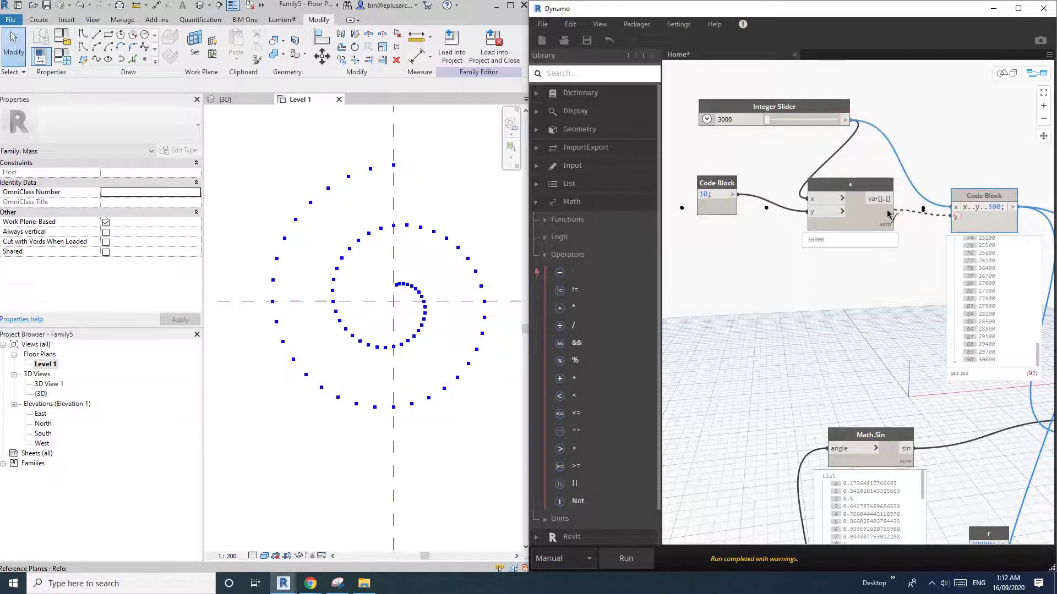
click(882, 199)
scroll(886, 209, down, 5)
scroll(808, 175, up, 4)
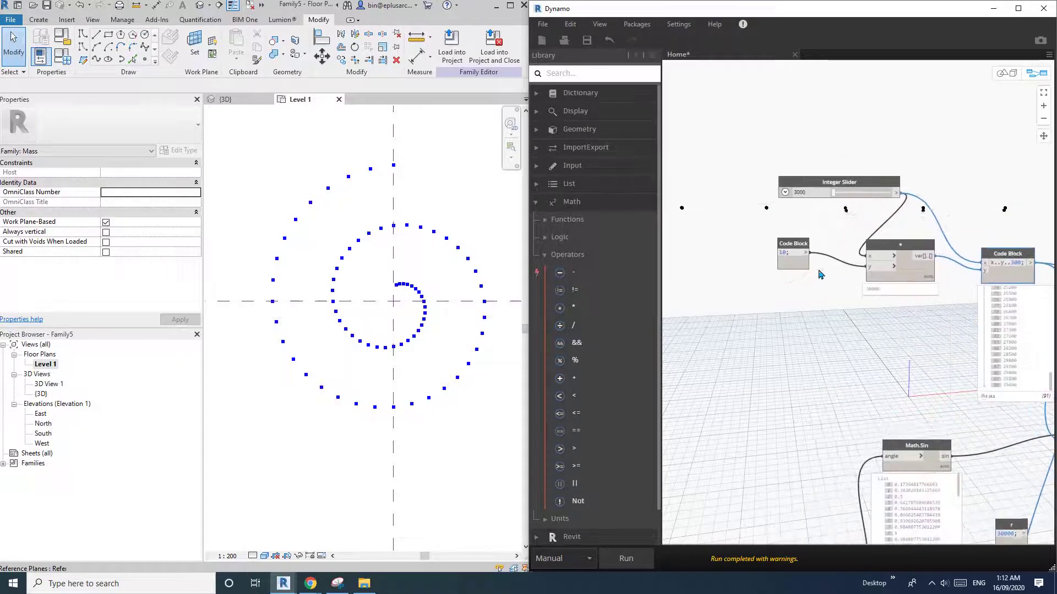
Switch the graph's run mode to Automatic and set the radius Integer Slider to 8000.
drag(808, 175, 830, 174)
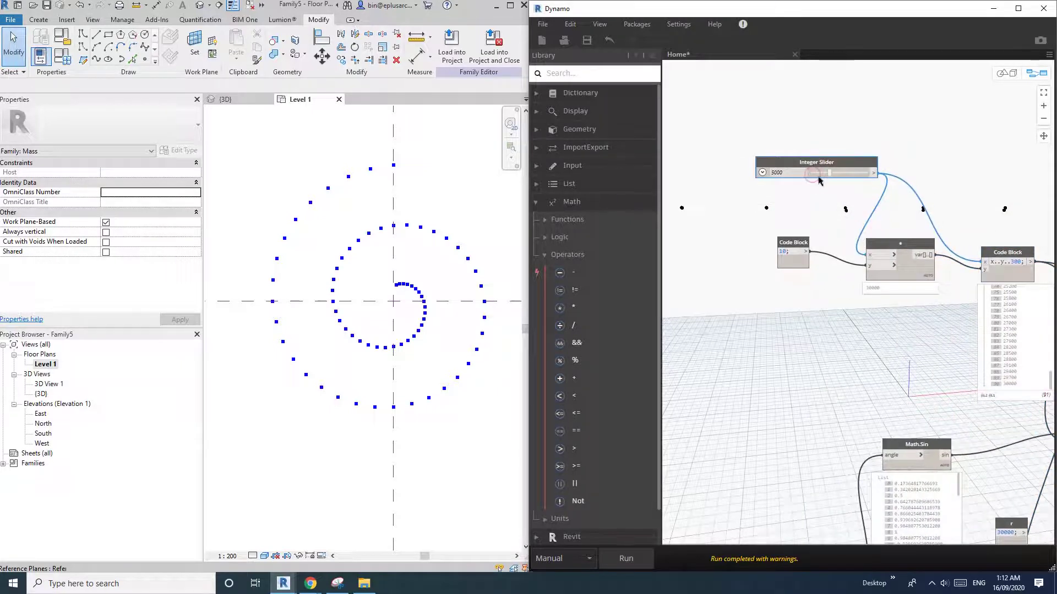
click(577, 560)
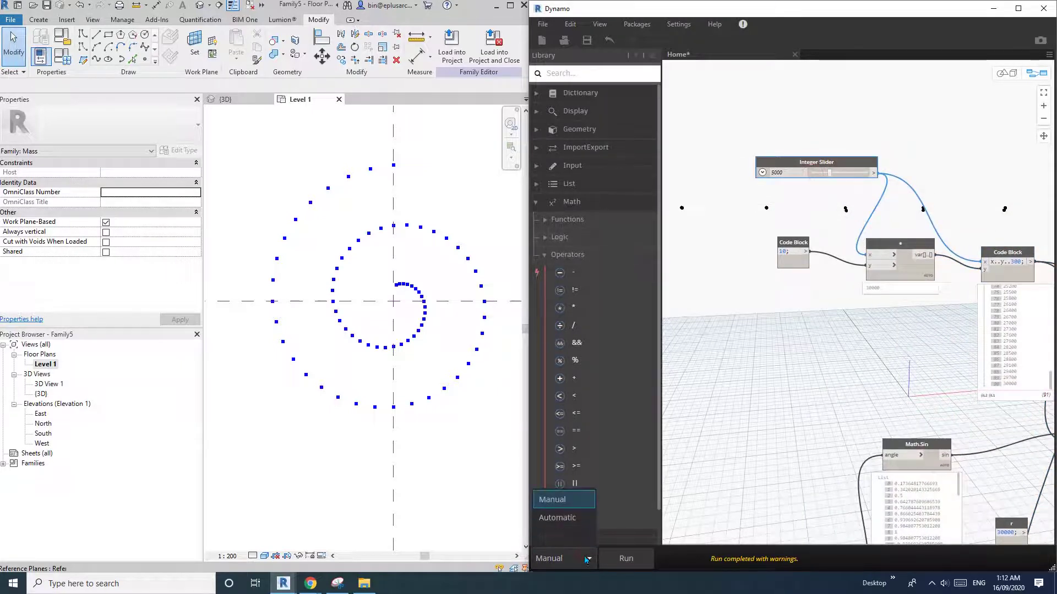
click(573, 516)
drag(790, 168, 894, 175)
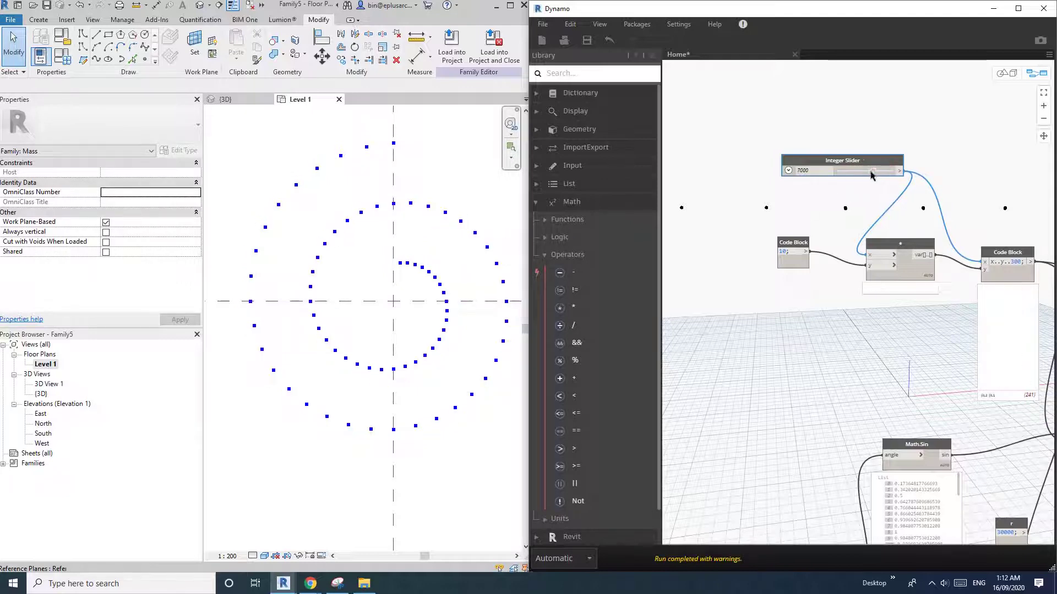
mouse_move(874, 171)
mouse_down()
mouse_move(855, 173)
mouse_move(881, 175)
mouse_up()
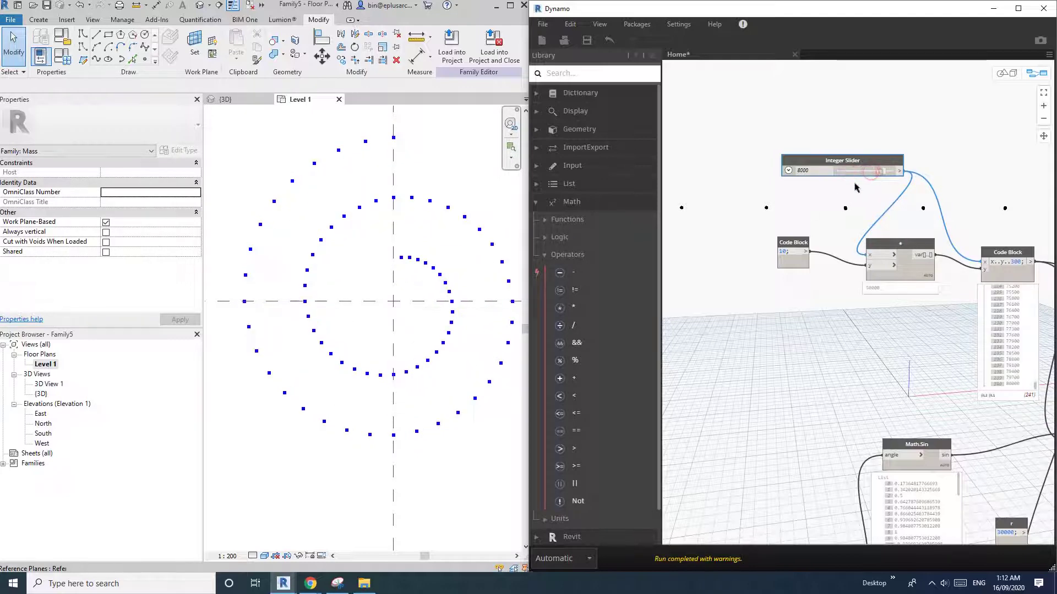
Duplicate the Integer Slider and place the copy beside the angle range code block.
scroll(777, 264, down, 6)
scroll(817, 380, up, 2)
scroll(828, 357, up, 5)
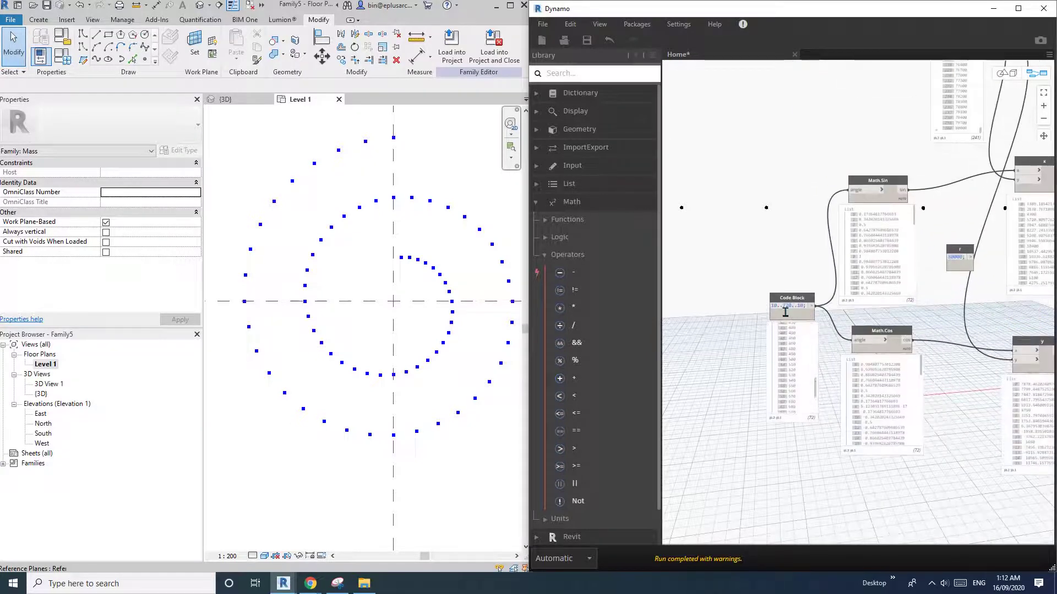
scroll(776, 341, down, 5)
scroll(776, 353, up, 2)
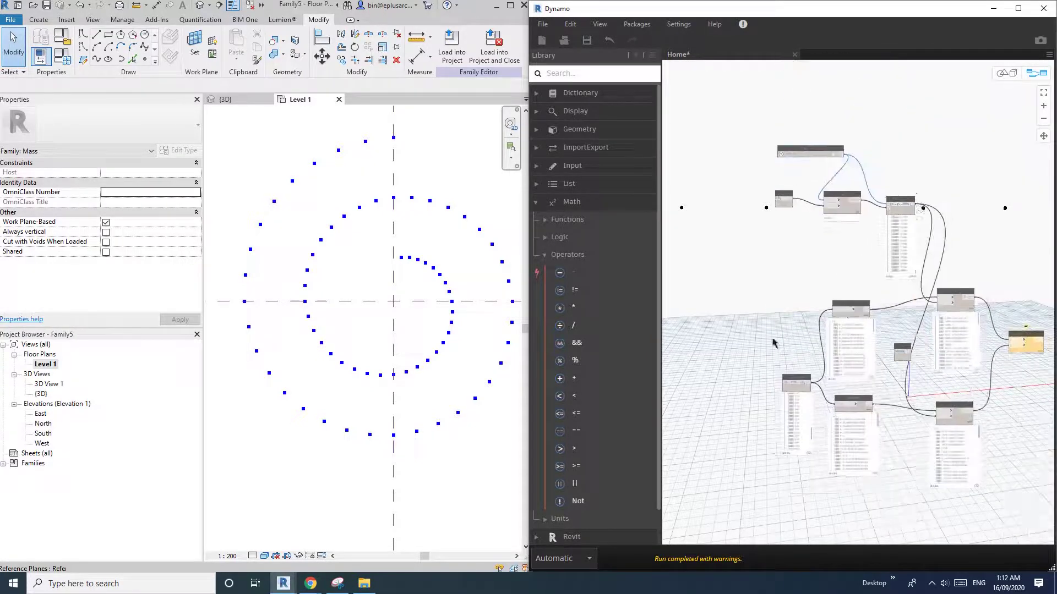
drag(807, 149, 778, 163)
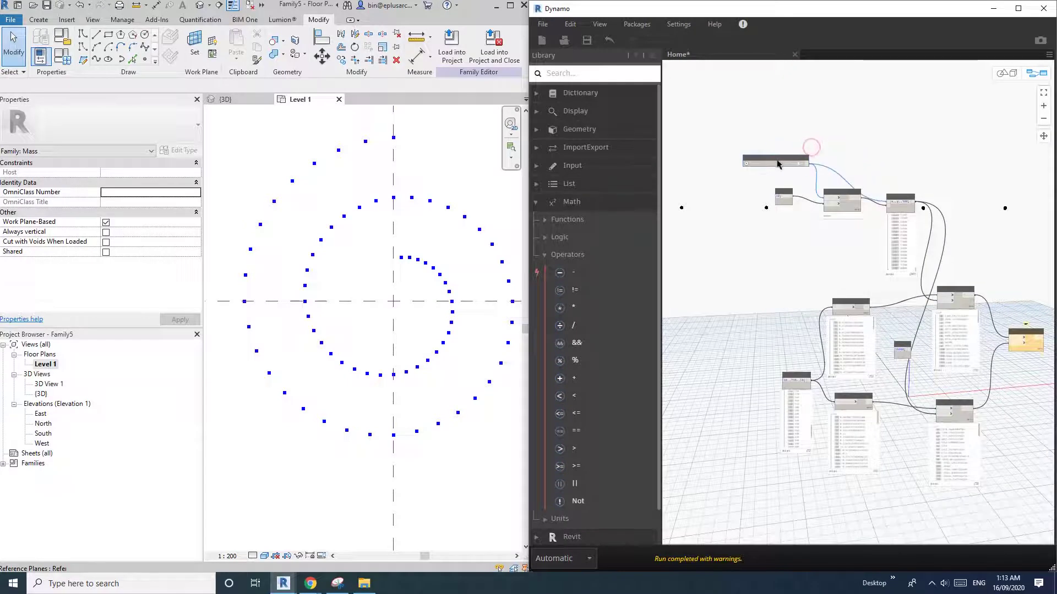
key(ctrl+v)
drag(843, 164, 749, 355)
scroll(751, 359, up, 4)
Set the copied Integer Slider's minimum to 180, maximum to 720 and step to 10, collapsing its range settings when done.
click(712, 336)
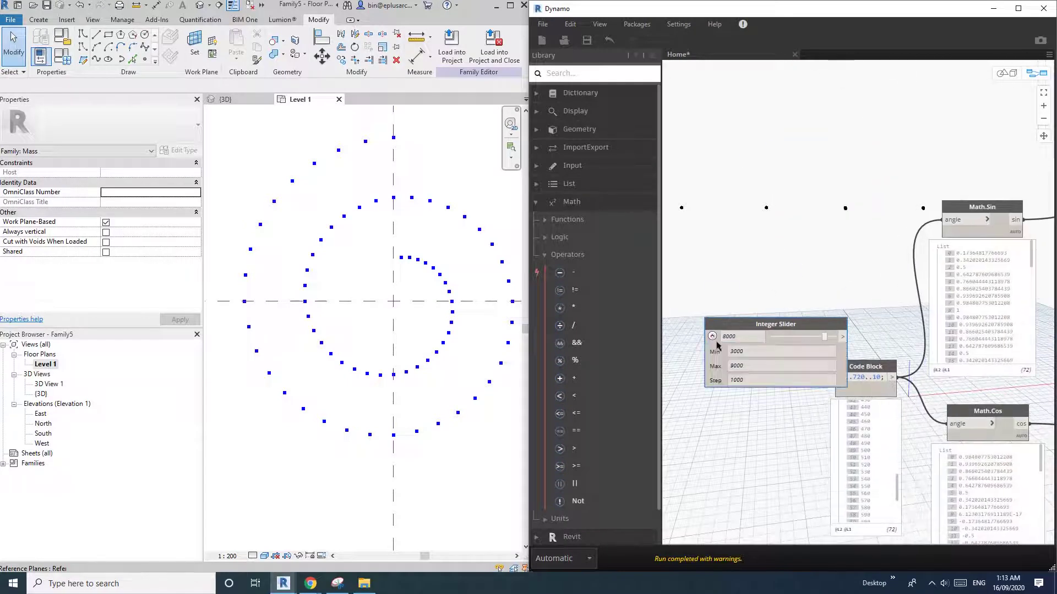
drag(779, 329, 756, 329)
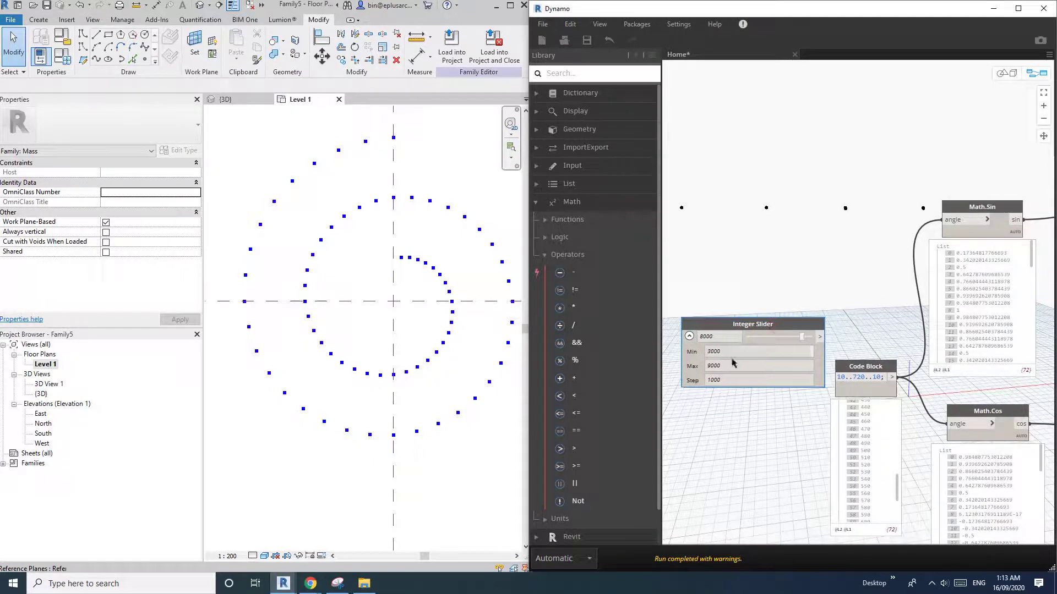
double_click(710, 352)
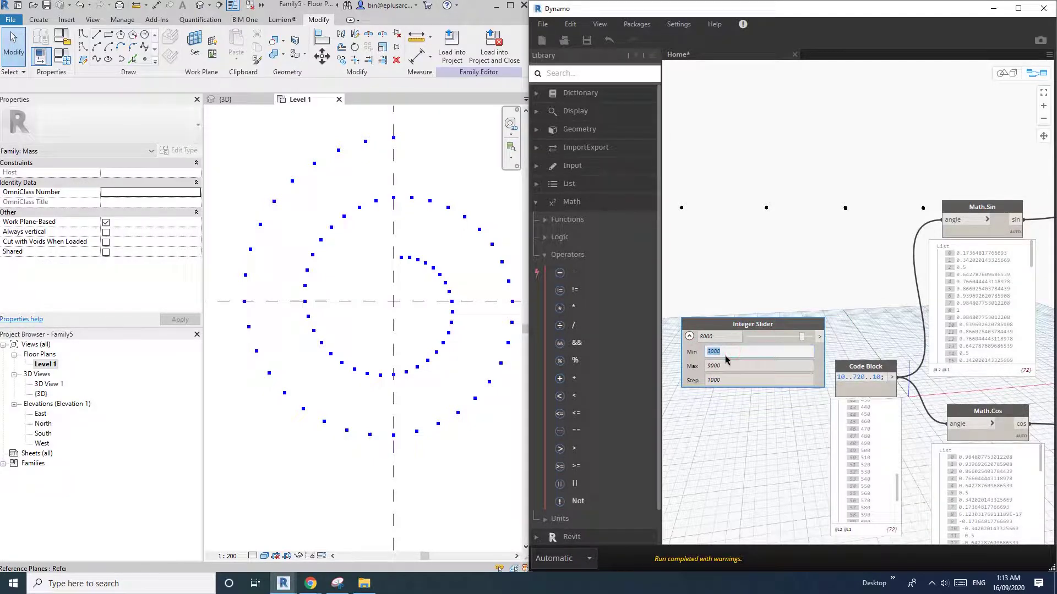
text(180)
double_click(731, 365)
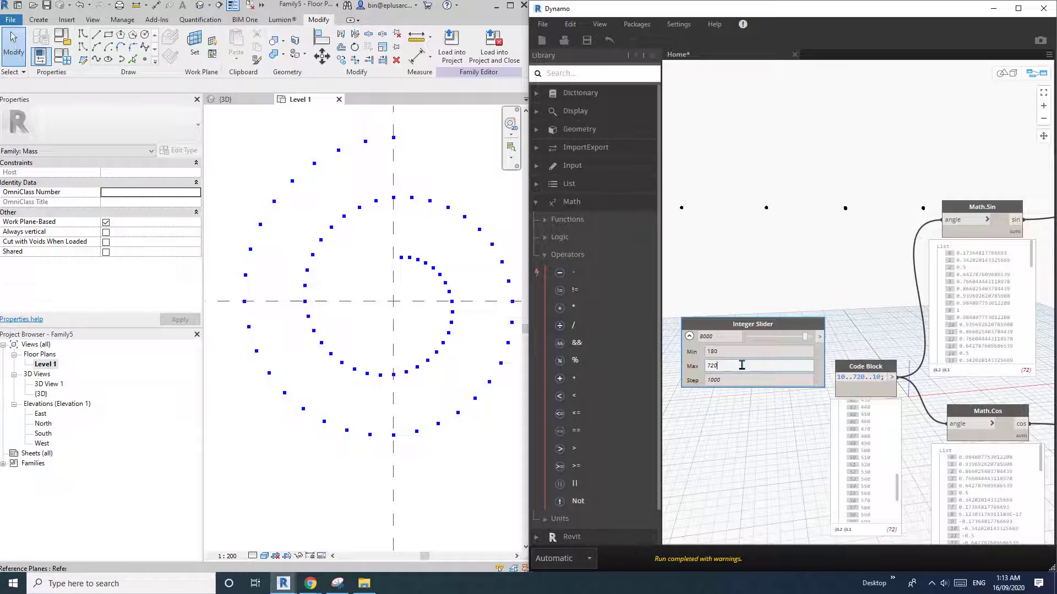
double_click(732, 380)
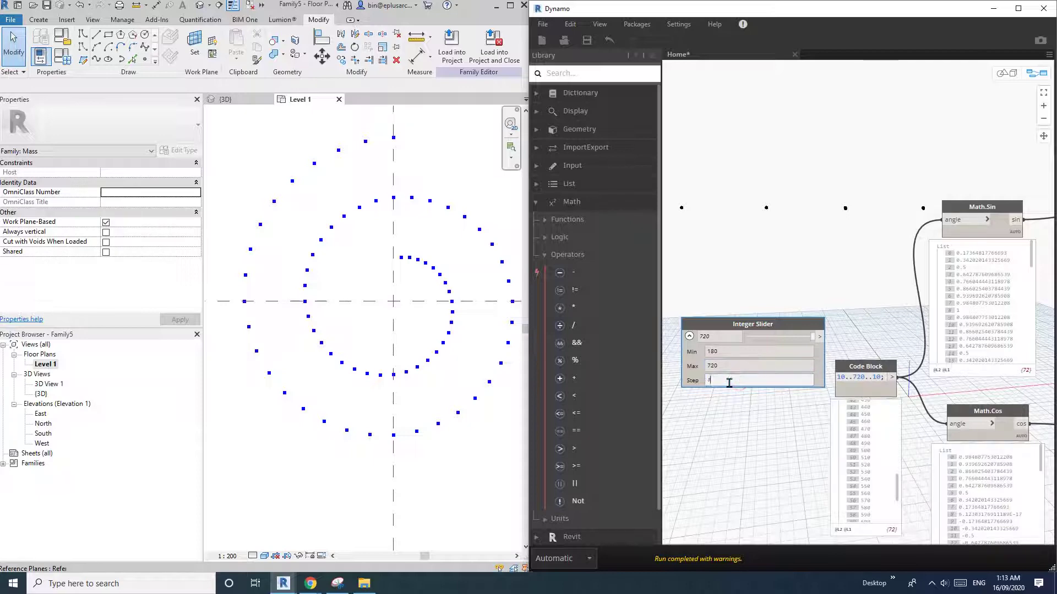
text(10)
click(689, 336)
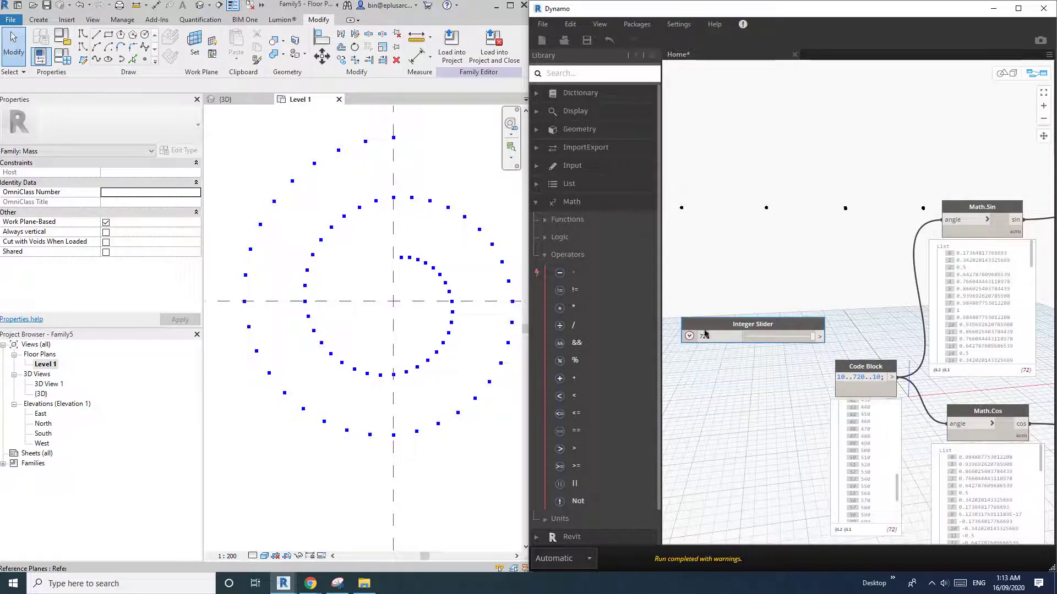
Try the copied slider at its 180 minimum, set it to 720 and nudge it closer to the angle range code block.
click(781, 337)
click(743, 338)
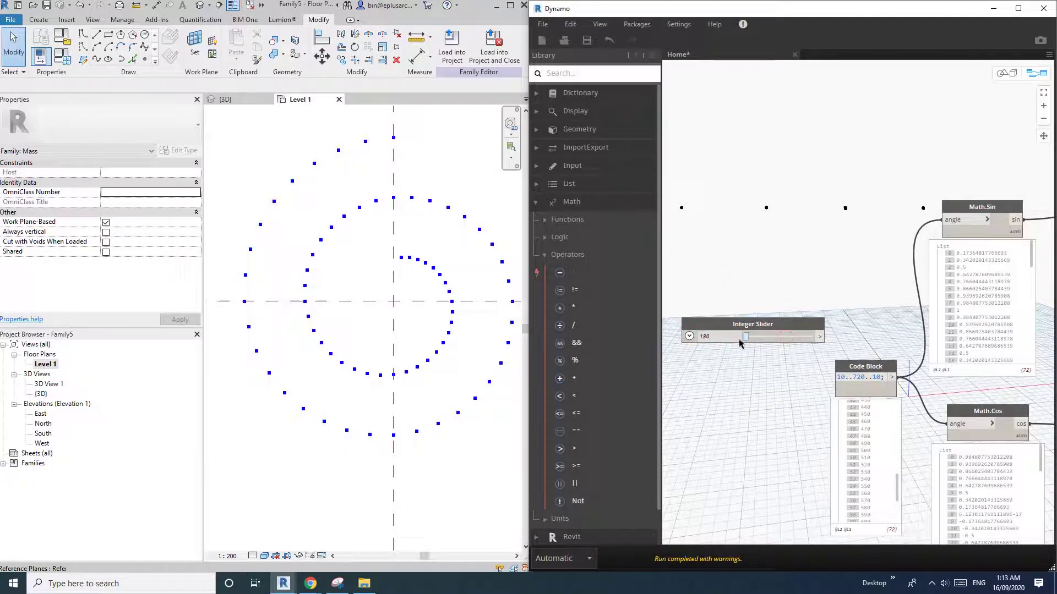
drag(740, 343, 816, 337)
drag(758, 329, 756, 339)
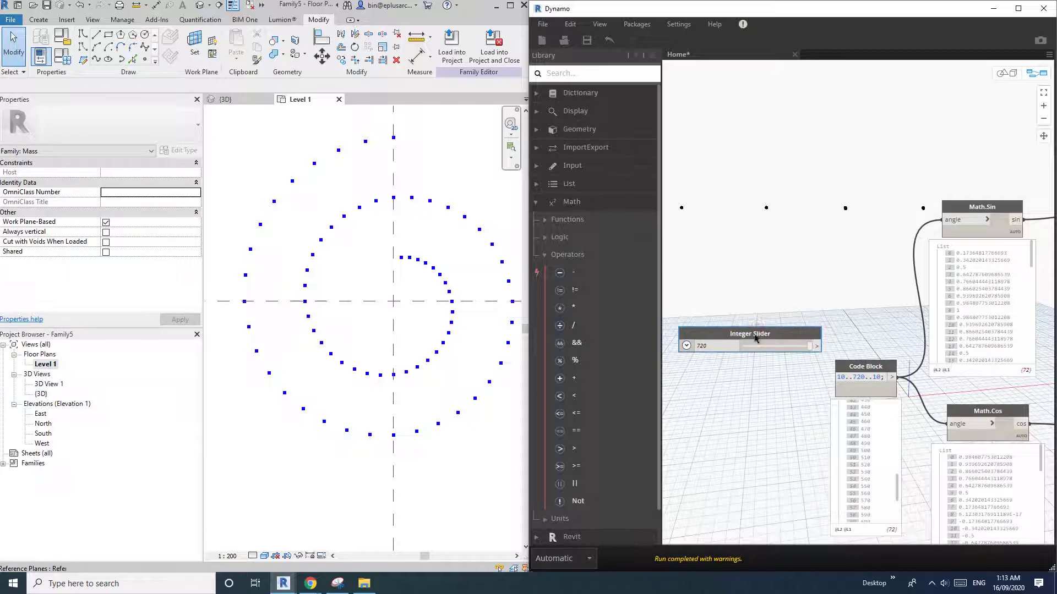
Change the angle range code block to 10..x..10;, wire the copied slider into x, and test the slider at 180 and 720.
text(x)
click(853, 301)
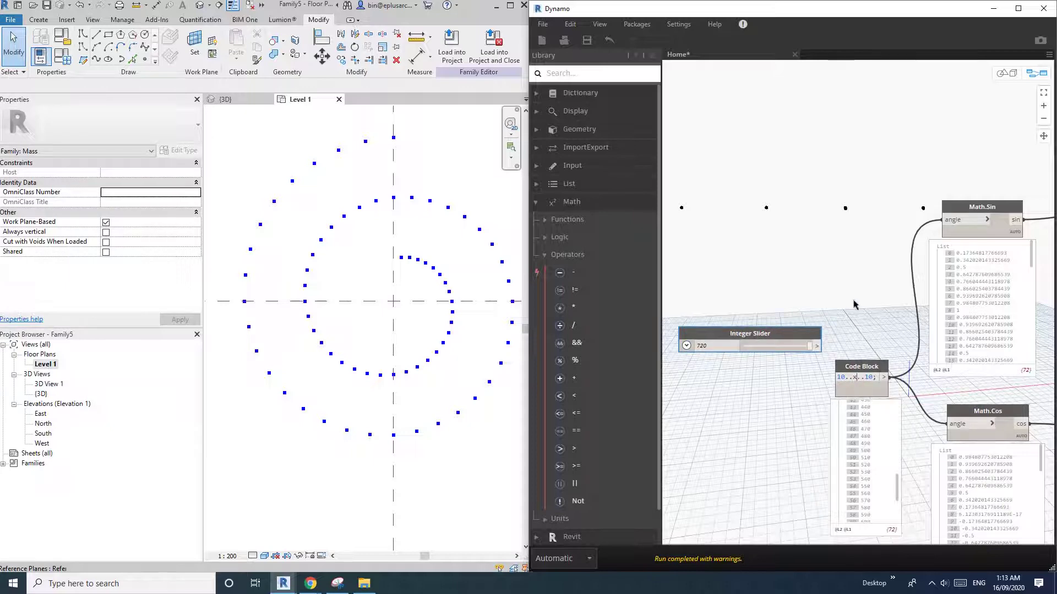
drag(840, 378, 767, 345)
scroll(800, 384, down, 1)
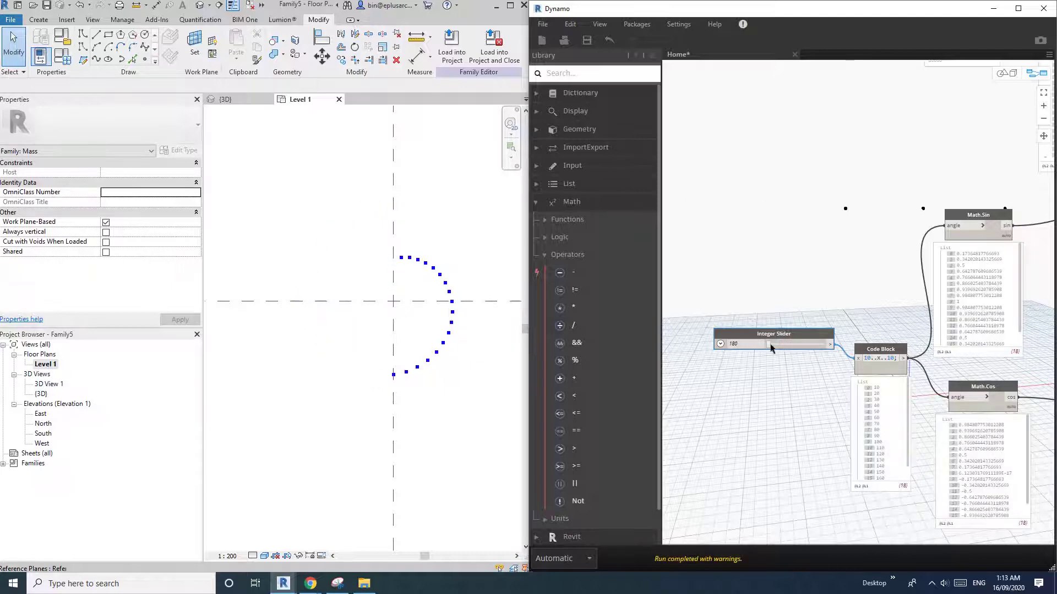
drag(771, 347, 825, 347)
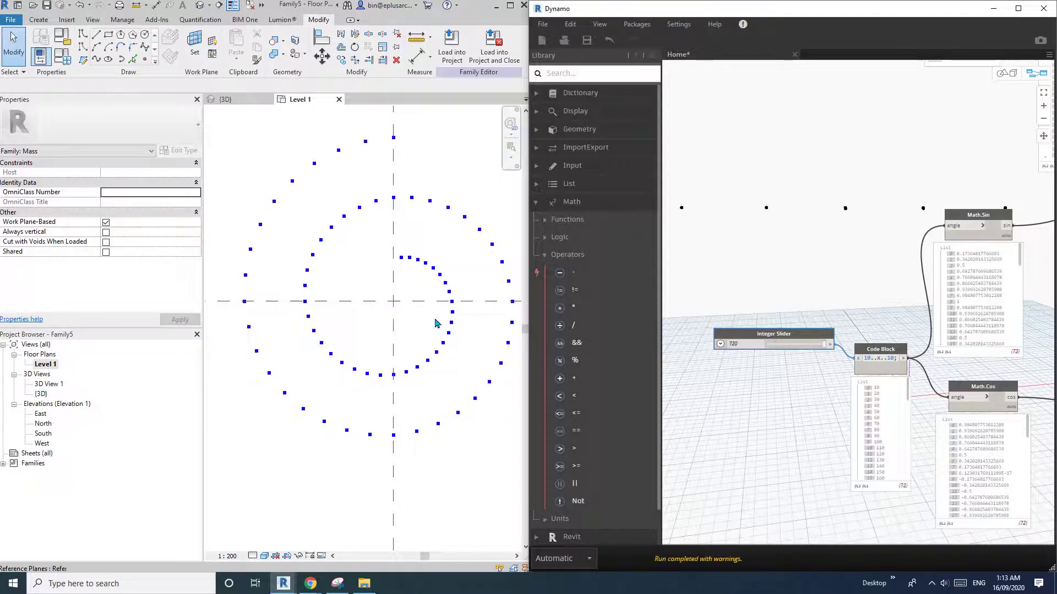
Set the radius Integer Slider to 9000.
scroll(406, 307, down, 4)
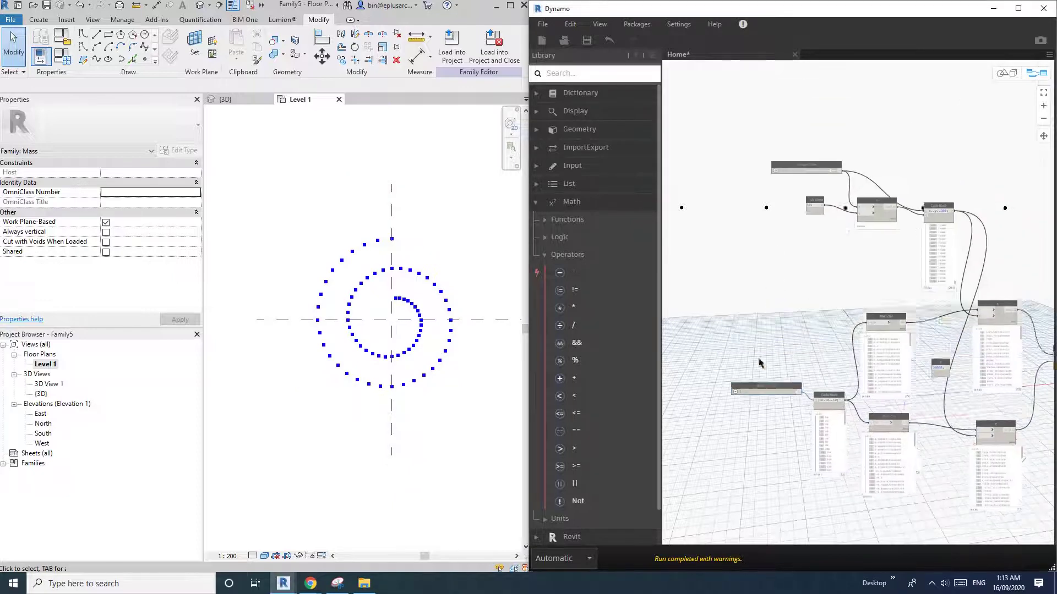
scroll(801, 204, up, 5)
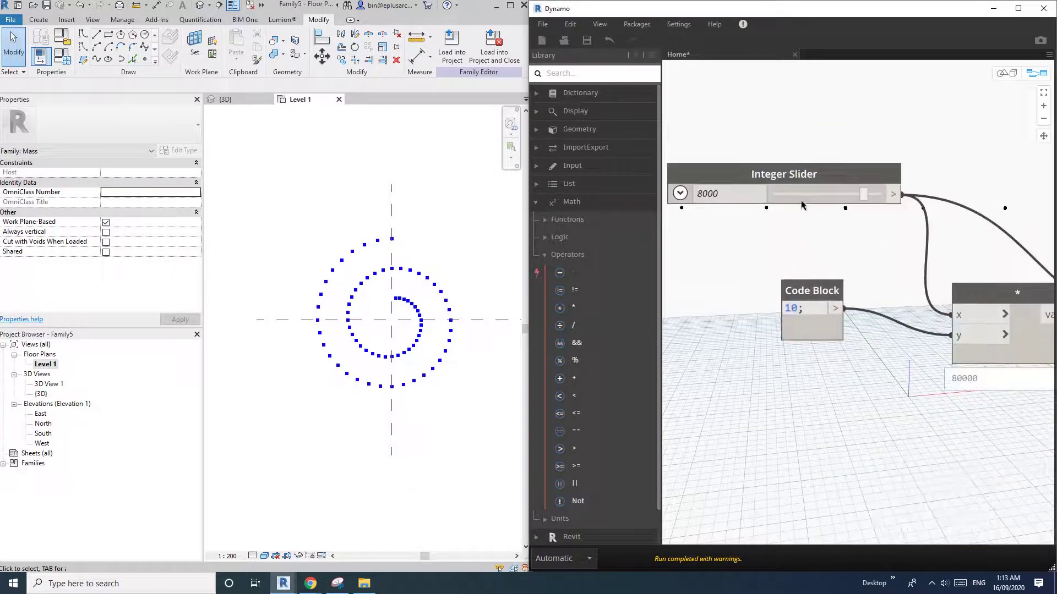
scroll(859, 204, down, 2)
drag(862, 198, 895, 196)
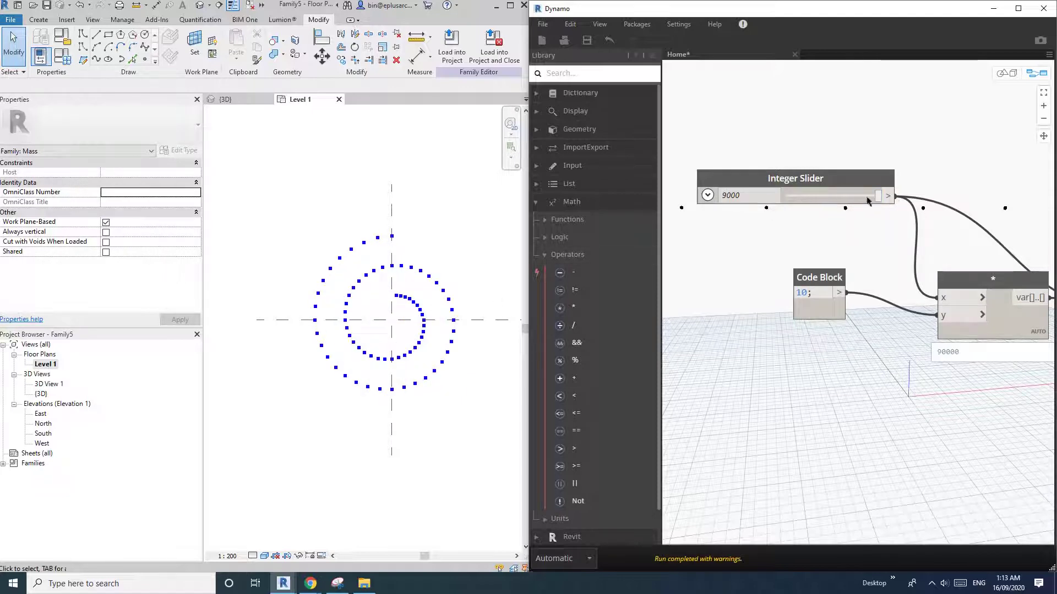
Reduce the radius Integer Slider to 7000 and check the updated point spiral.
click(868, 198)
click(815, 200)
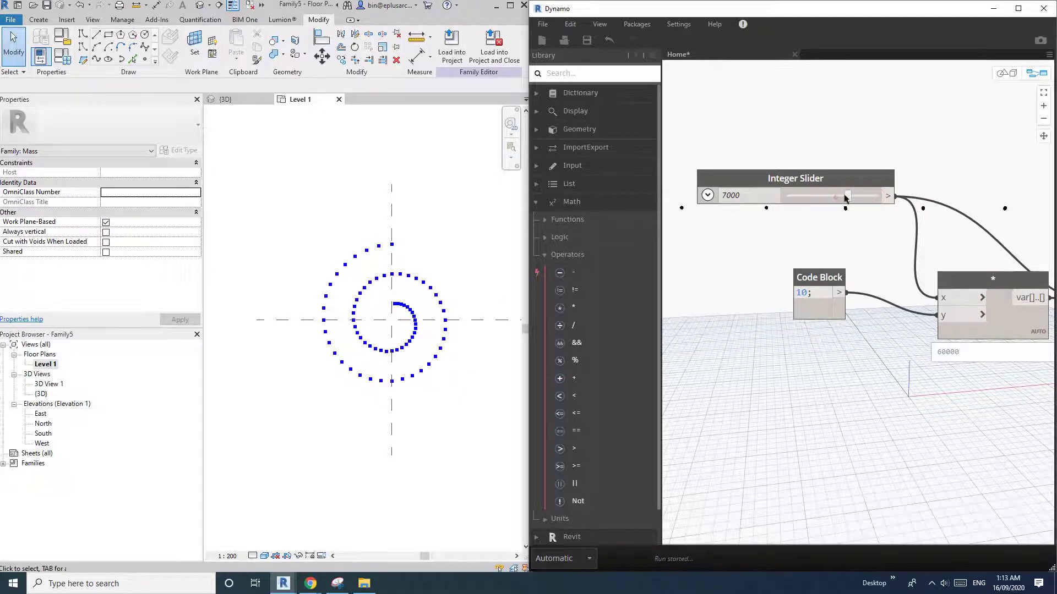
scroll(758, 361, down, 5)
middle_drag(767, 371, 751, 323)
scroll(402, 314, up, 2)
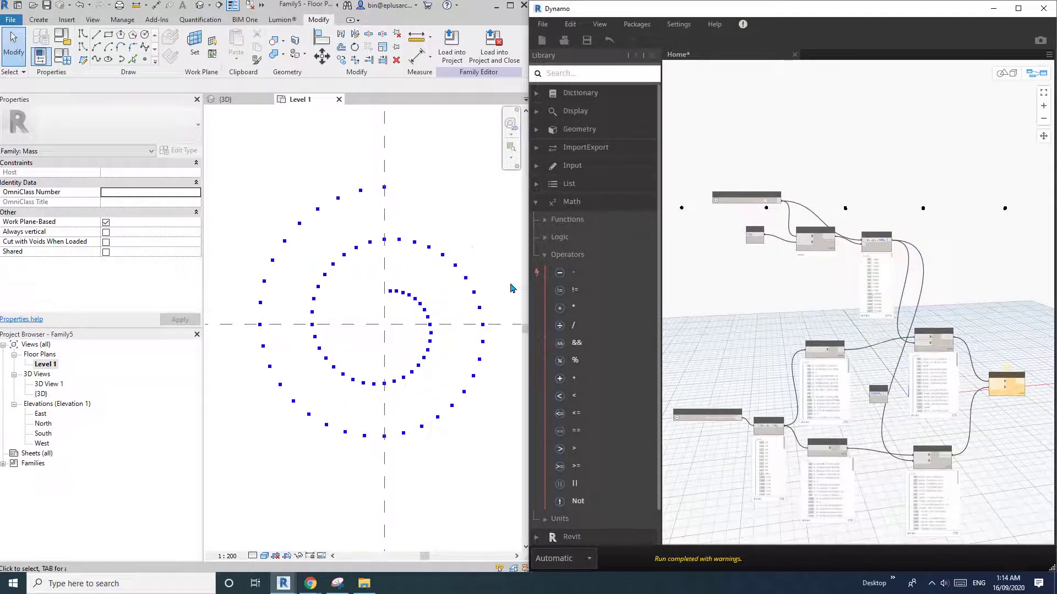
Add a NurbsCurve.ByPoints node beside Point.ByCoordinates and feed the Point output into its points input.
scroll(849, 349, up, 6)
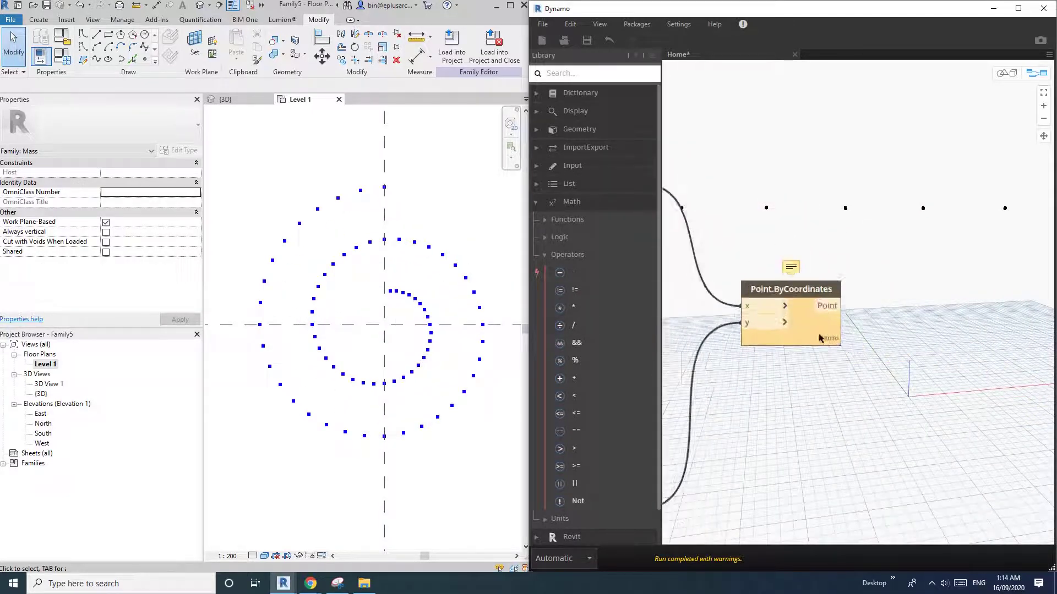
middle_drag(796, 332, 789, 342)
drag(773, 293, 795, 290)
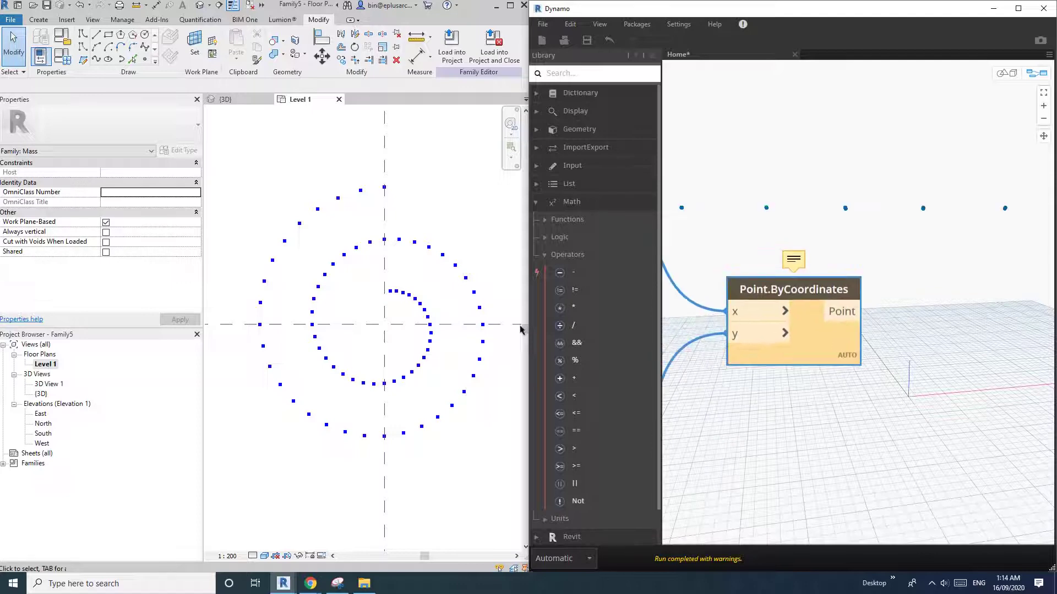
scroll(396, 342, down, 1)
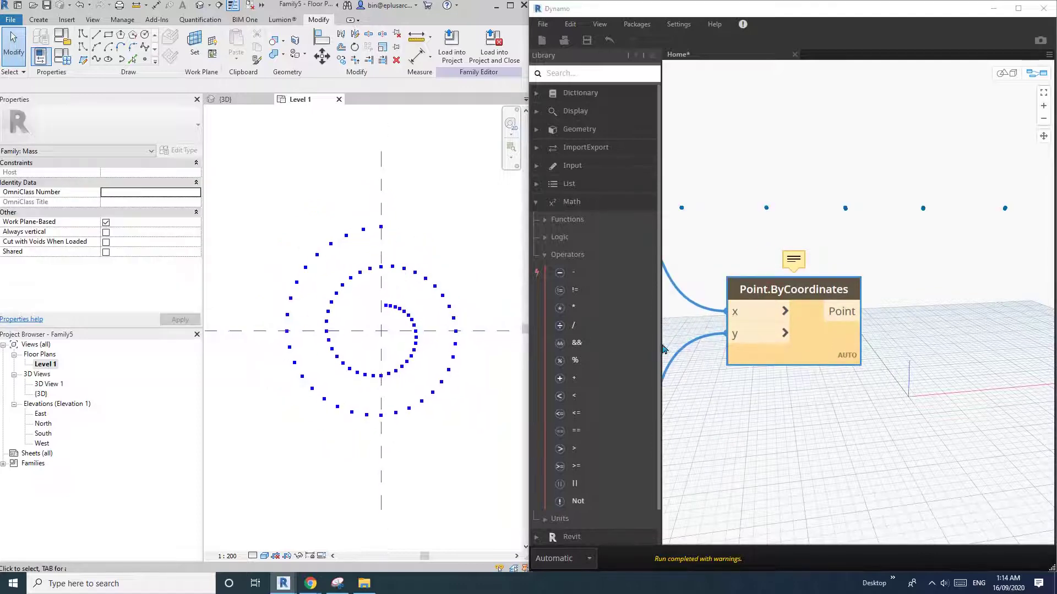
middle_drag(888, 329, 862, 333)
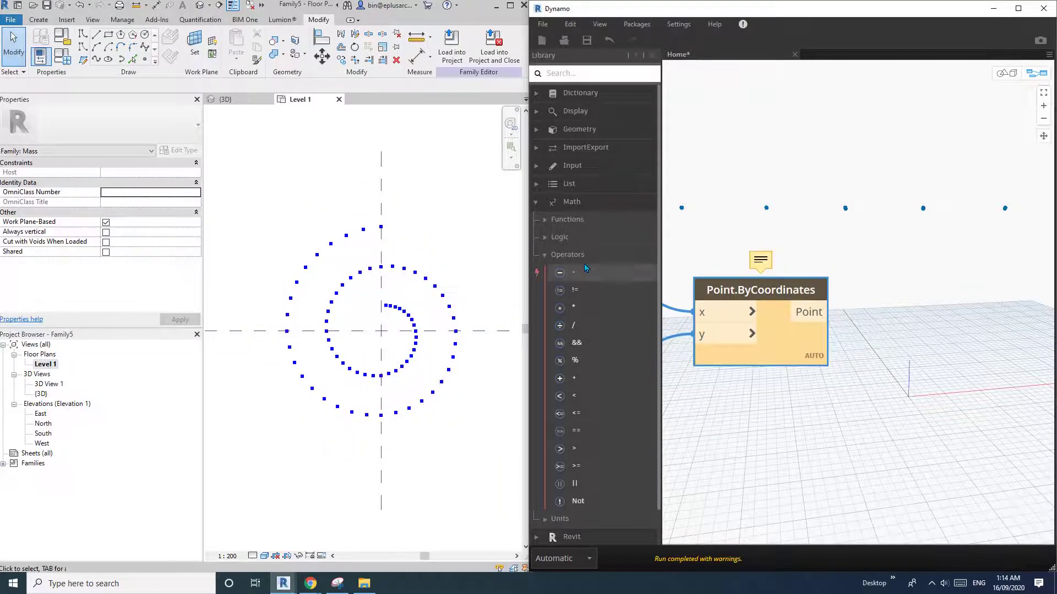
click(545, 201)
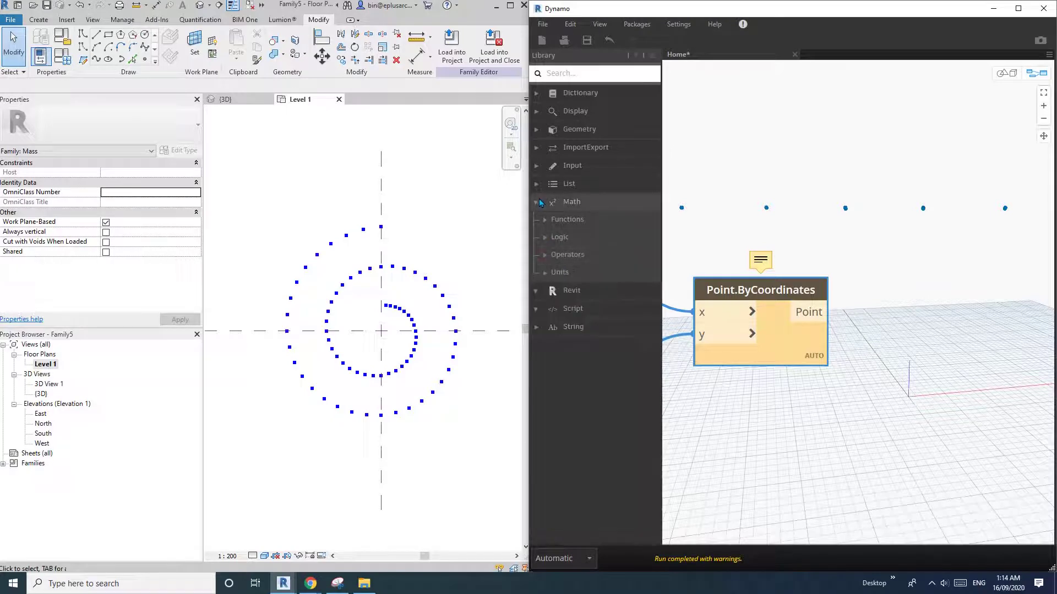
click(544, 129)
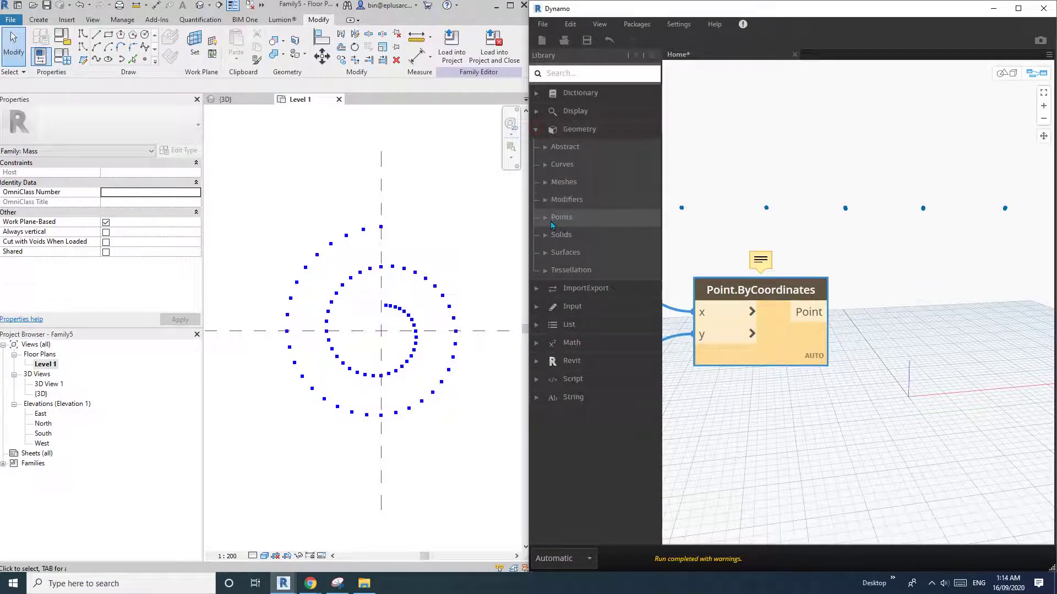
click(544, 164)
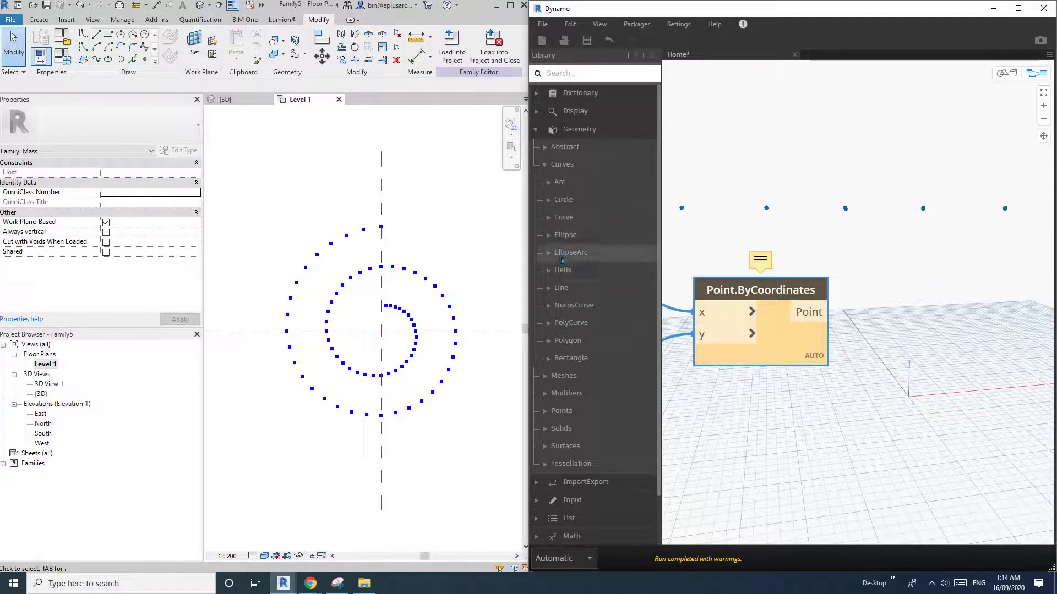
click(552, 306)
scroll(597, 411, down, 2)
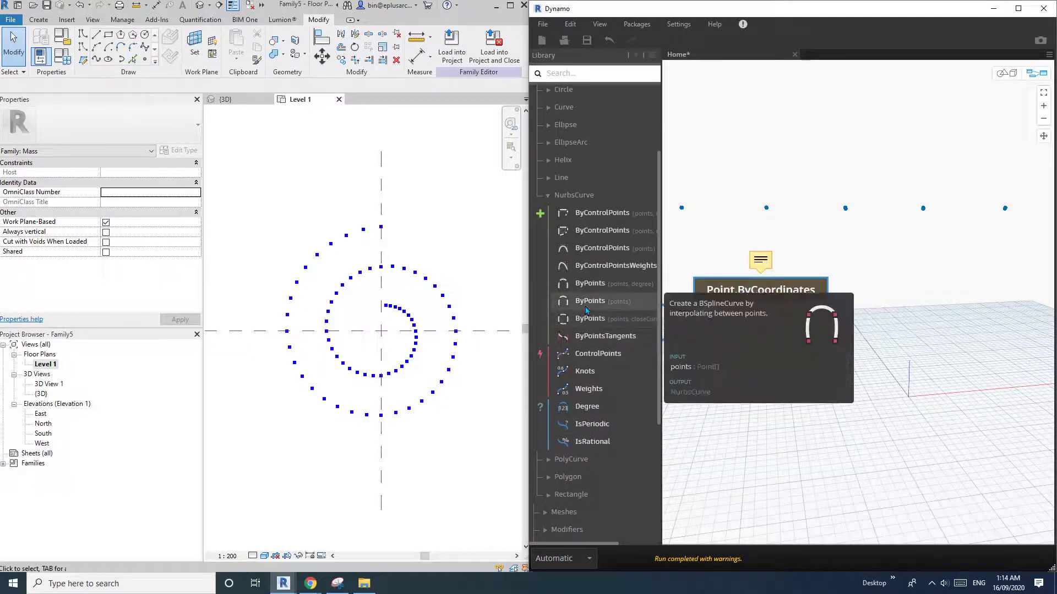
click(585, 307)
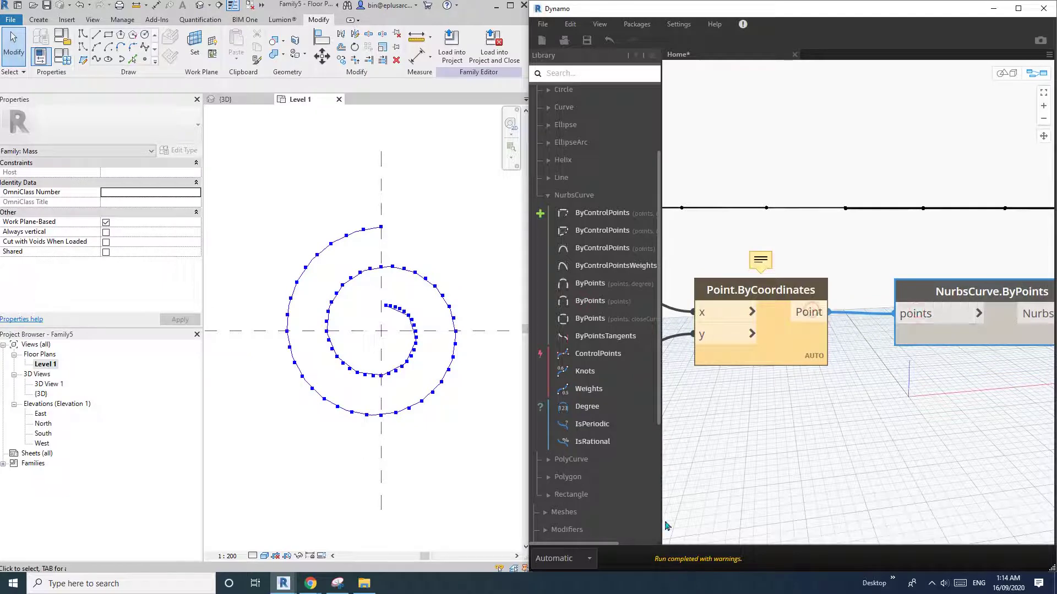
Switch the graph's run mode to Manual and check the spiral curve in the 3D geometry preview.
click(582, 564)
click(556, 515)
scroll(802, 439, down, 3)
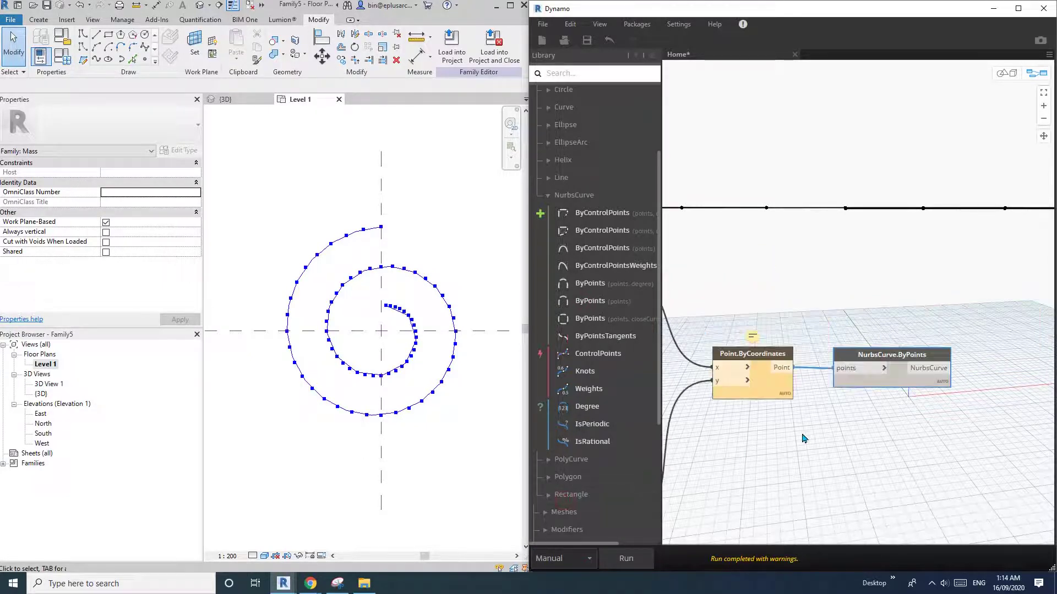
middle_drag(802, 438, 770, 431)
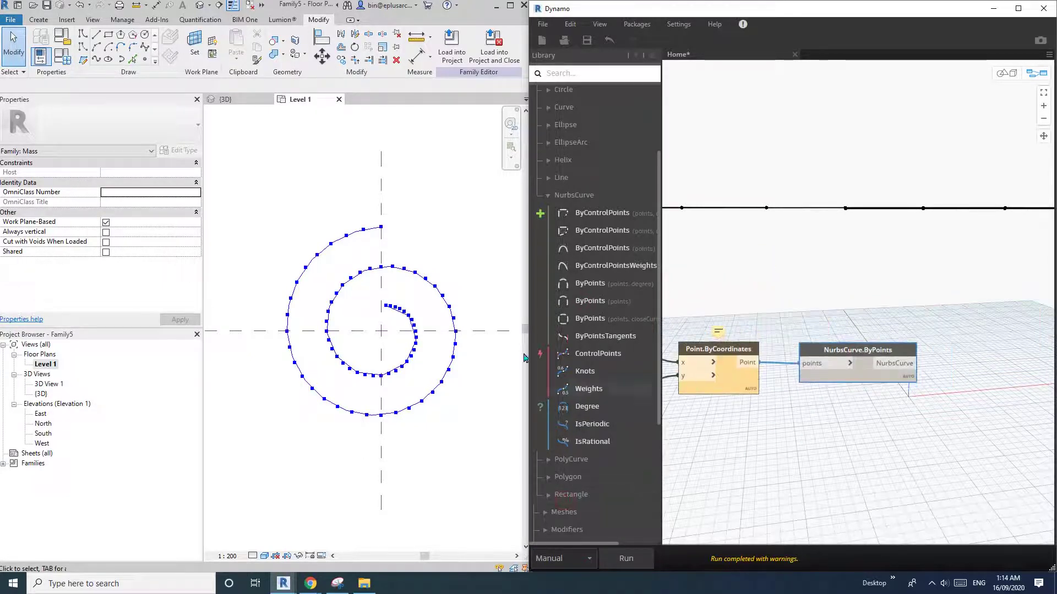
click(1005, 73)
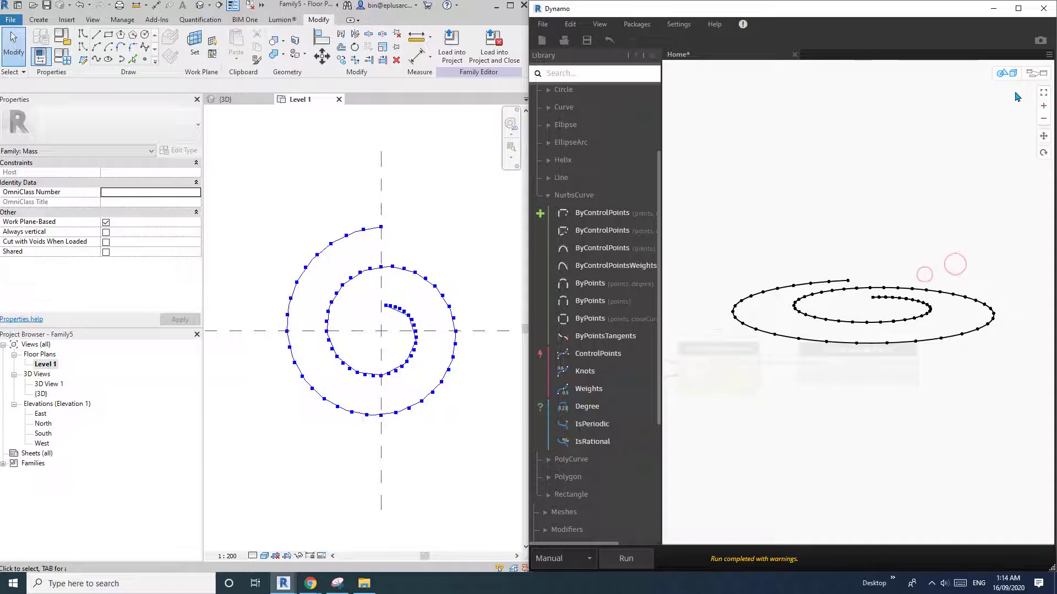
click(1036, 72)
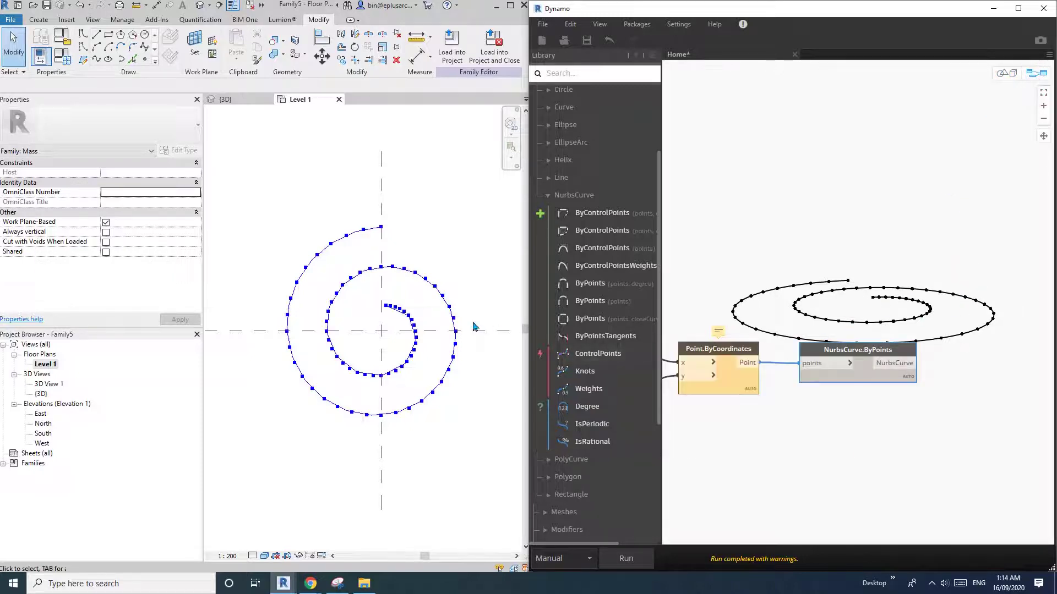
click(457, 256)
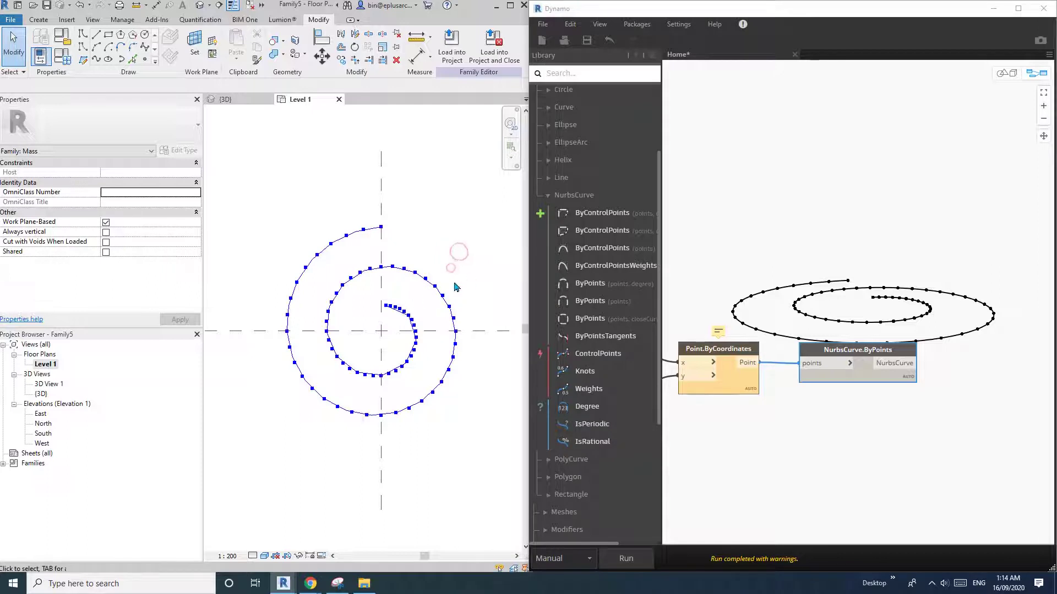
middle_drag(464, 311, 448, 314)
middle_drag(915, 412, 907, 412)
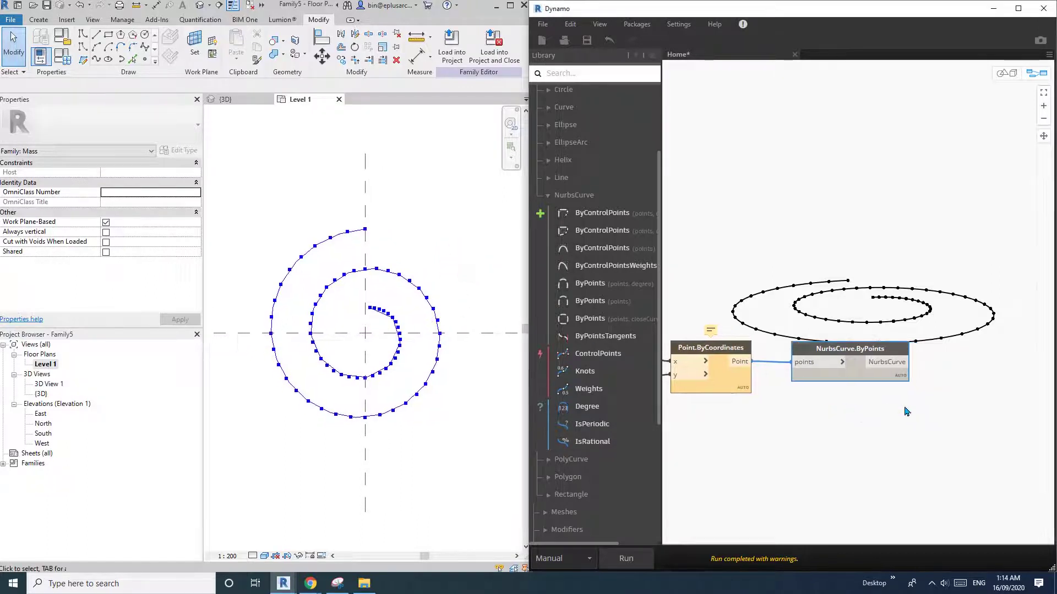
Add a ModelCurve.ByCurve node, wire the NurbsCurve output into its curve input, and run the graph.
right_click(877, 243)
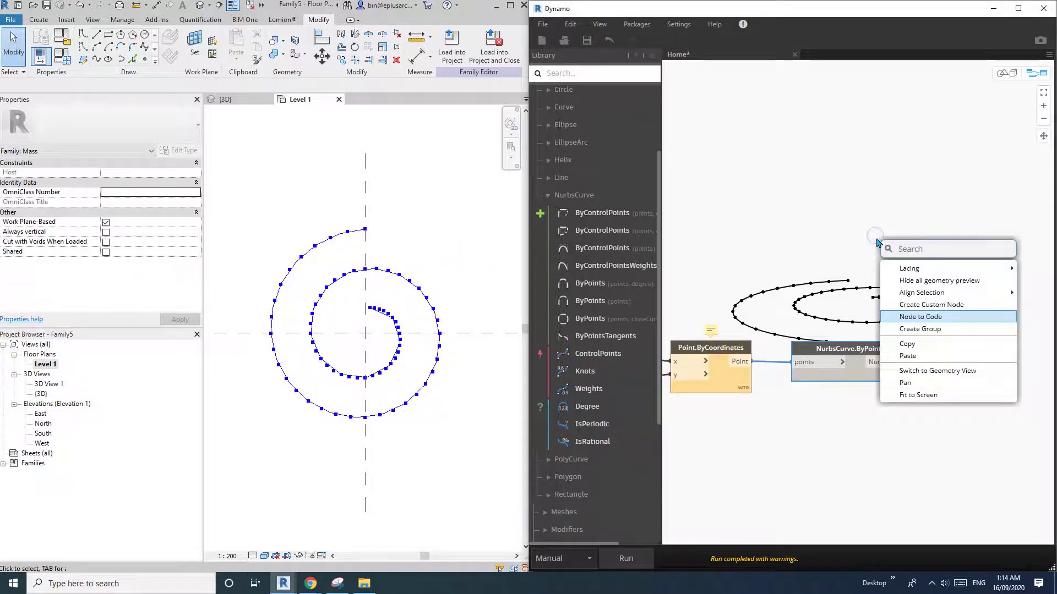
text(mode)
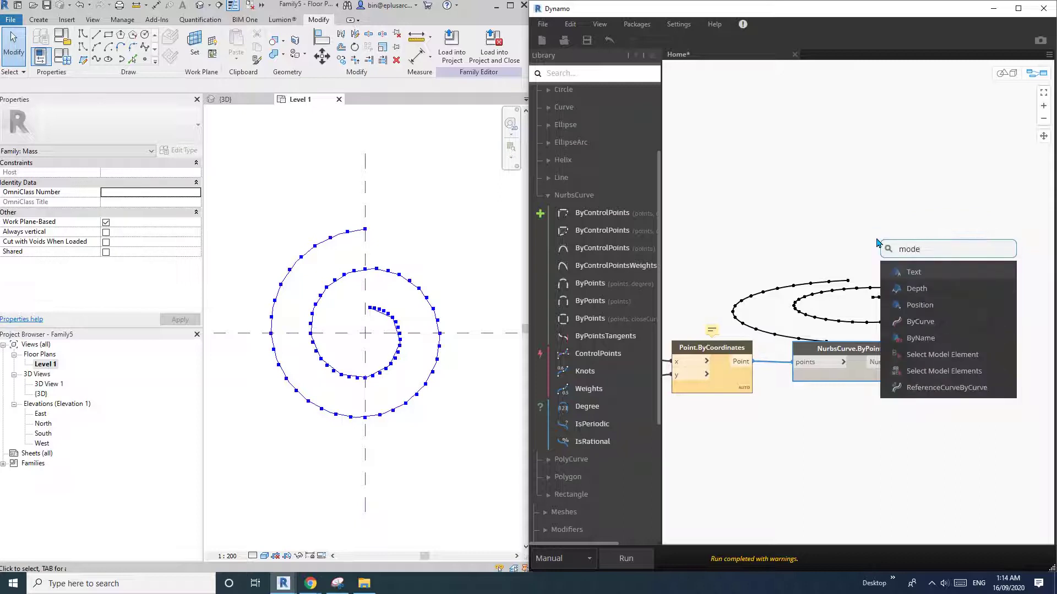
text(lcur)
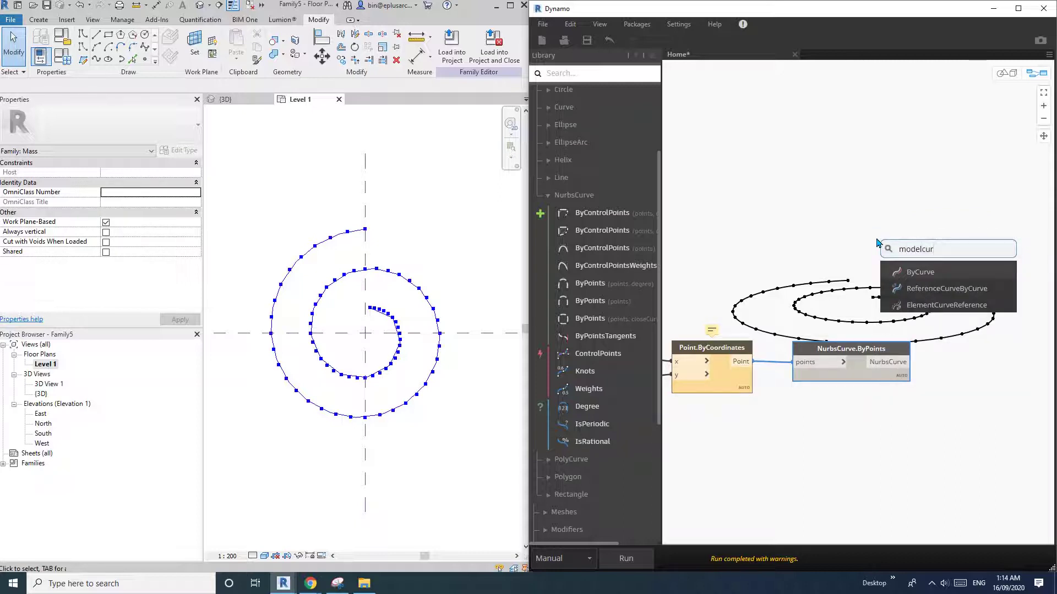
click(928, 271)
drag(965, 278, 979, 336)
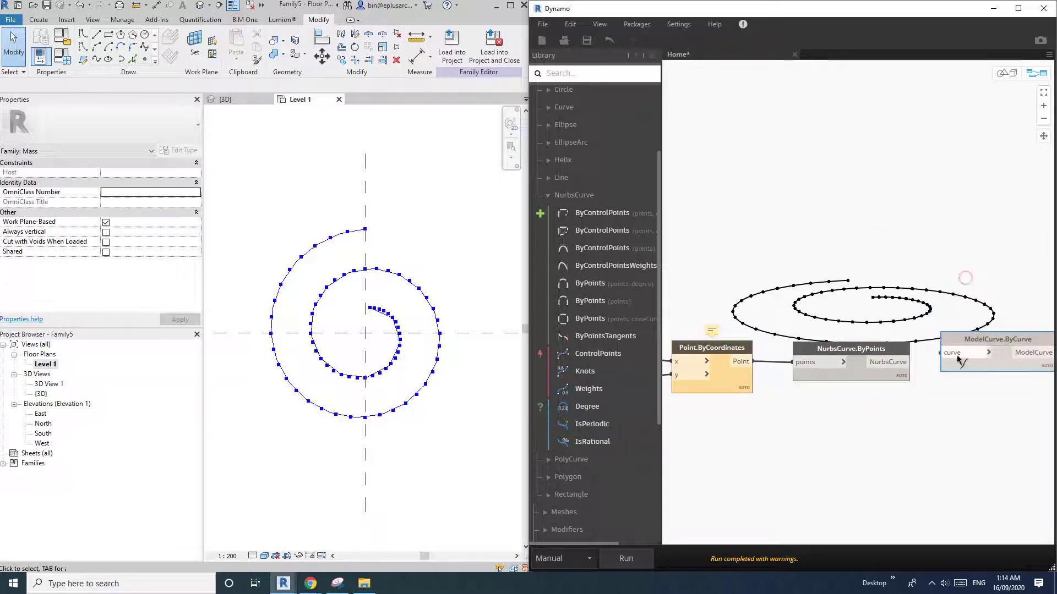
click(956, 355)
click(897, 363)
click(625, 558)
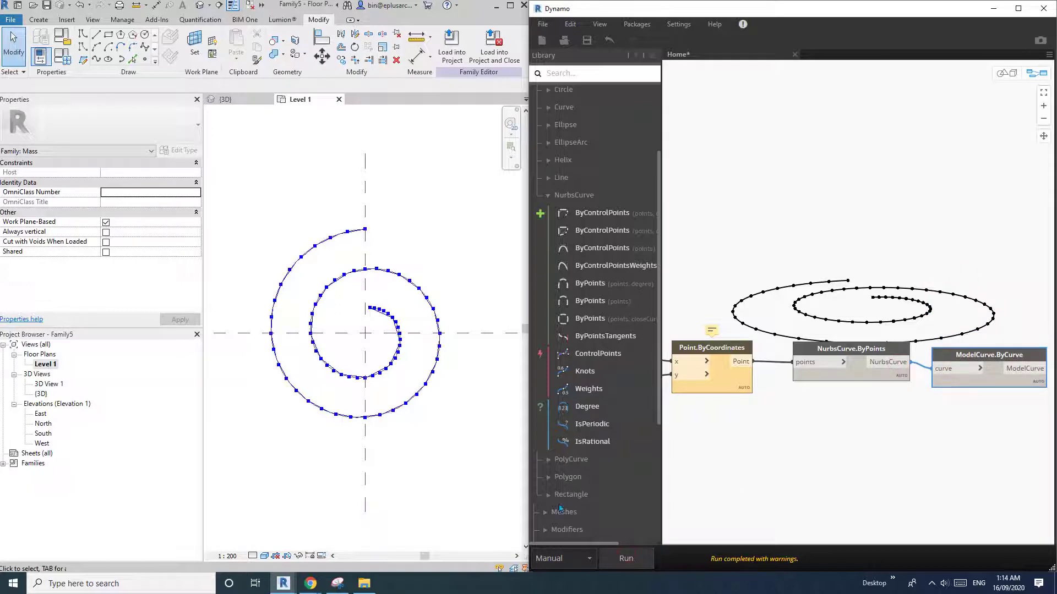
Select the new spiral model line in Revit and inspect it in the default 3D view.
click(424, 295)
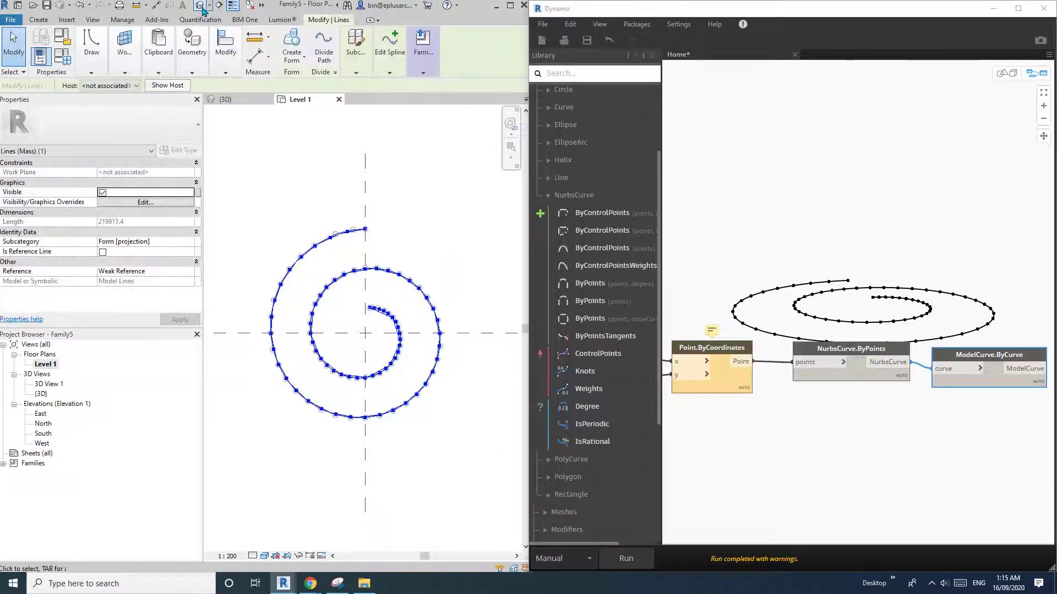
click(202, 7)
middle_drag(418, 318, 354, 283)
scroll(482, 355, up, 3)
shift+middle_drag(479, 349, 471, 330)
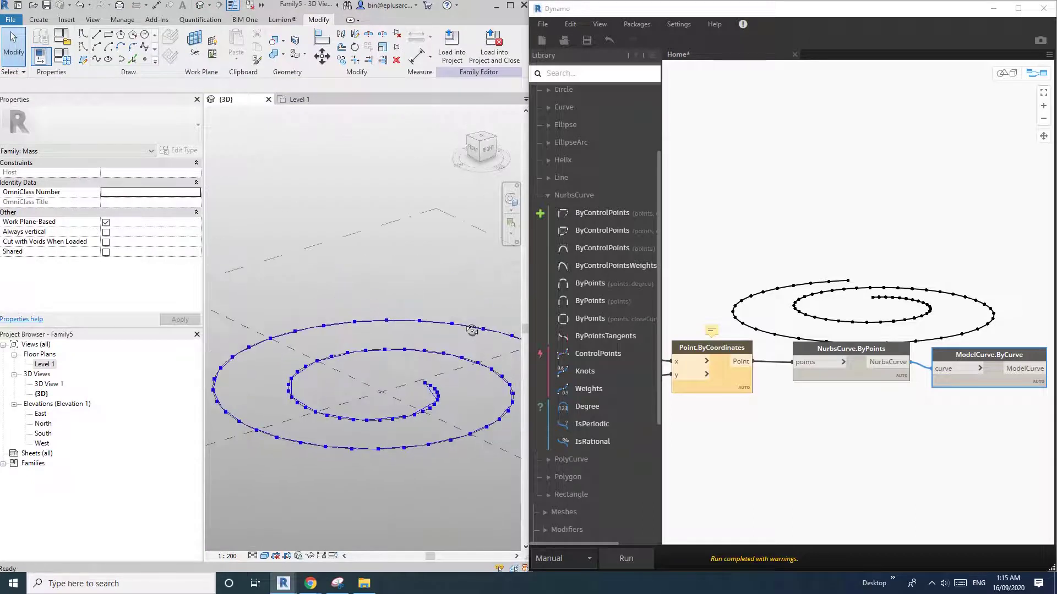
Convert the spiral model line into a reference line and deselect it.
click(467, 329)
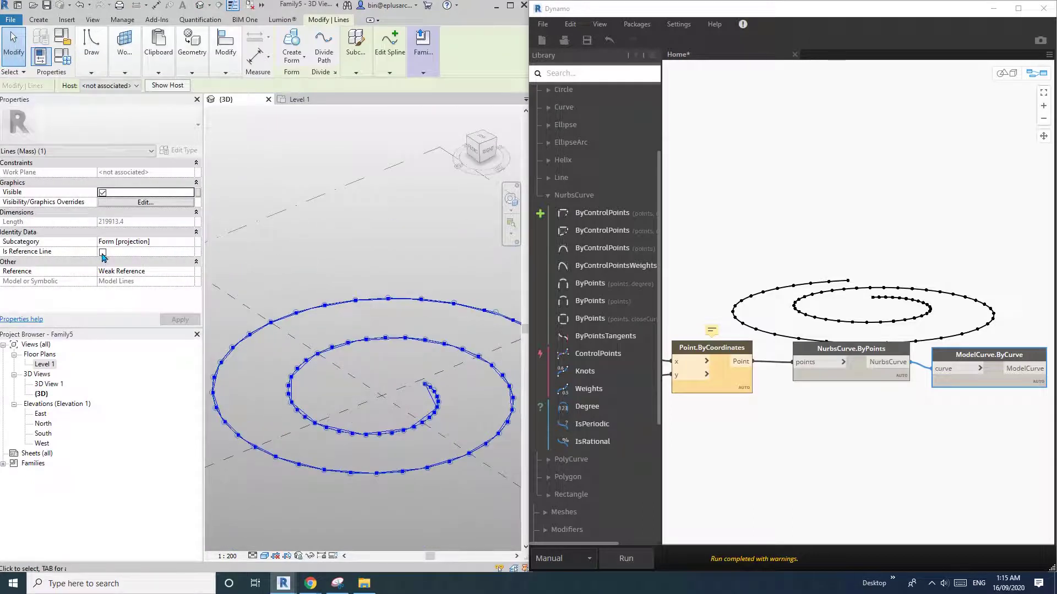
click(103, 252)
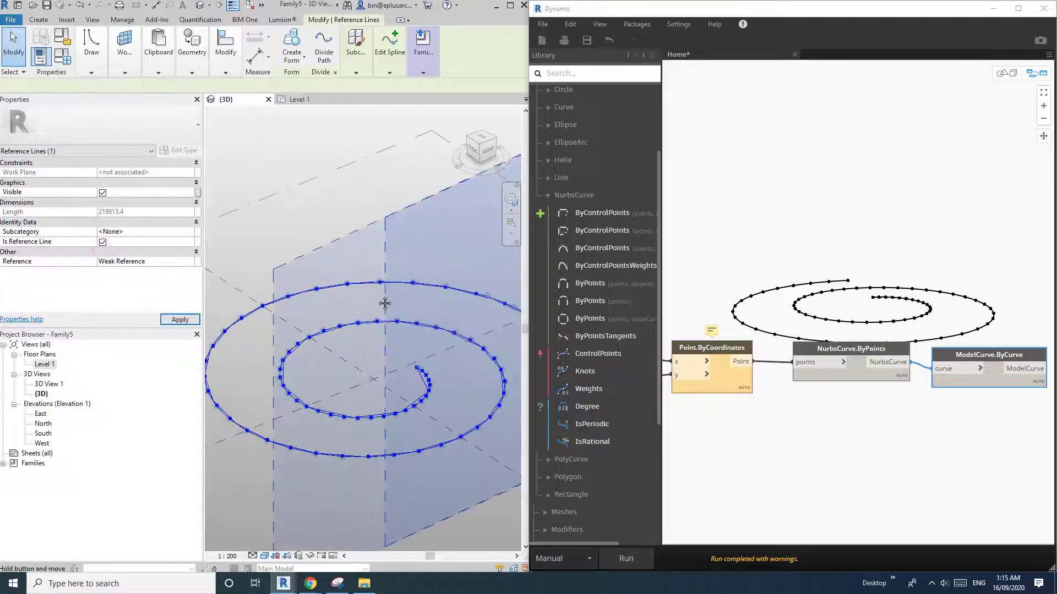
scroll(448, 393, down, 2)
key(Escape)
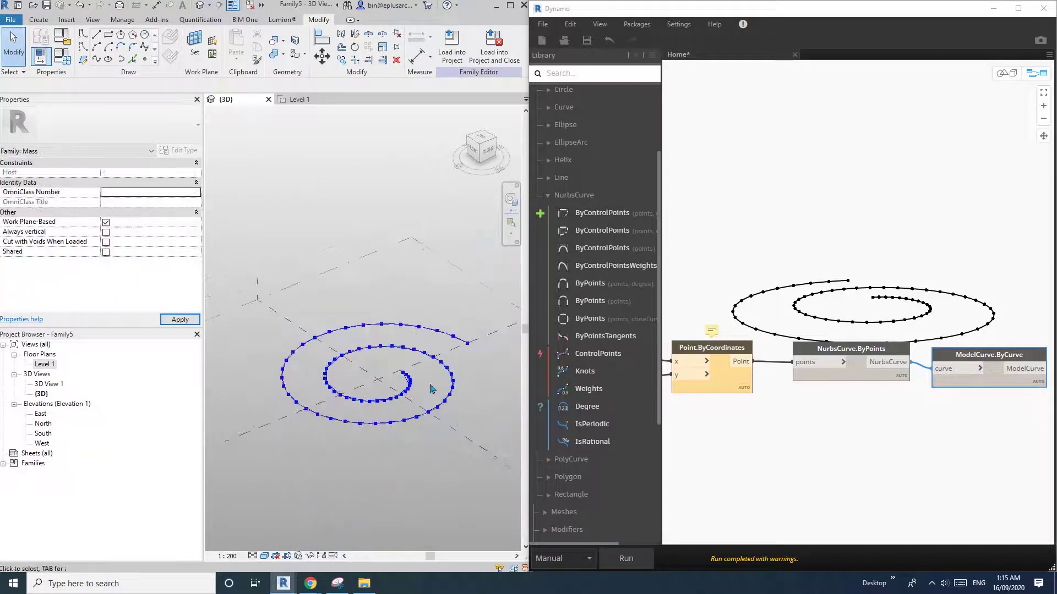
Place a reference point on the spiral reference line near its outer end, using Draw on Face.
shift+middle_drag(433, 389, 386, 425)
scroll(387, 424, down, 2)
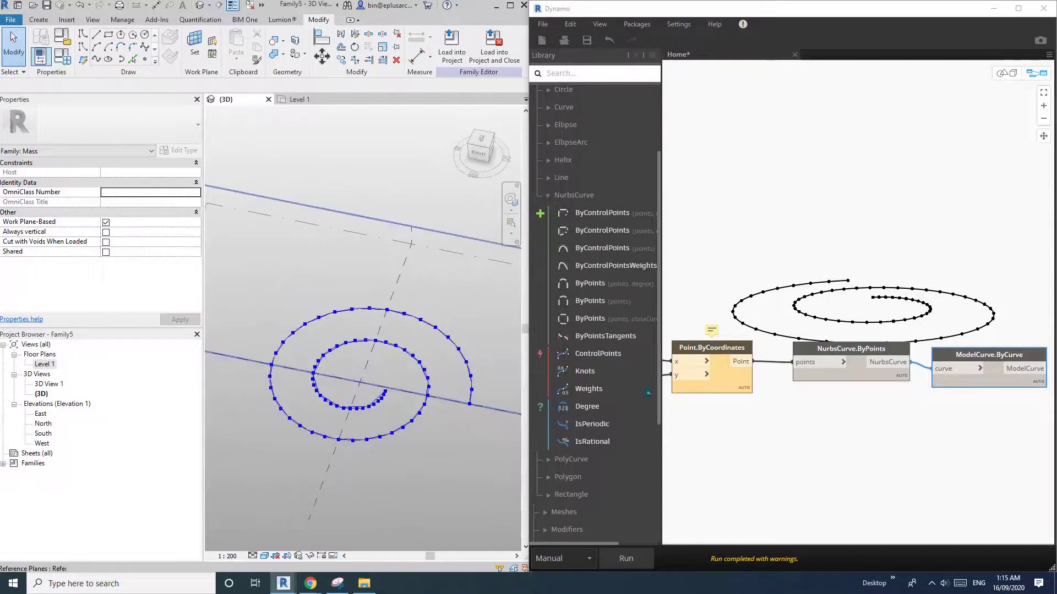
drag(954, 361, 958, 358)
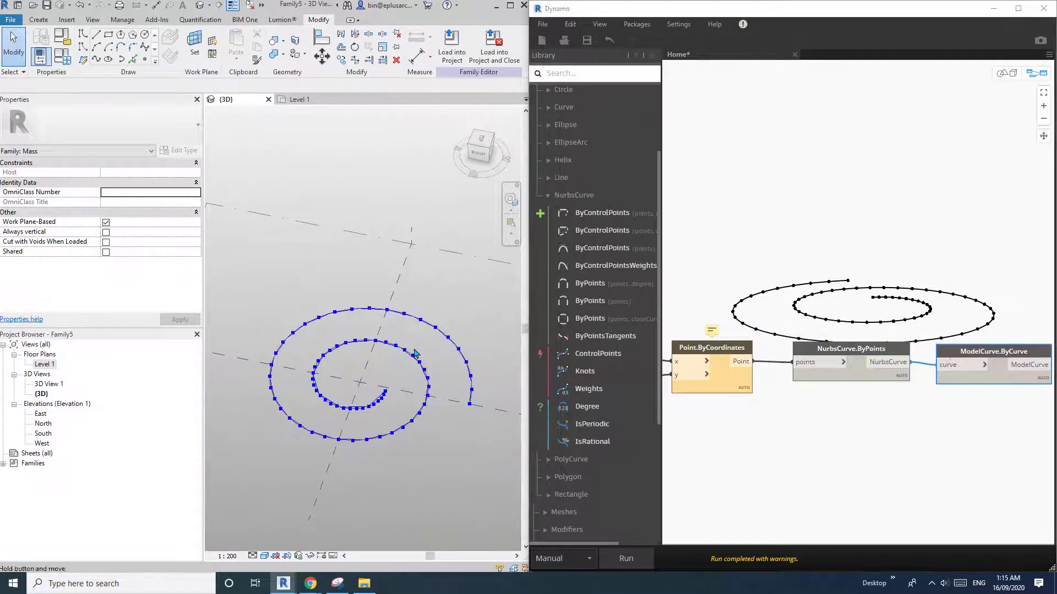
shift+middle_drag(336, 385, 355, 380)
scroll(349, 380, up, 2)
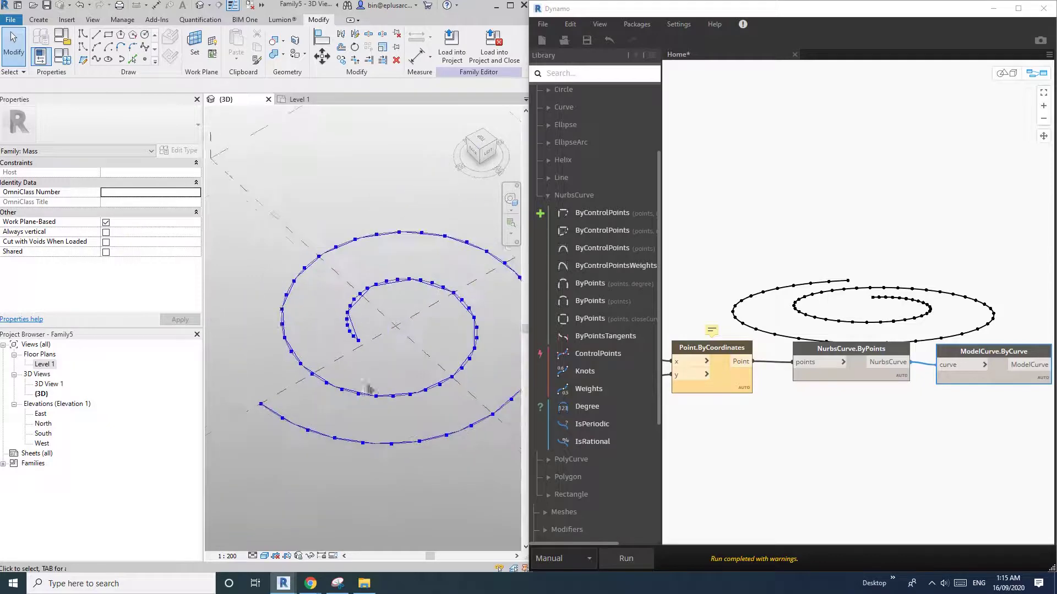
click(144, 61)
scroll(311, 318, up, 1)
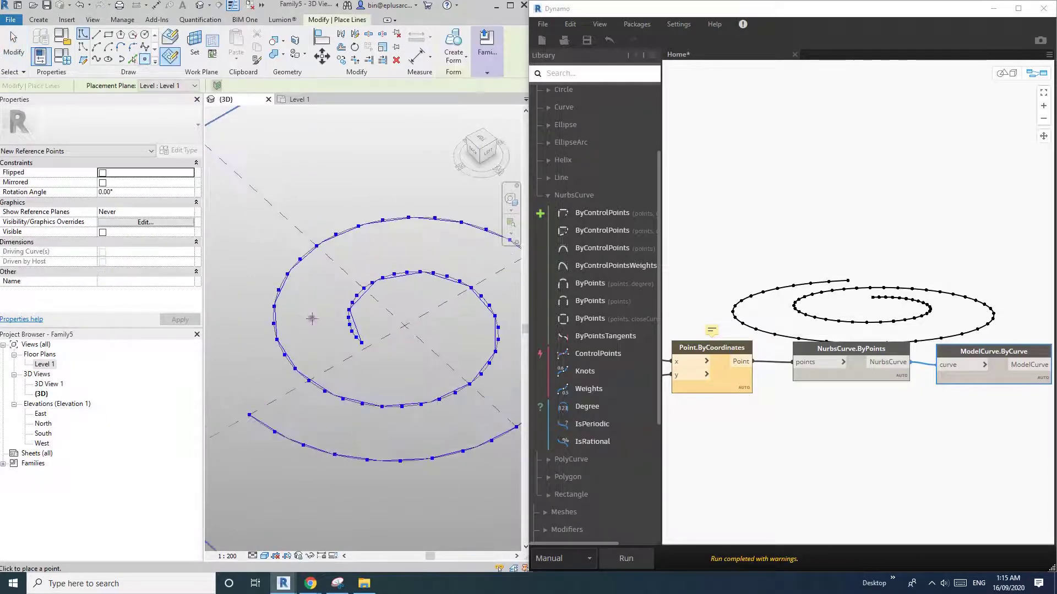
middle_drag(318, 344, 313, 268)
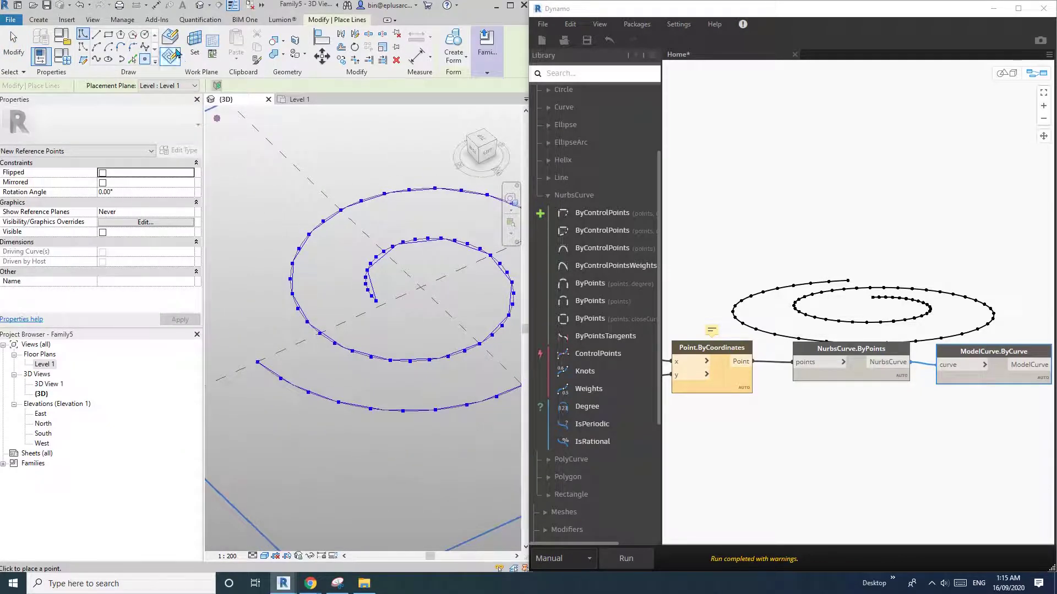
scroll(283, 367, up, 1)
scroll(270, 376, up, 2)
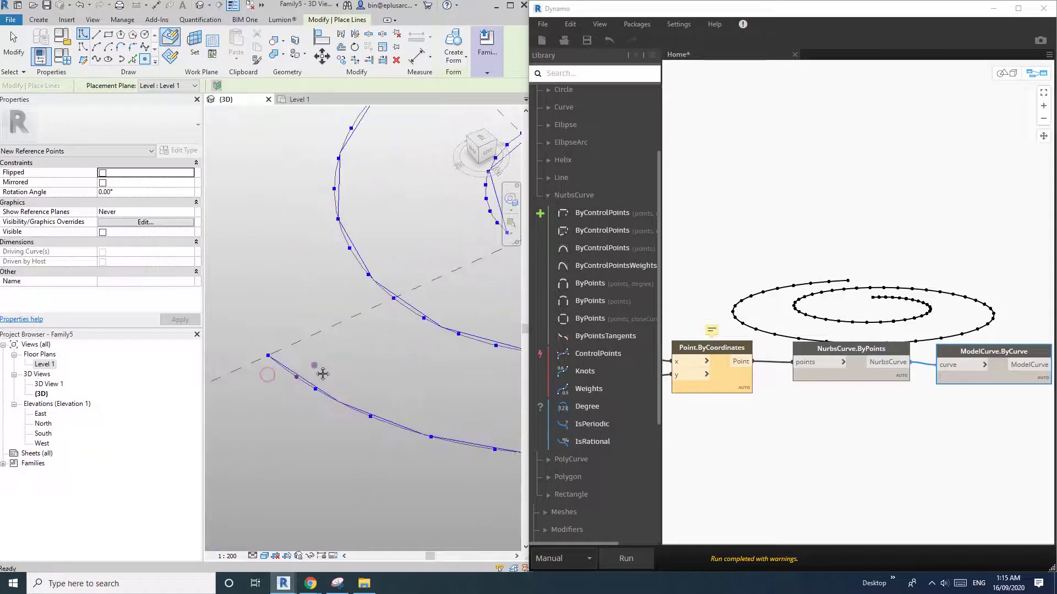
Place a reference point on the work plane of the point hosted on the spiral, and raise it vertically above its host.
click(169, 59)
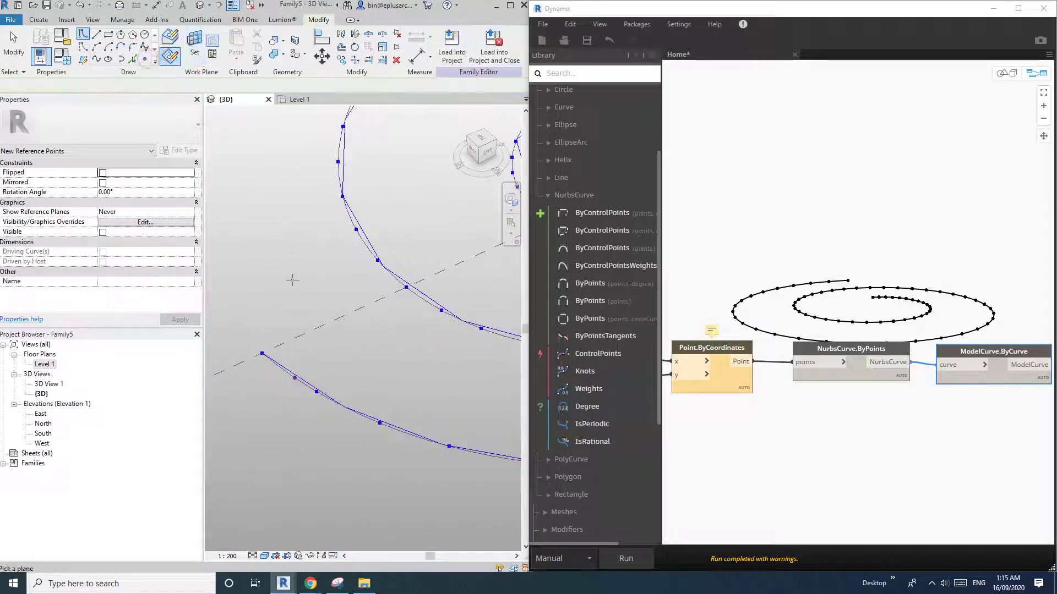
click(295, 377)
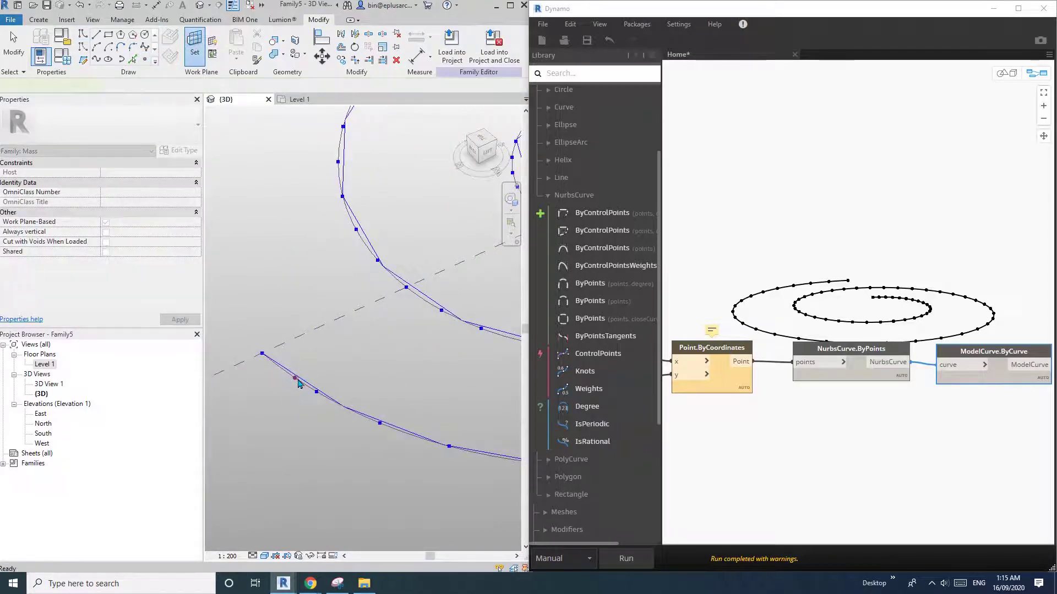
click(305, 328)
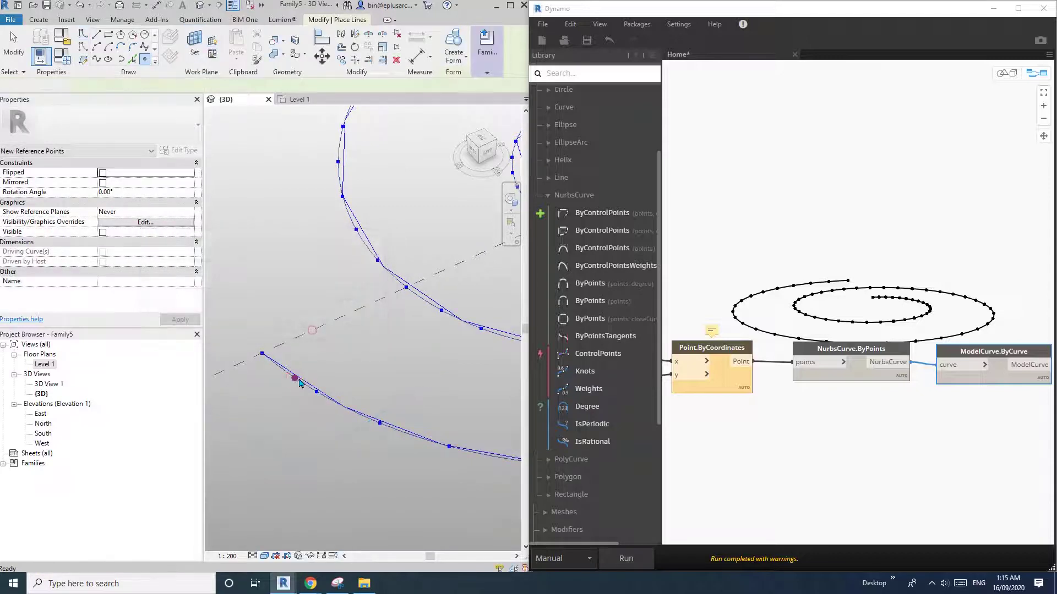
key(Escape)
click(293, 377)
drag(294, 342, 291, 280)
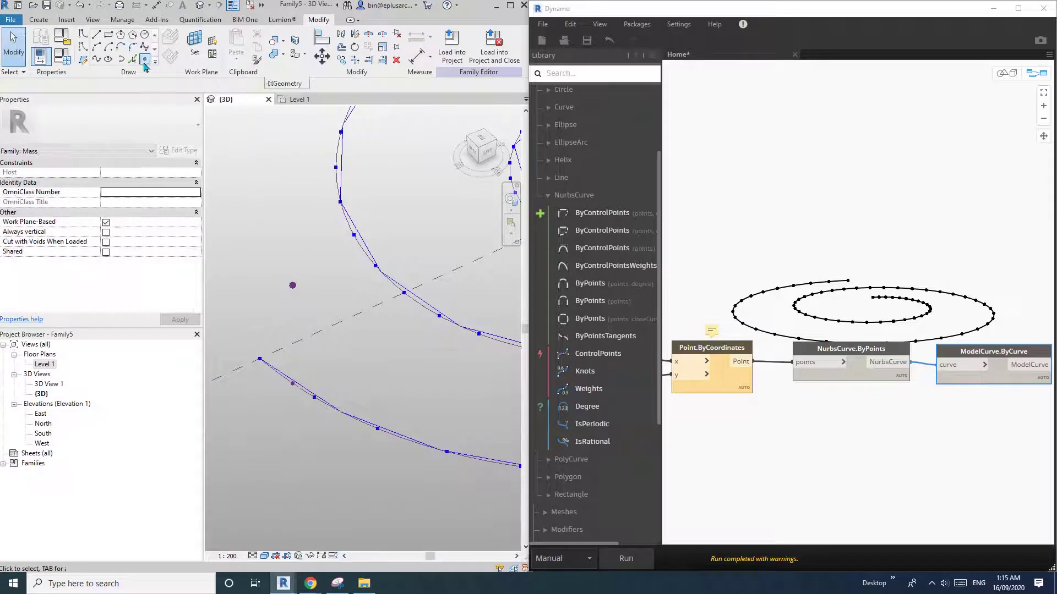
Place another reference point hosted on the raised point's plane and move it horizontally toward the inside of the spiral.
click(144, 60)
click(195, 45)
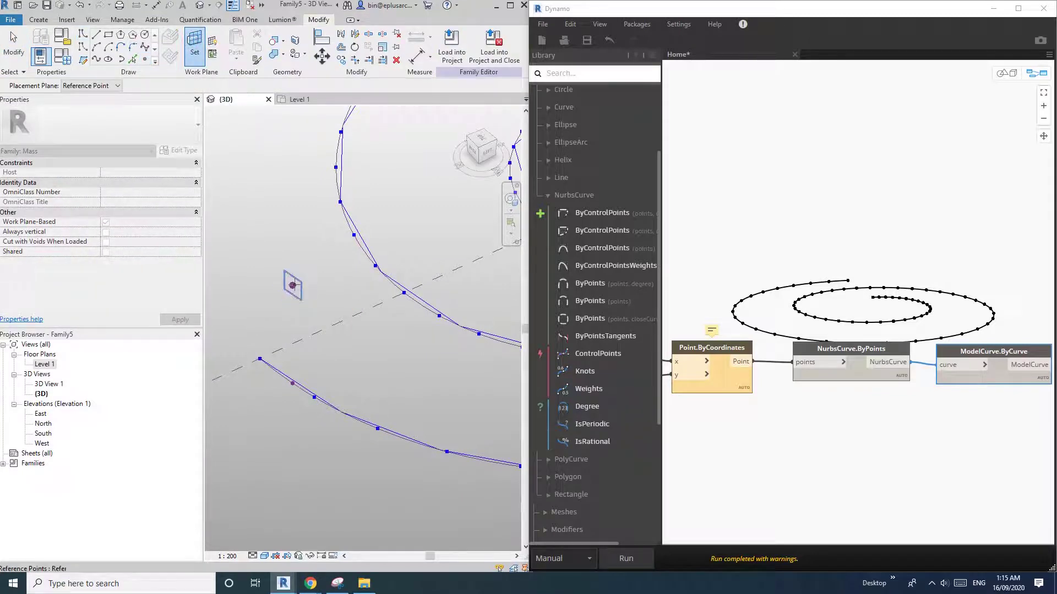
click(292, 286)
click(294, 285)
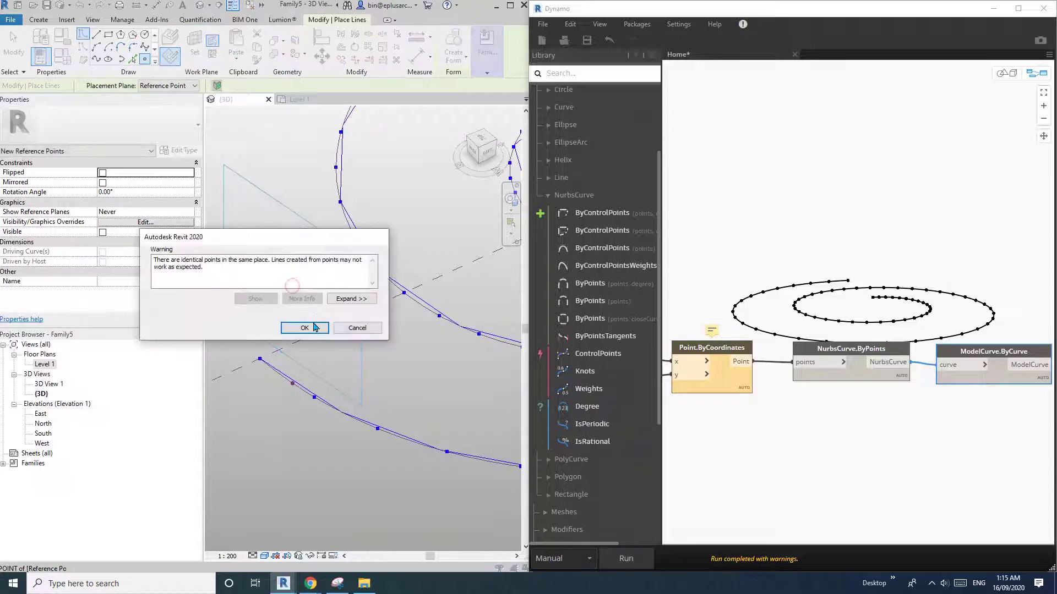
click(305, 327)
key(Escape)
click(293, 285)
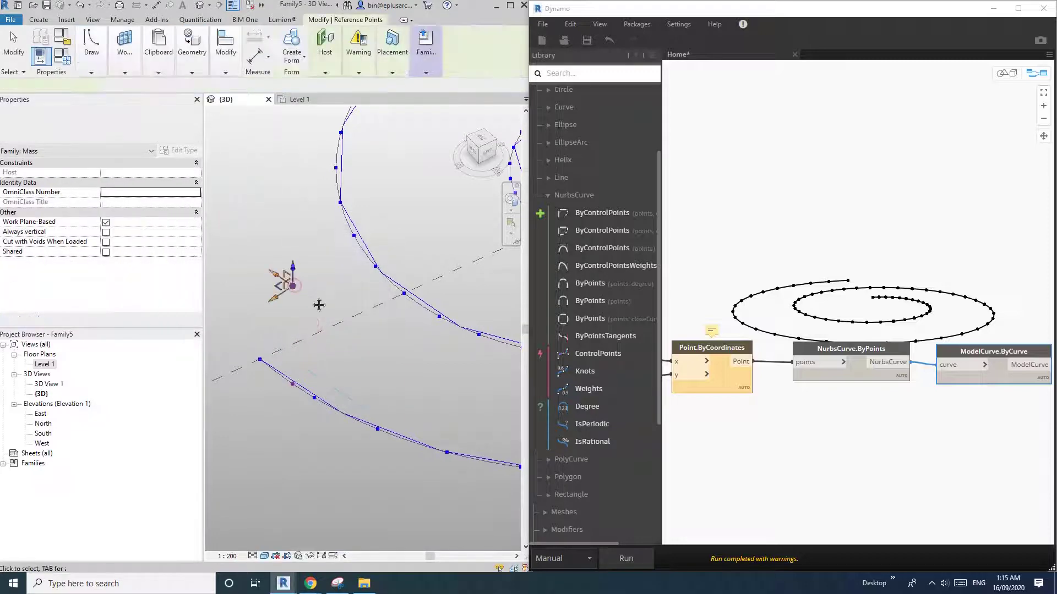
drag(274, 303, 301, 286)
shift+middle_drag(322, 297, 327, 324)
click(278, 315)
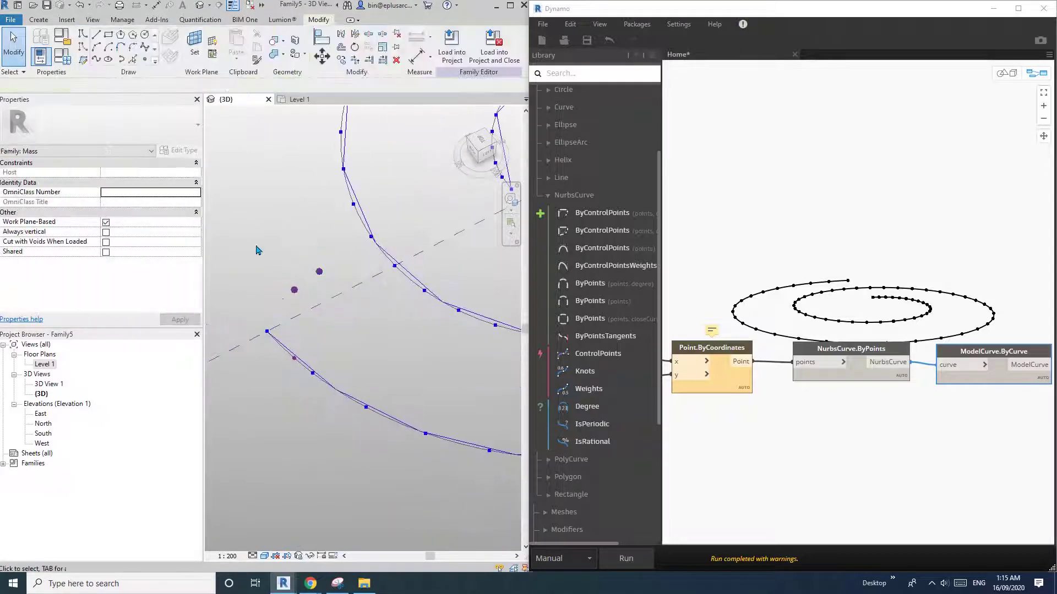
Copy the three profile points at the outer end to a second location inside the outer turn of the spiral.
drag(255, 237, 342, 383)
key(m)
key(v)
click(346, 342)
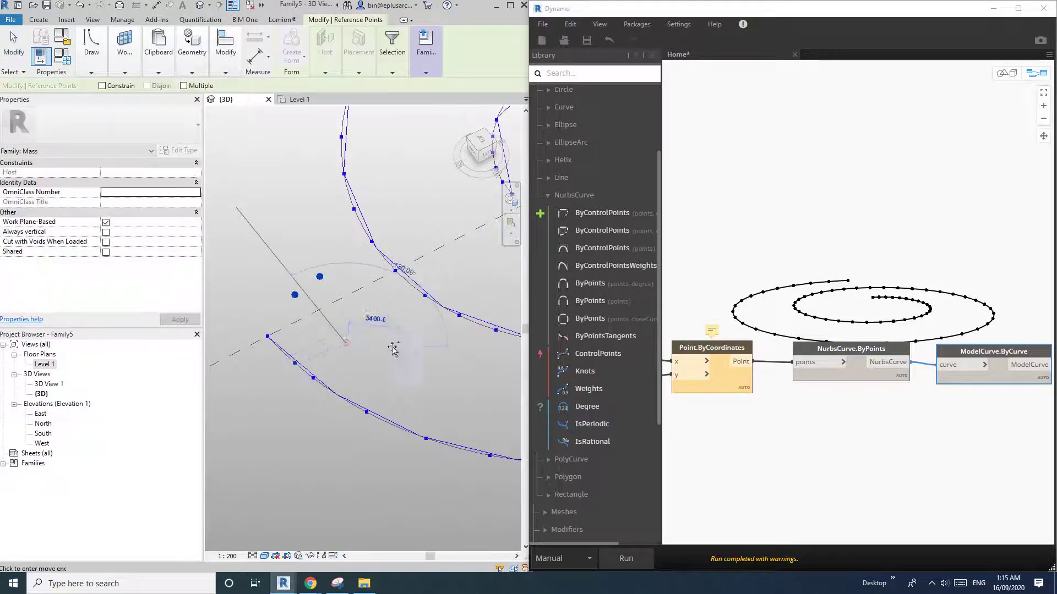
click(407, 347)
Rehost the copied base point onto the spiral reference line, further along its outer turn.
click(358, 365)
scroll(358, 365, down, 1)
middle_drag(359, 365, 318, 379)
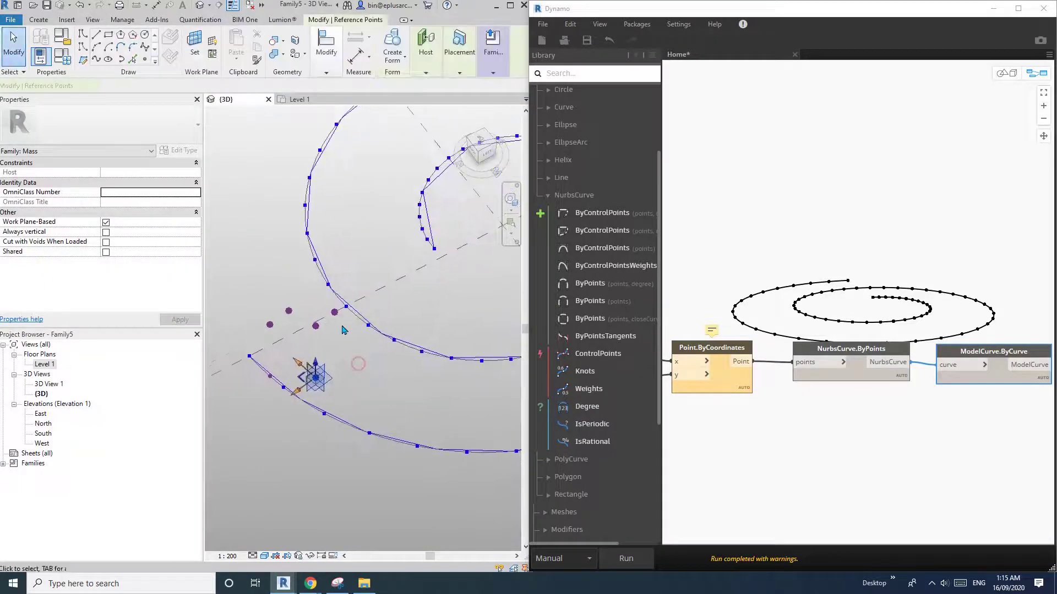
click(425, 57)
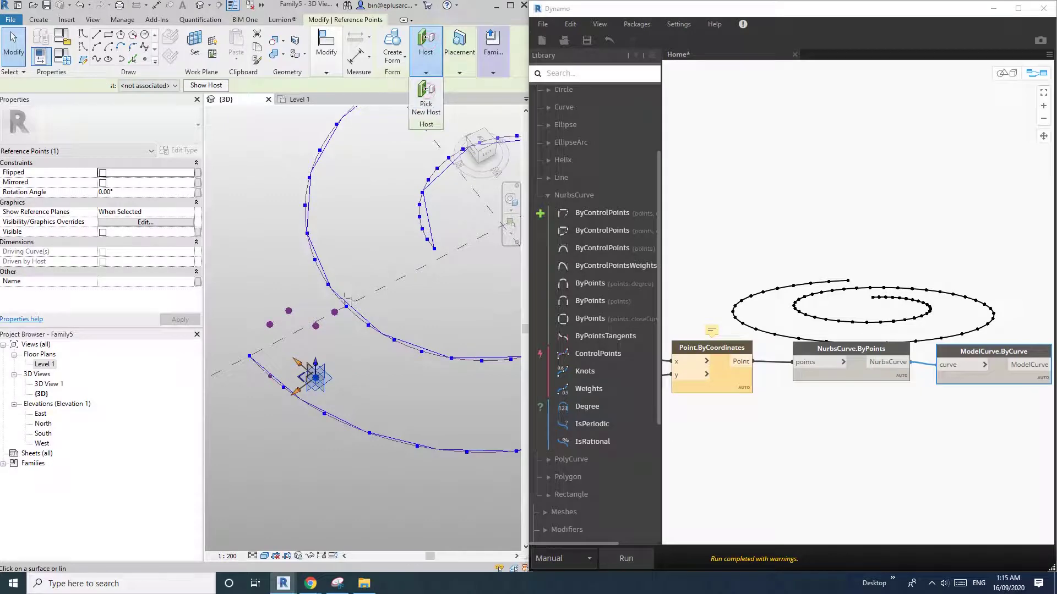
click(442, 452)
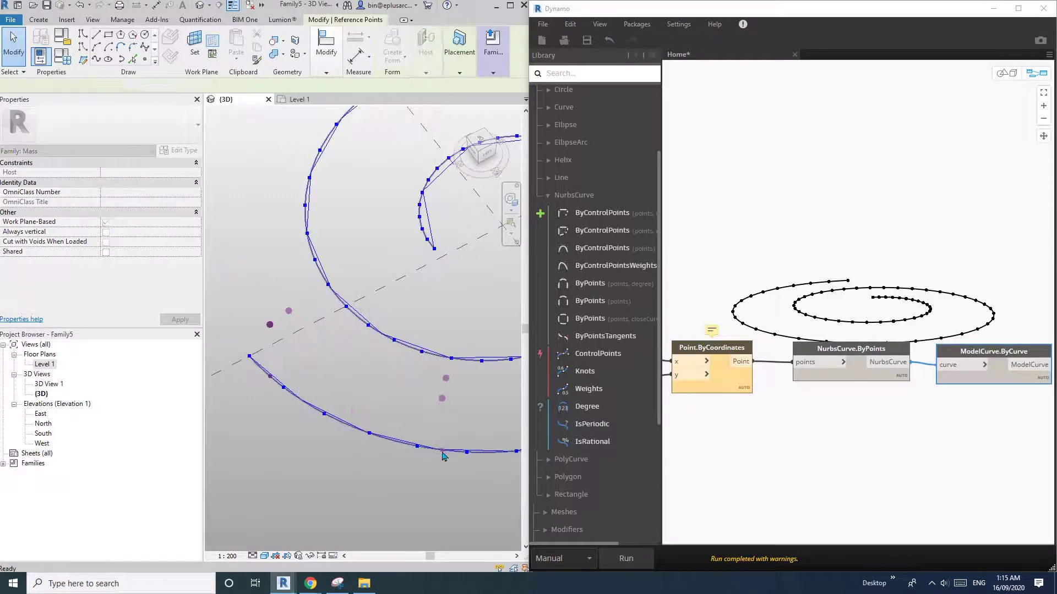
Create a spline through the three original points near the spiral's outer end and convert it into a reference line.
shift+middle_drag(385, 461, 339, 354)
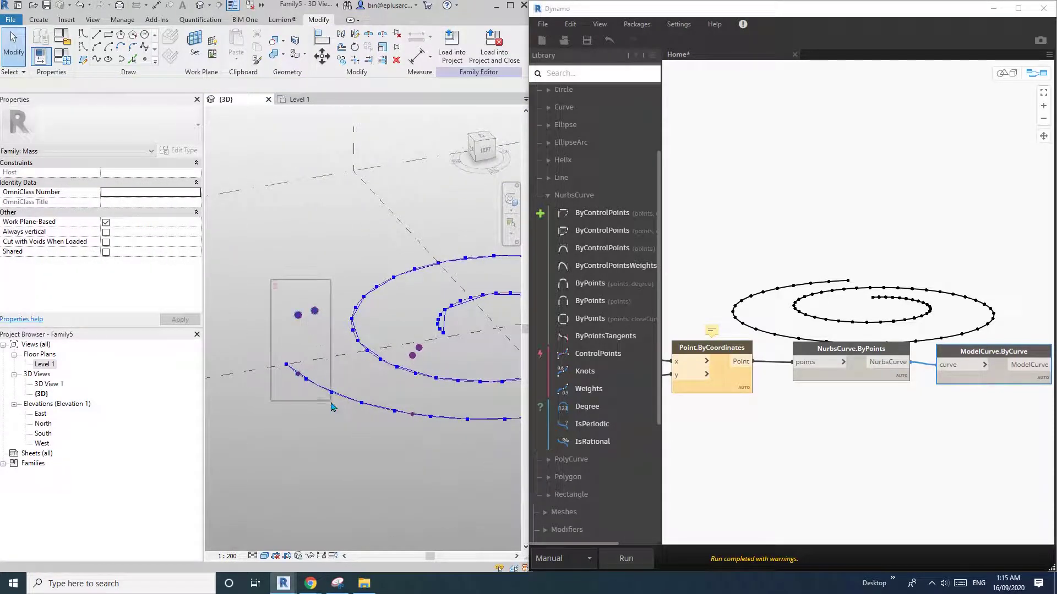
scroll(278, 115, down, 1)
mouse_move(91, 70)
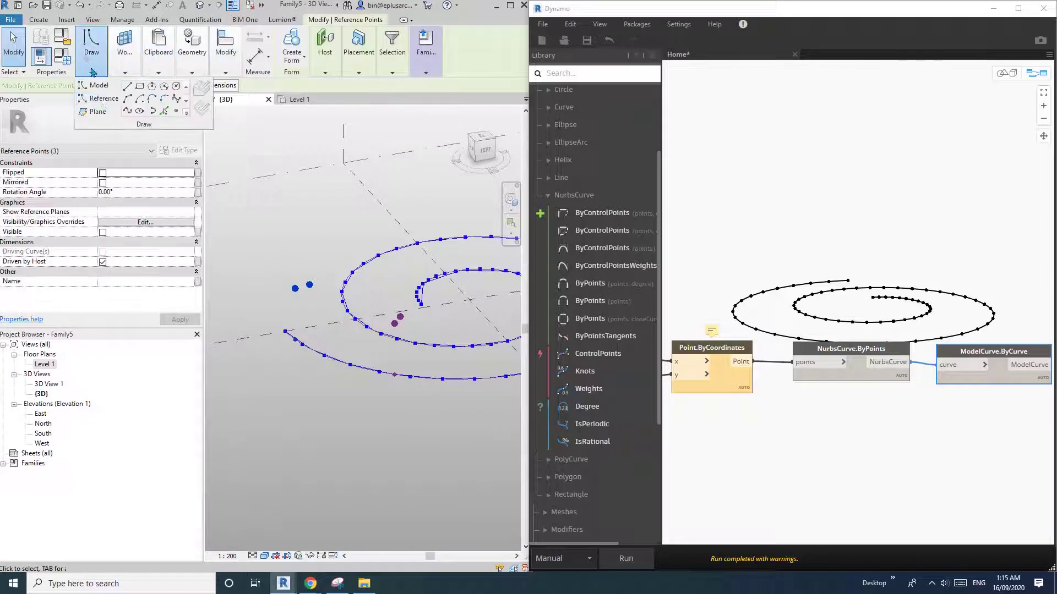
click(127, 110)
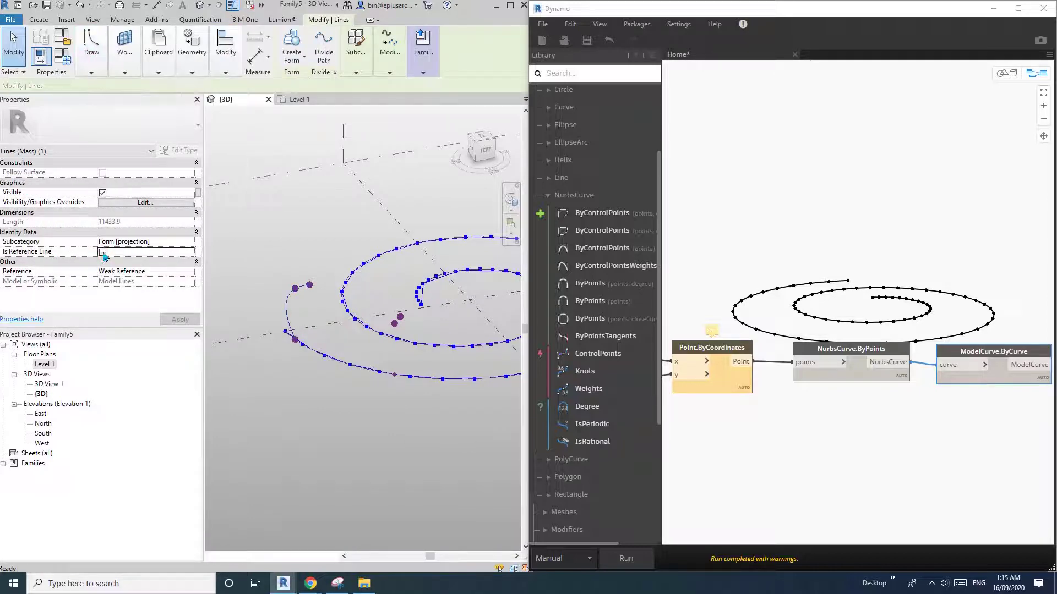
Create a spline through the three copied points, convert it into a reference line, and deselect it.
shift+middle_drag(414, 321, 401, 378)
drag(351, 325, 420, 418)
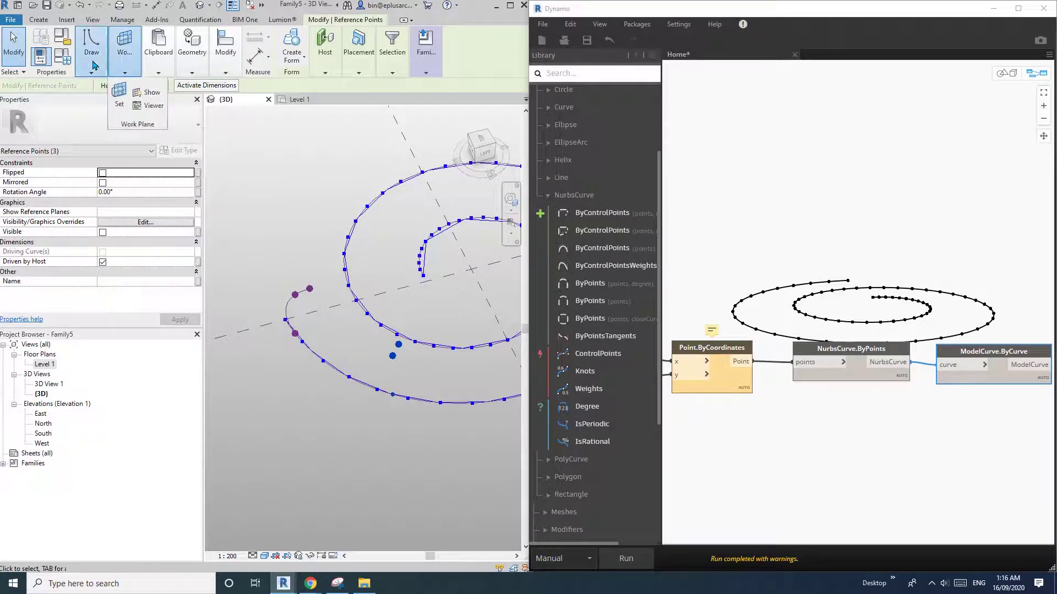
click(91, 55)
click(127, 111)
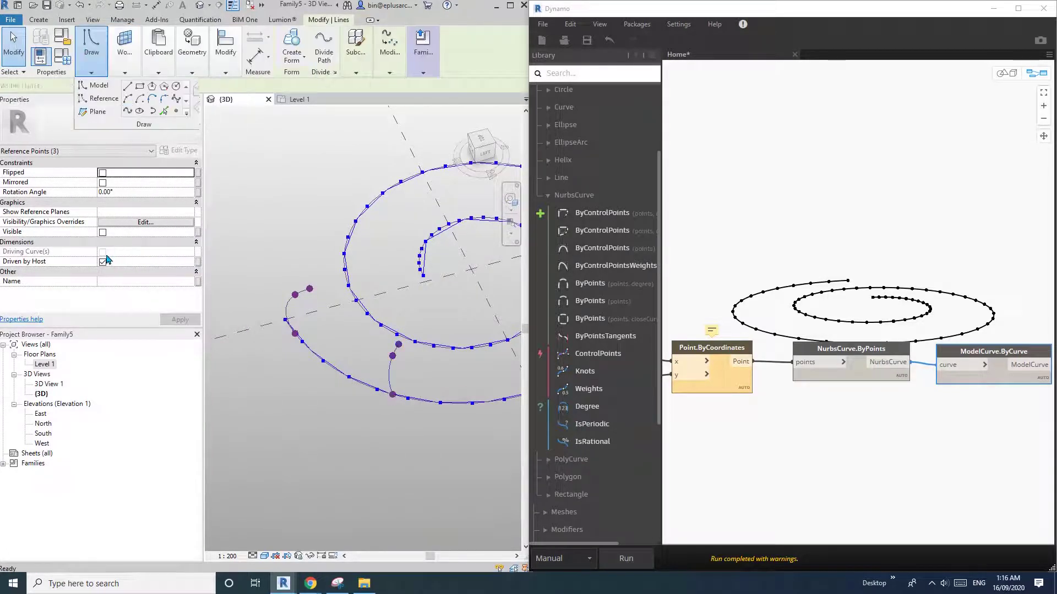
click(340, 225)
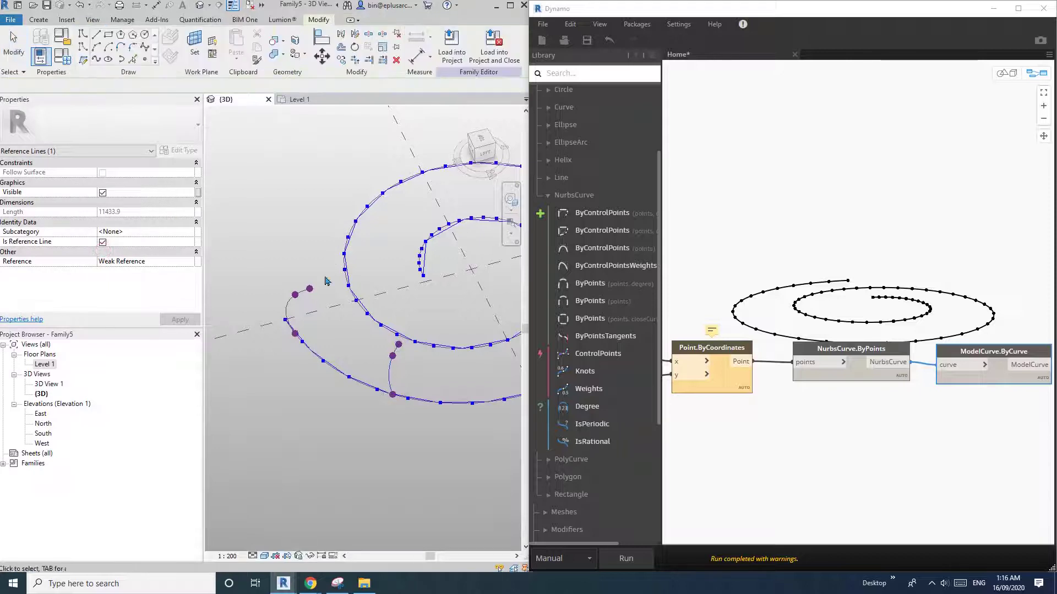
Create a form from the two profile splines and the spiral reference line as the path.
click(391, 378)
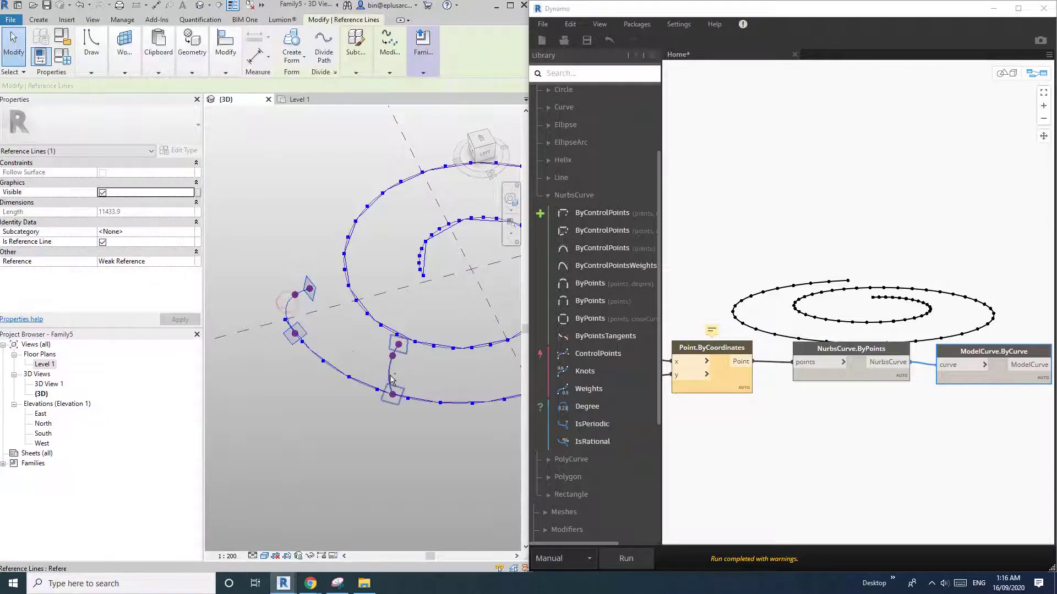
ctrl+click(339, 377)
ctrl+click(300, 334)
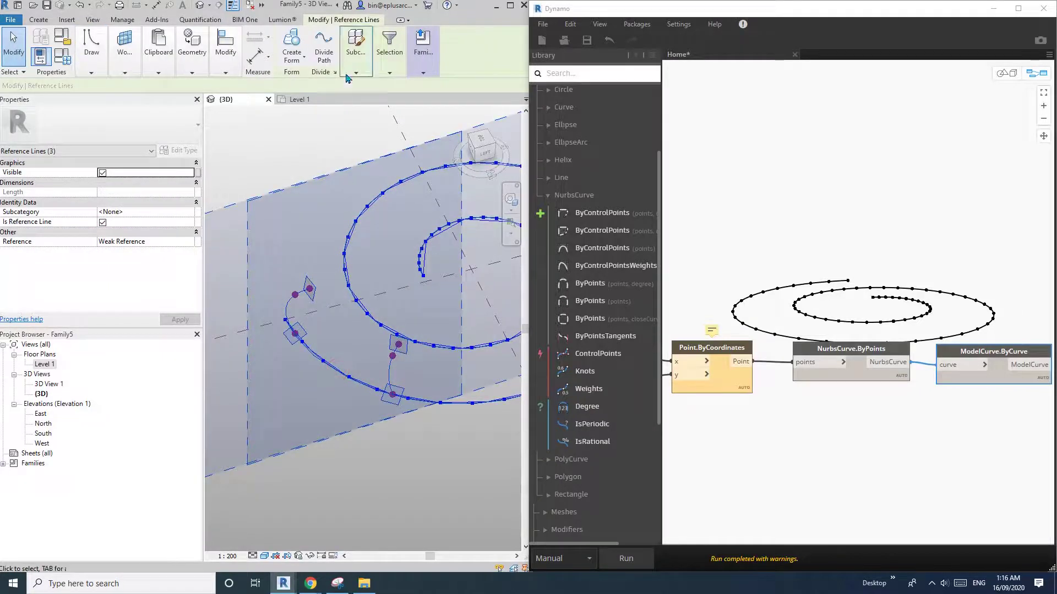
click(293, 45)
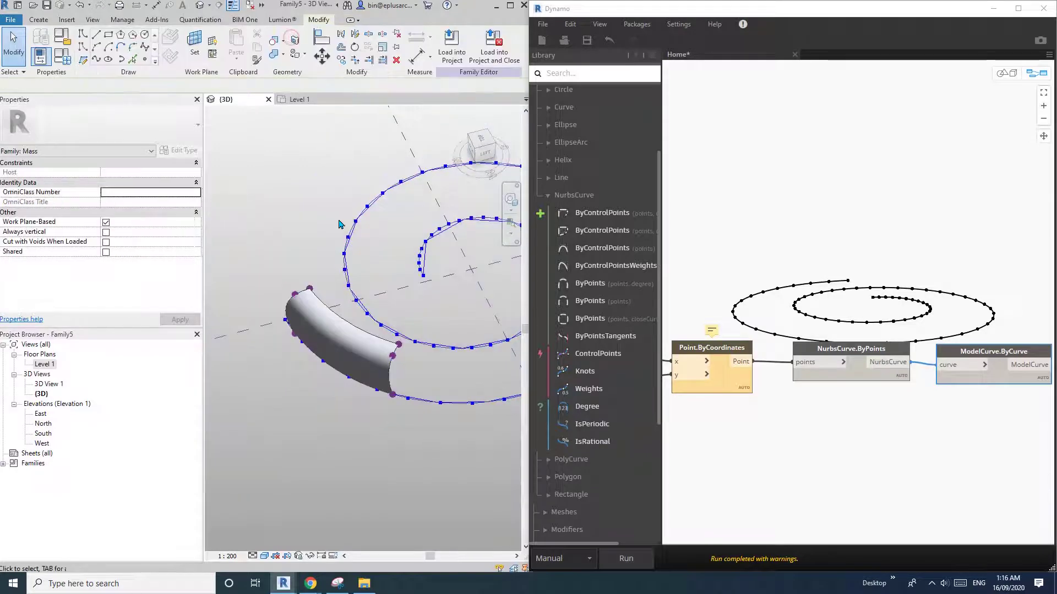
Set the Normalized Curve Parameter of the outer profile's base point to 1.
shift+middle_drag(336, 287, 278, 324)
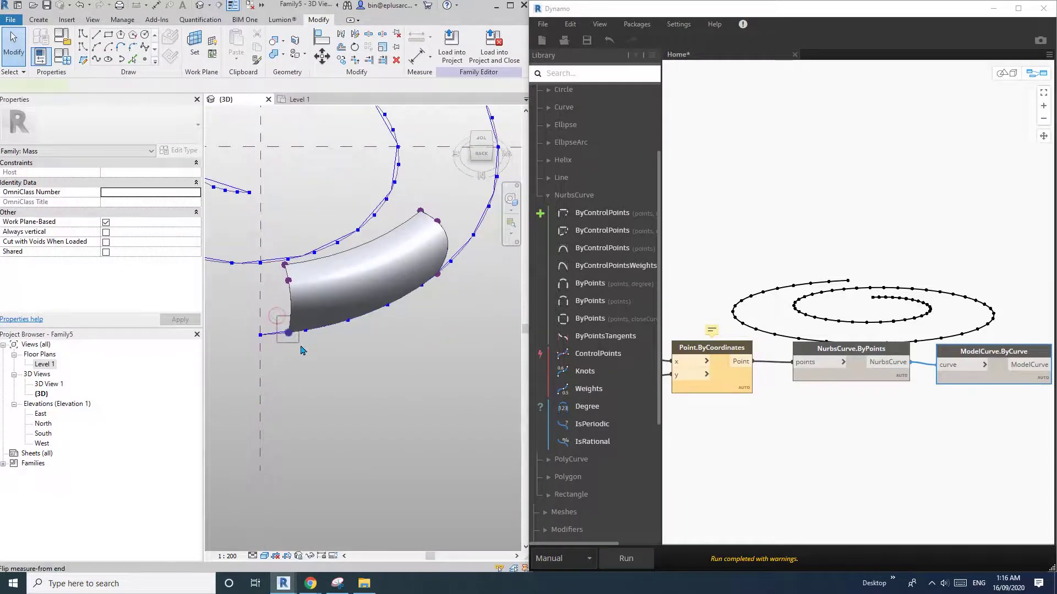
click(288, 332)
click(140, 292)
text(1)
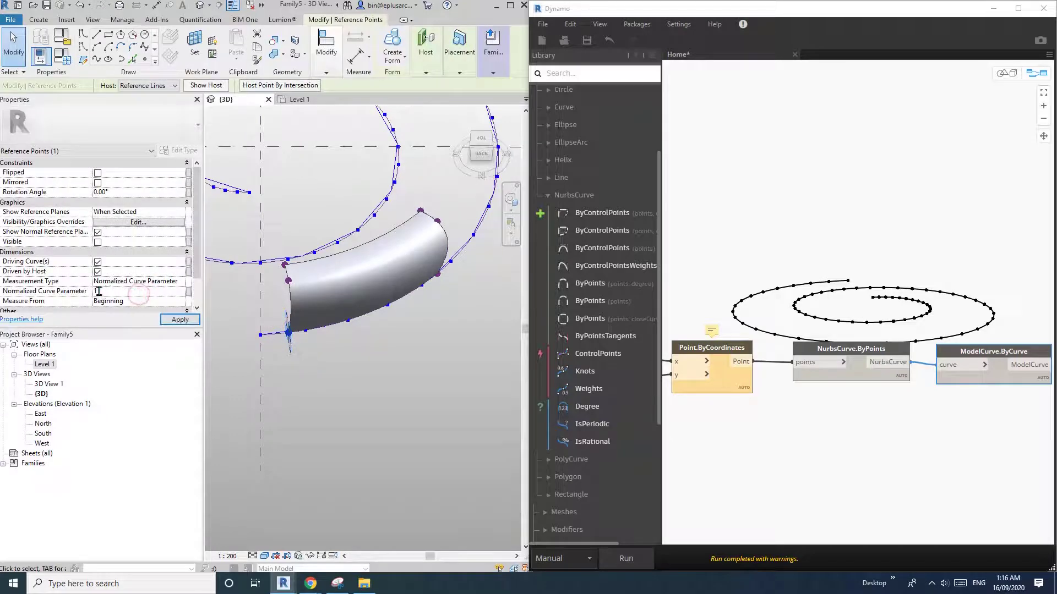
Set the Normalized Curve Parameter of the second profile's base point to 0 so the form follows the whole spiral.
shift+middle_drag(457, 351, 385, 355)
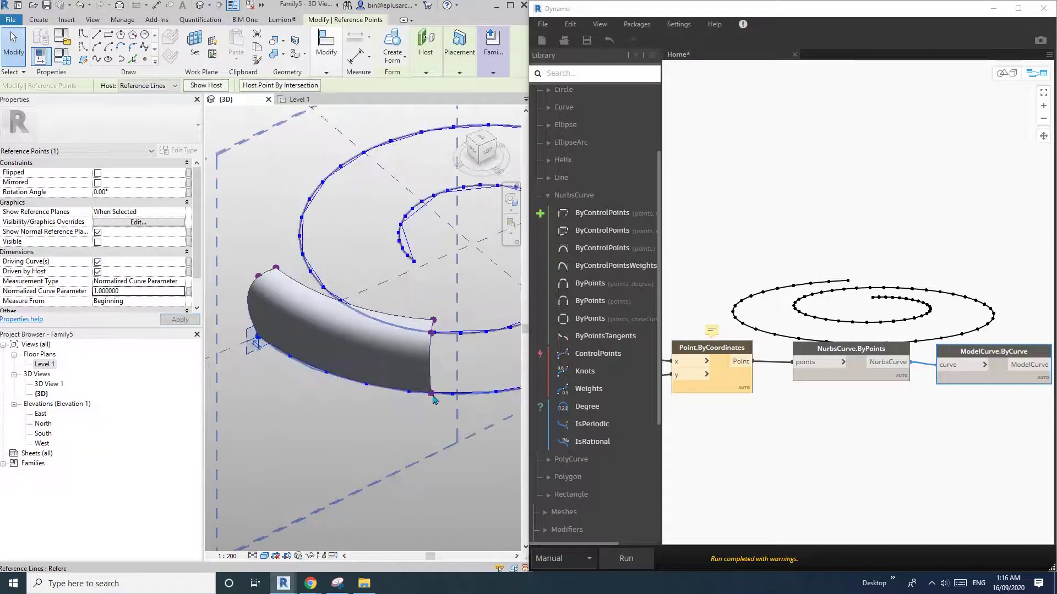
click(431, 394)
middle_drag(432, 394, 417, 385)
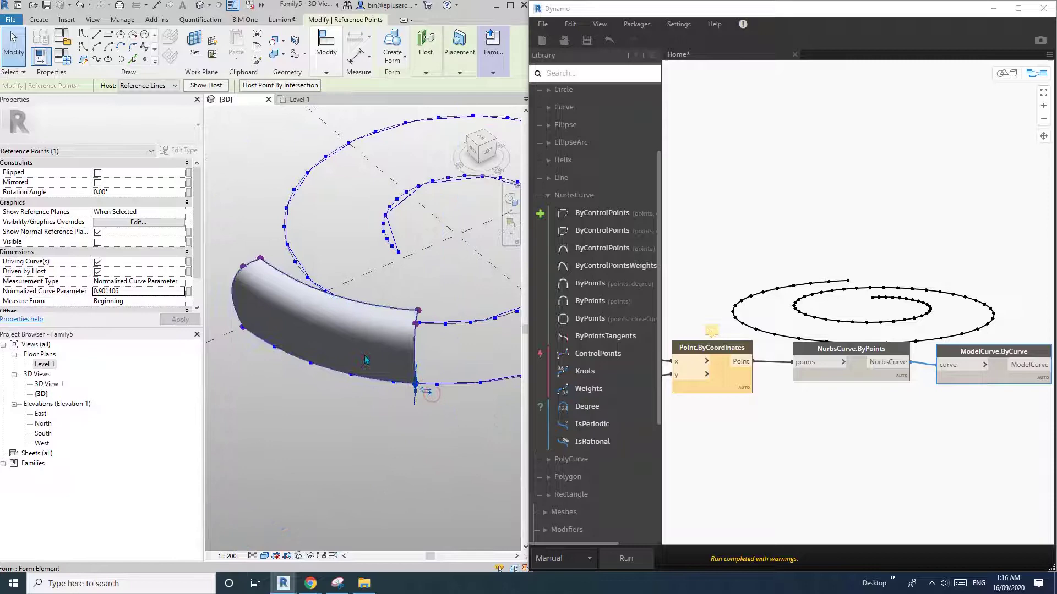
click(152, 292)
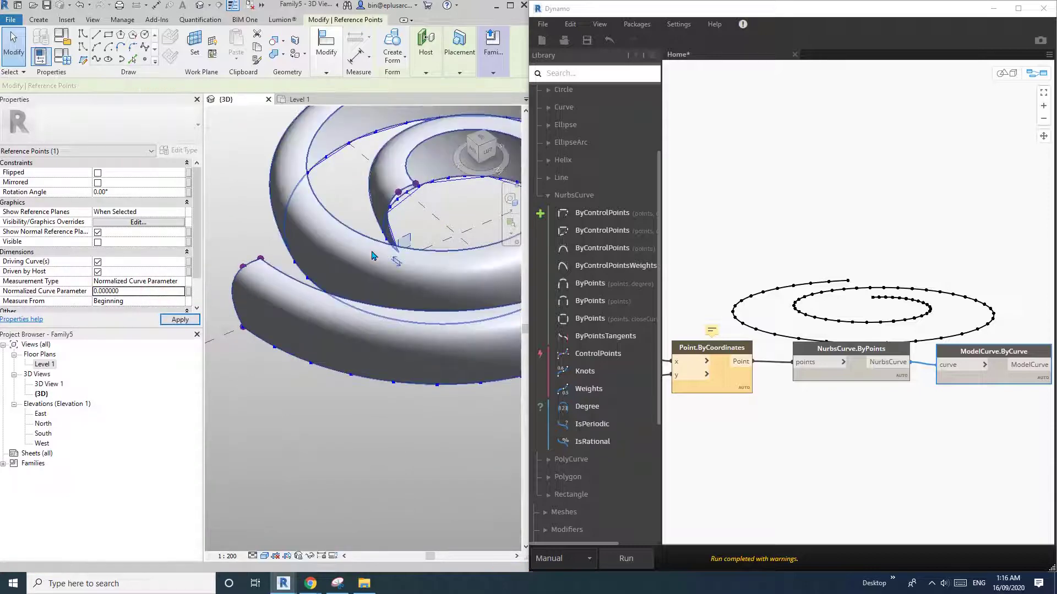
scroll(372, 255, down, 2)
shift+middle_drag(372, 255, 355, 282)
click(320, 308)
Raise the tip reference point of the profile at the spiral's inner end well above the rest of the form.
scroll(340, 295, up, 2)
scroll(383, 262, up, 2)
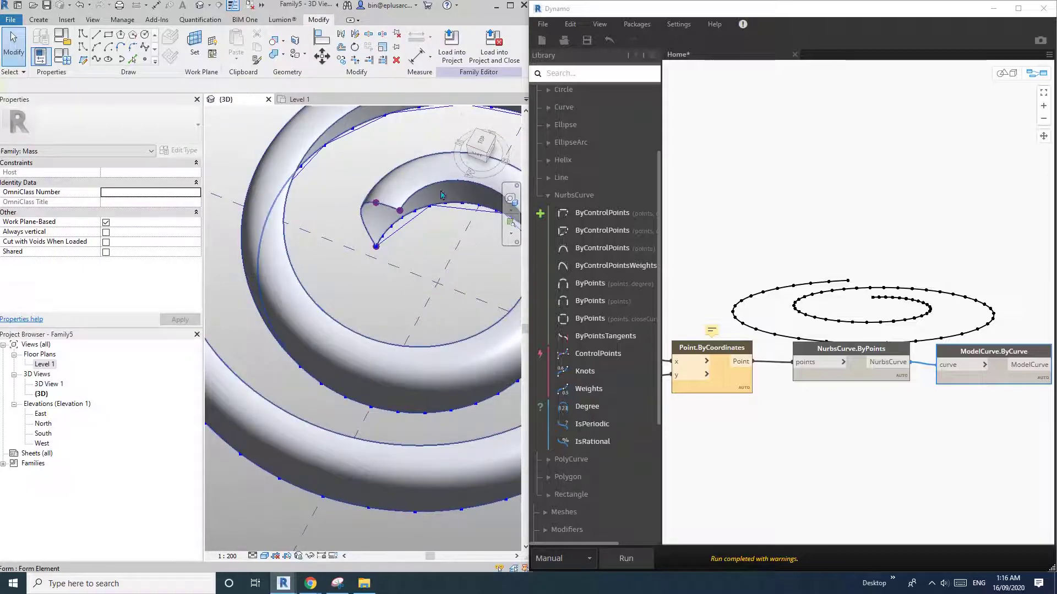
scroll(400, 228, down, 4)
shift+middle_drag(413, 251, 393, 201)
scroll(401, 210, up, 1)
scroll(401, 212, up, 1)
click(394, 198)
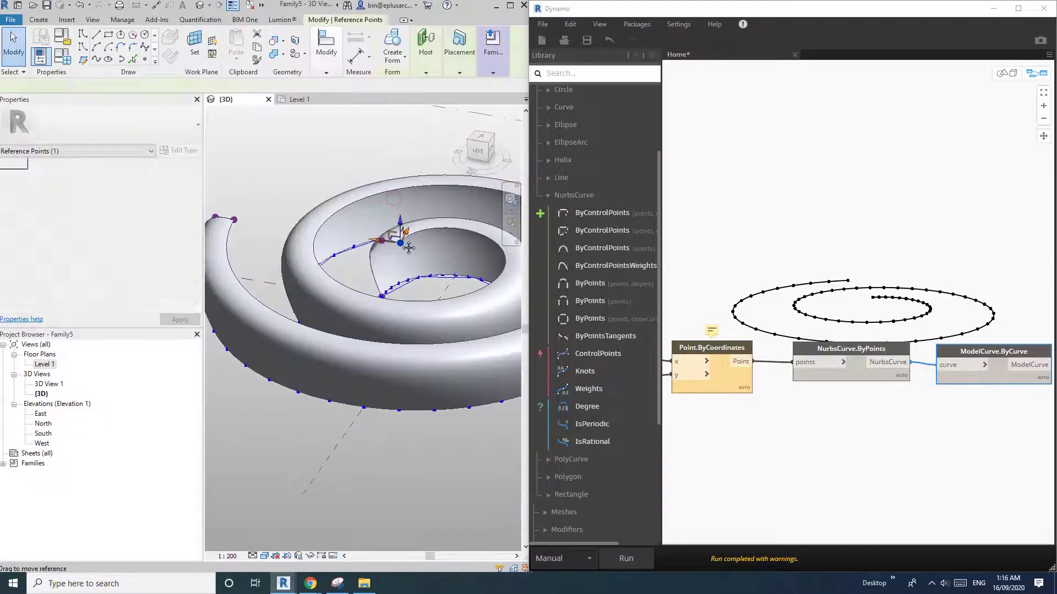
drag(404, 157, 404, 157)
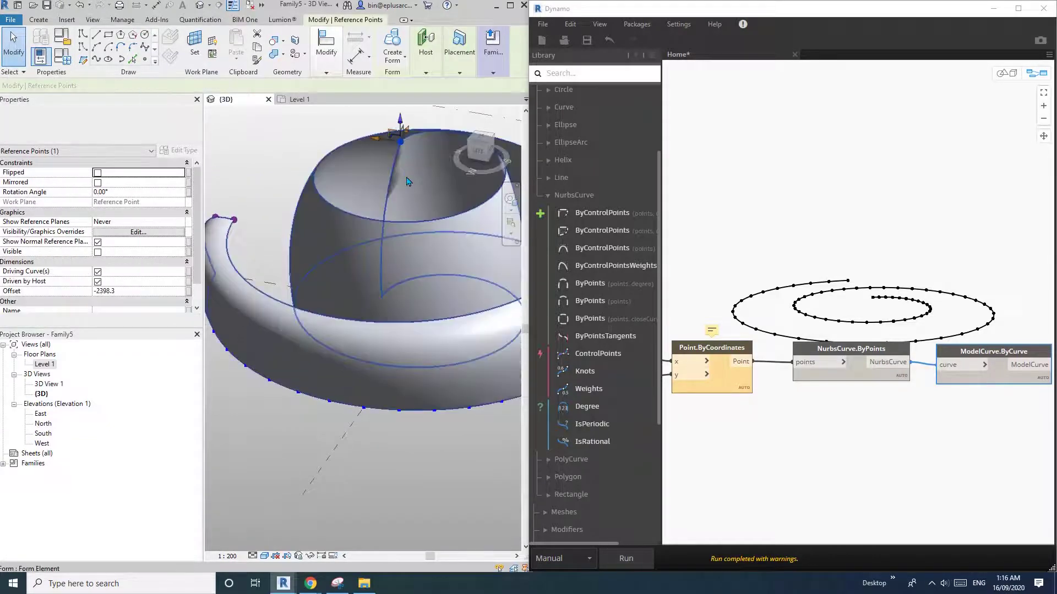
Refine the inner profile's tip point by moving it vertically and horizontally, to an offset of about -4661.8.
scroll(404, 190, down, 1)
middle_drag(402, 197, 411, 240)
scroll(406, 186, up, 2)
drag(390, 183, 393, 169)
scroll(431, 199, down, 2)
mouse_move(402, 231)
shift+middle_down()
mouse_move(411, 220)
mouse_move(409, 247)
shift+middle_up()
scroll(413, 241, up, 2)
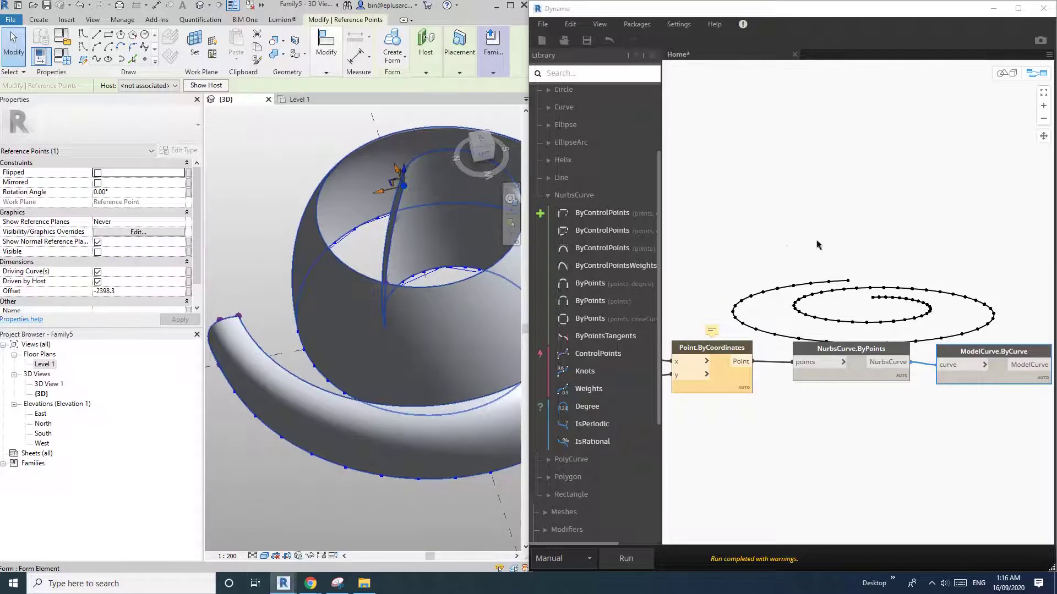
middle_drag(429, 247, 368, 267)
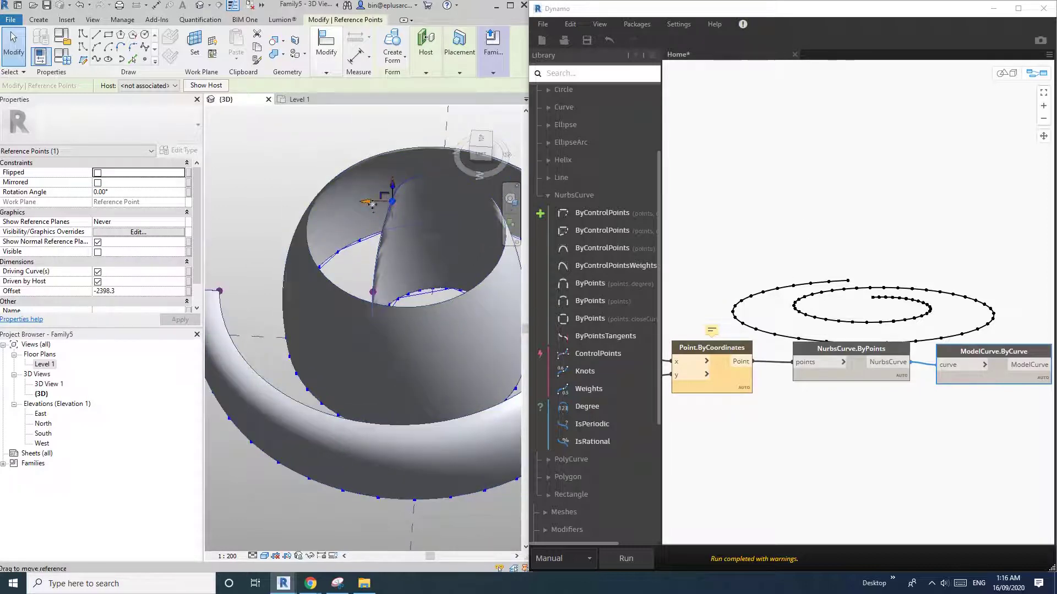
drag(374, 202, 385, 202)
Move the outer profile's tip point further toward the inside of the spiral to widen that end, and deselect it.
scroll(395, 247, down, 1)
shift+middle_drag(395, 246, 359, 281)
scroll(391, 290, up, 1)
scroll(370, 271, down, 1)
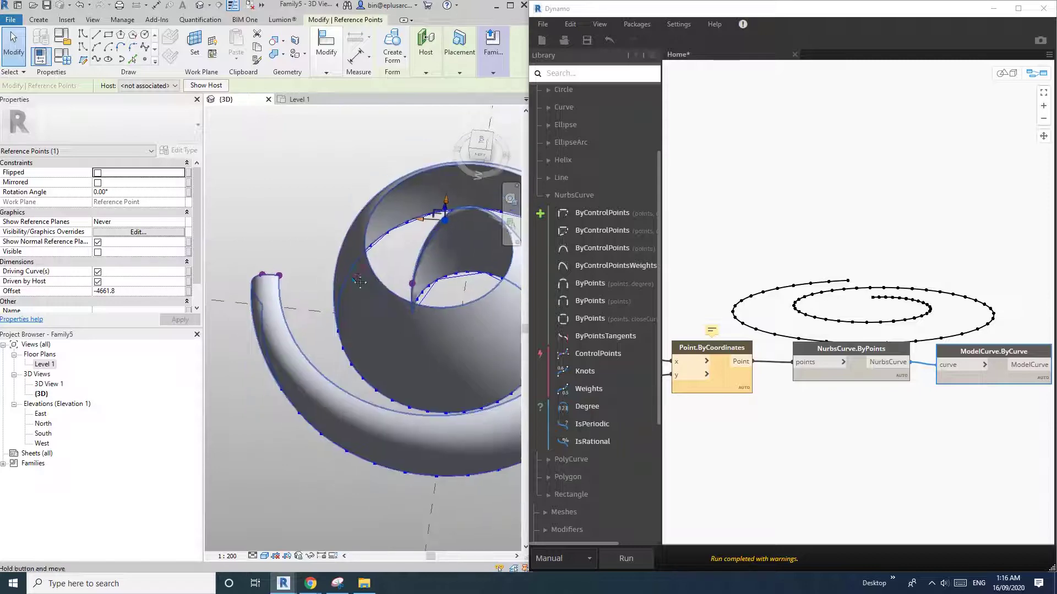
scroll(254, 277, up, 2)
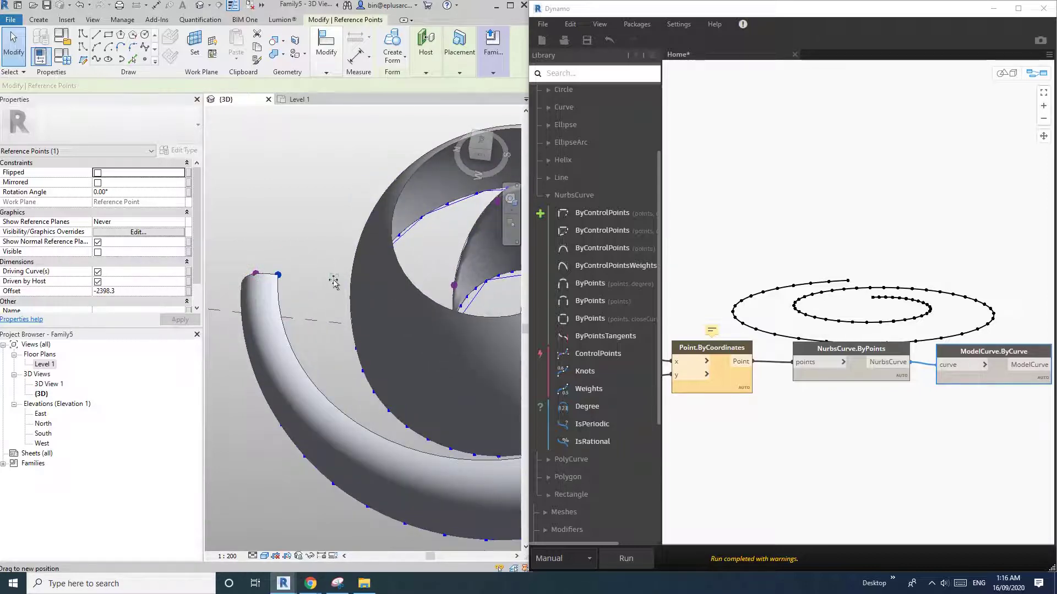
drag(333, 282, 336, 269)
key(Escape)
scroll(341, 278, up, 1)
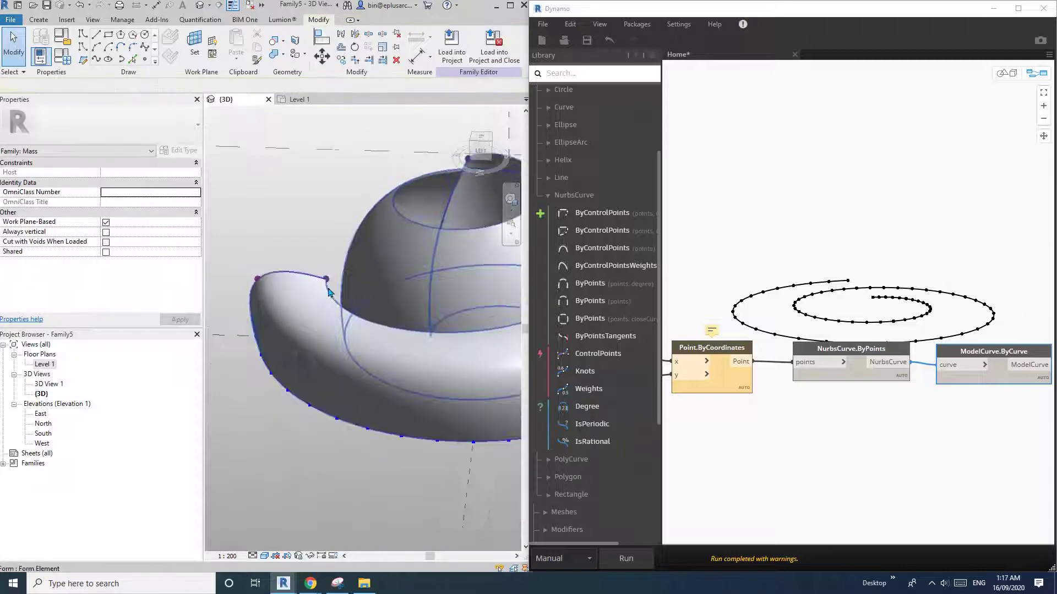
shift+middle_drag(336, 280, 448, 306)
scroll(443, 288, down, 2)
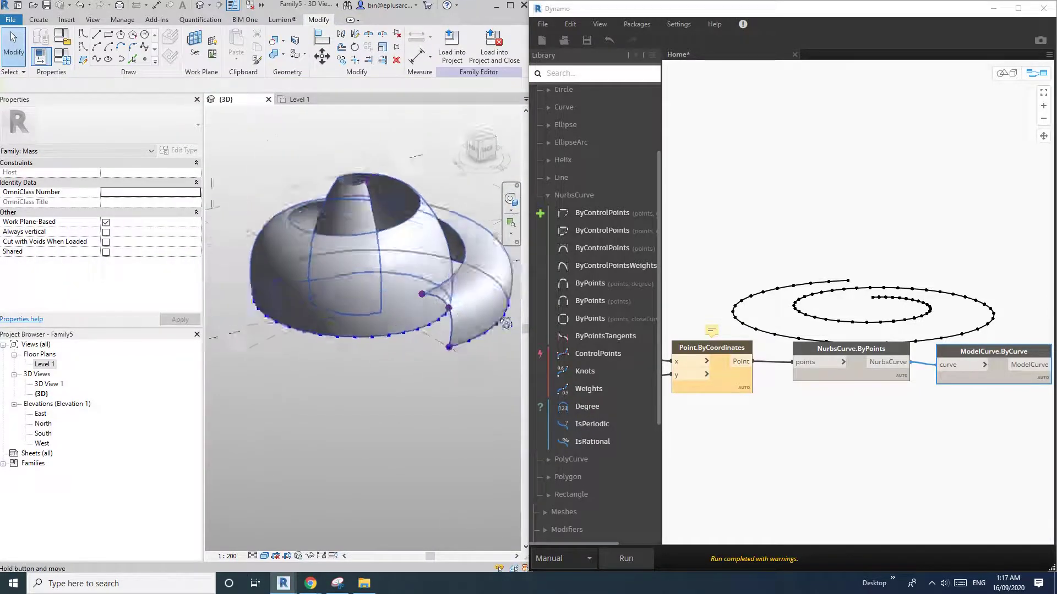
Move the outer profile's tip point further toward the inside of the spiral, to an offset of about -10096.8, and deselect it.
scroll(425, 292, up, 3)
click(418, 295)
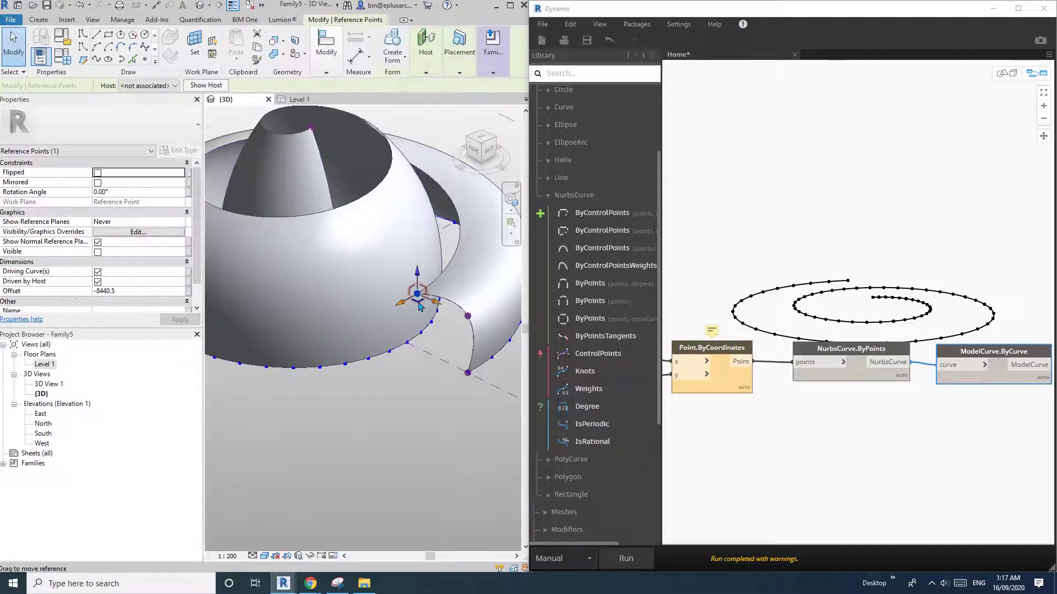
drag(421, 288, 416, 282)
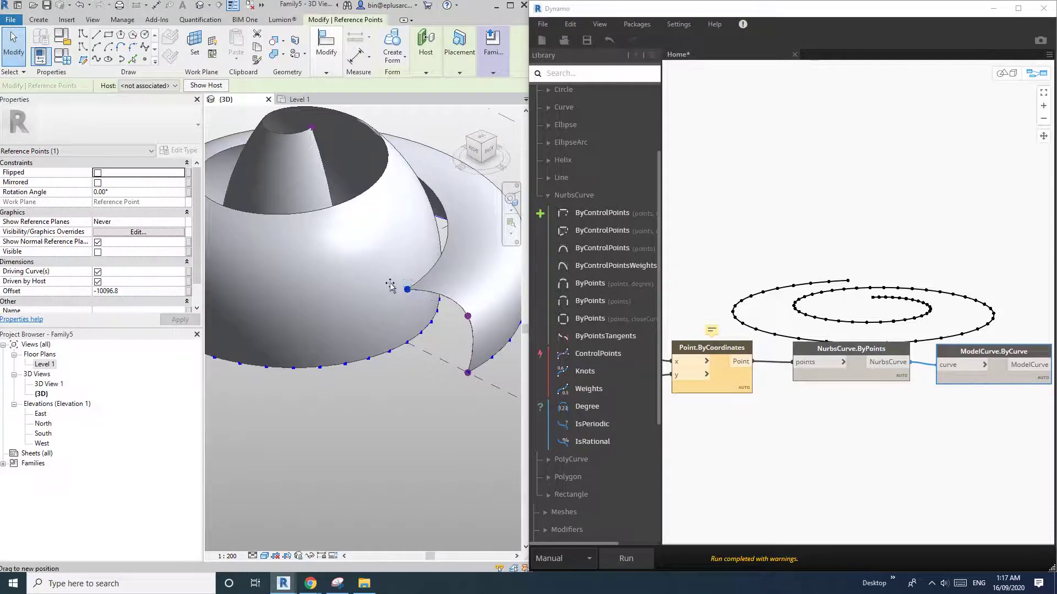
scroll(452, 290, down, 3)
key(Escape)
Set the Dynamo graph to run automatically and lower the spiral's radius Integer Slider to 5000.
shift+middle_drag(385, 302, 428, 332)
scroll(814, 227, down, 2)
middle_drag(669, 234, 914, 227)
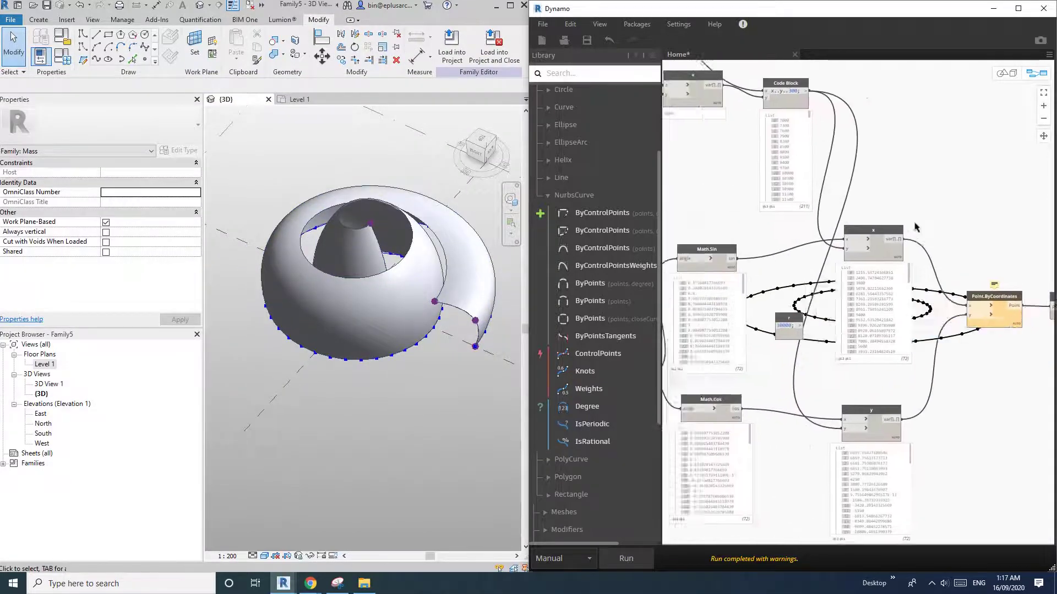
scroll(915, 227, down, 3)
middle_drag(781, 228, 861, 231)
middle_drag(820, 144, 842, 190)
scroll(820, 168, up, 6)
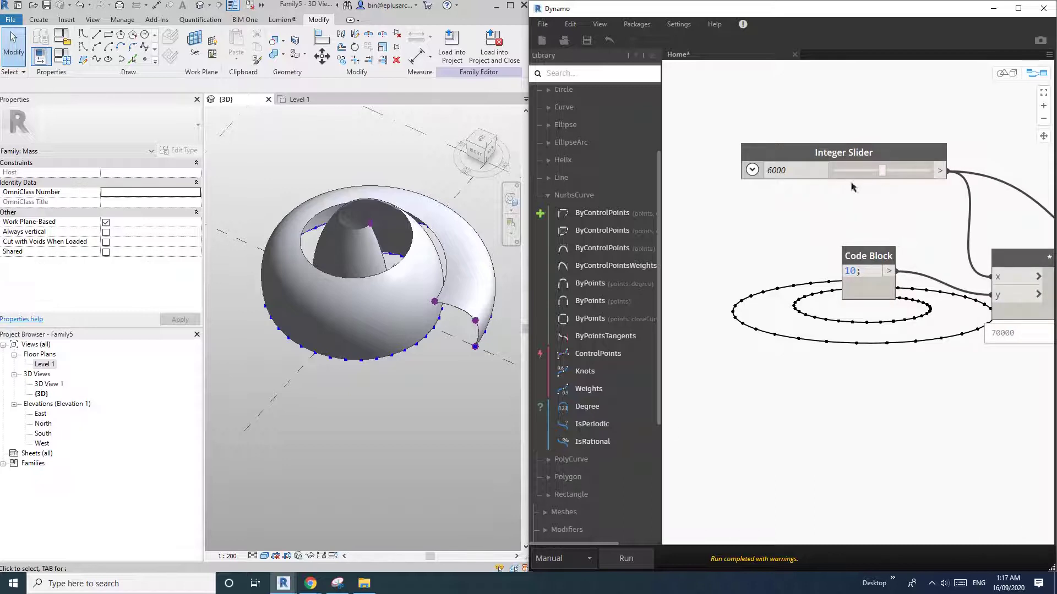
click(576, 561)
click(563, 524)
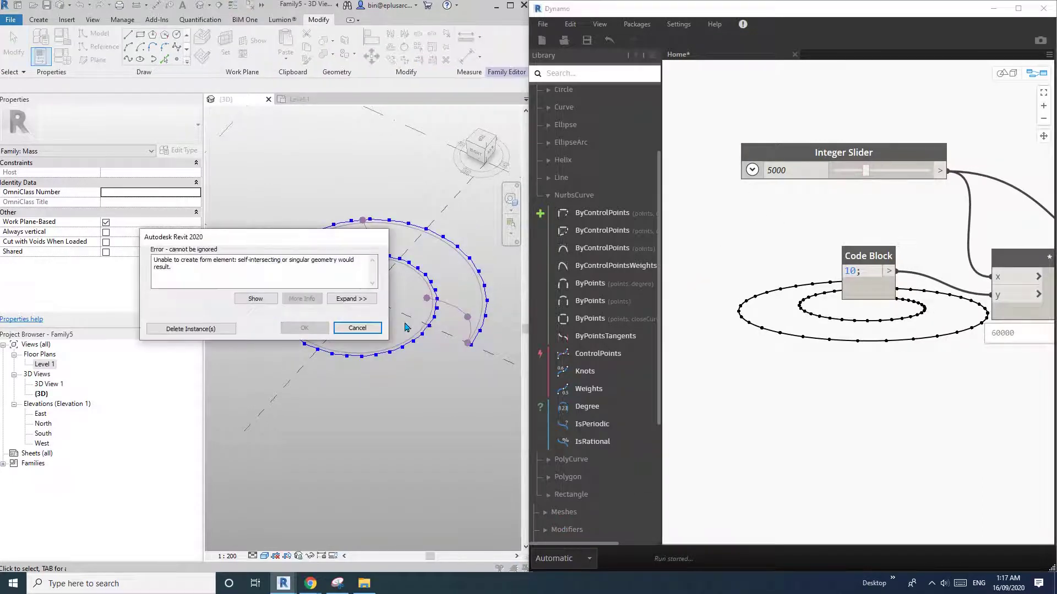
click(357, 328)
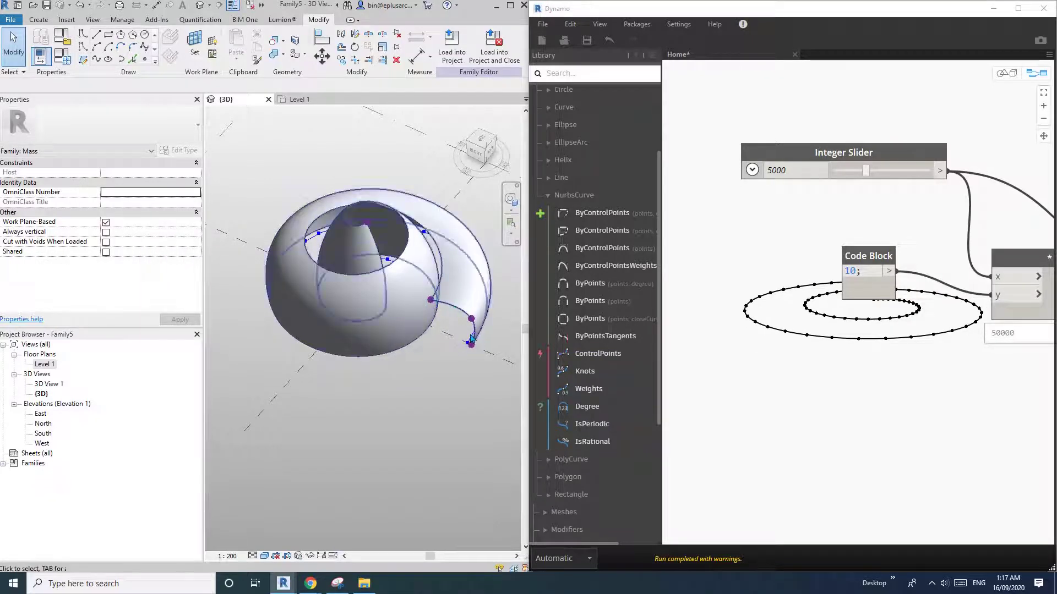
Move the outer profile's tip point back toward the outer side of the spiral, to an offset of about -5671.6.
scroll(425, 292, up, 2)
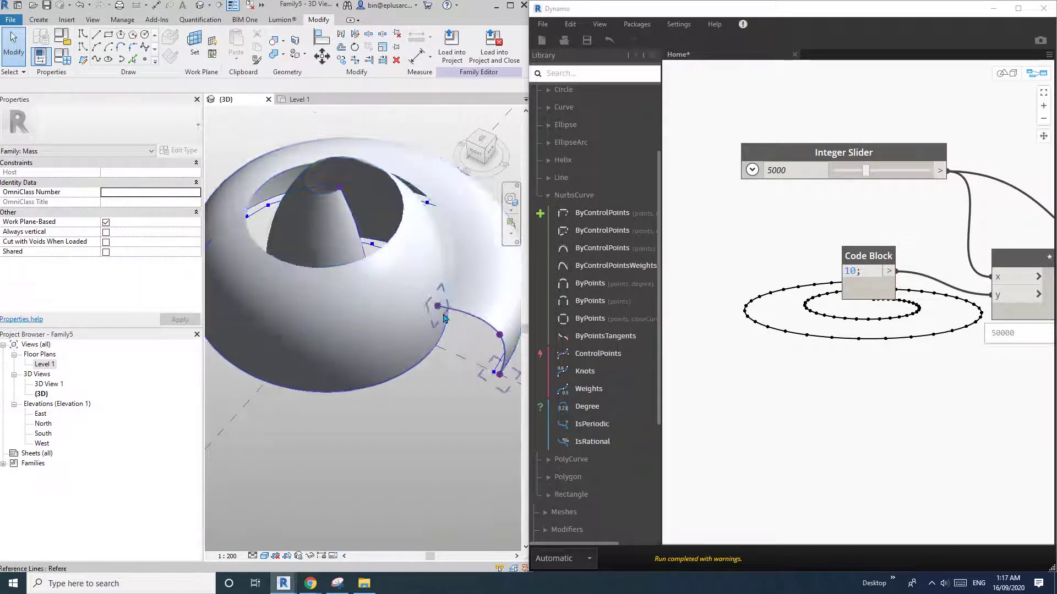
shift+middle_drag(439, 312, 454, 302)
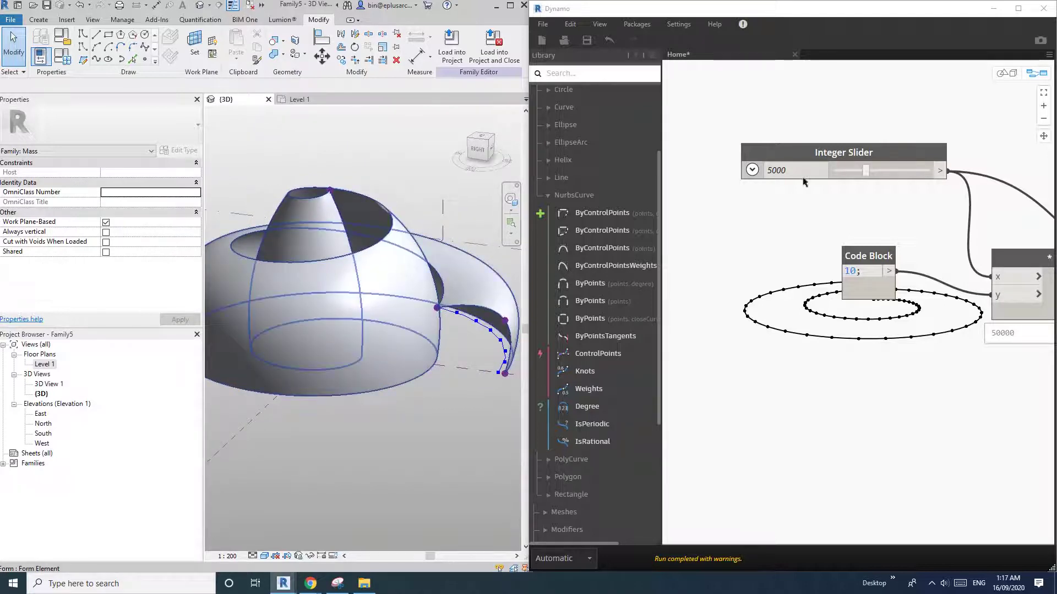
click(439, 311)
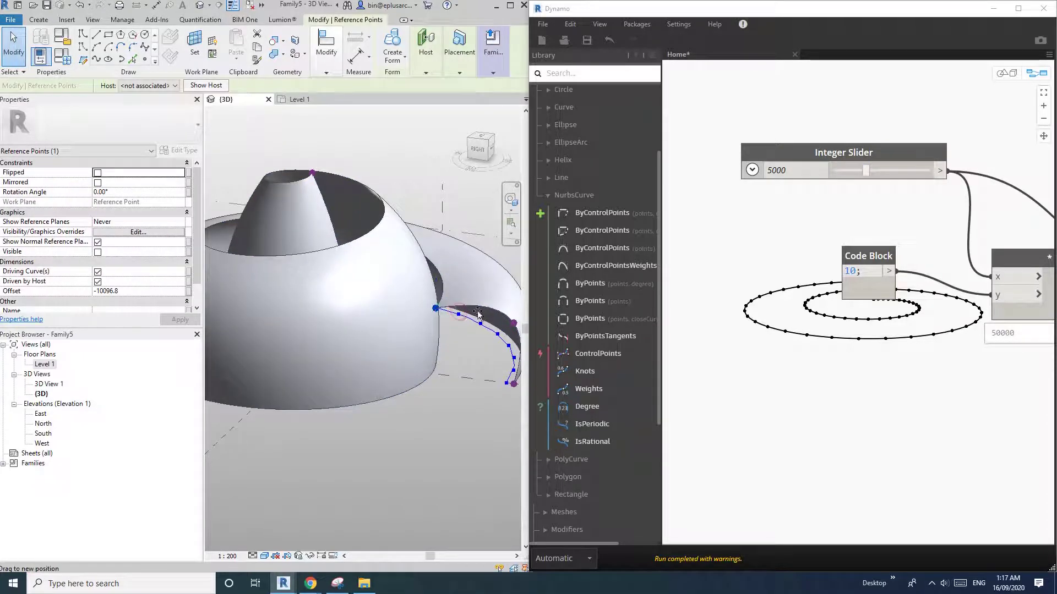
drag(478, 315, 485, 318)
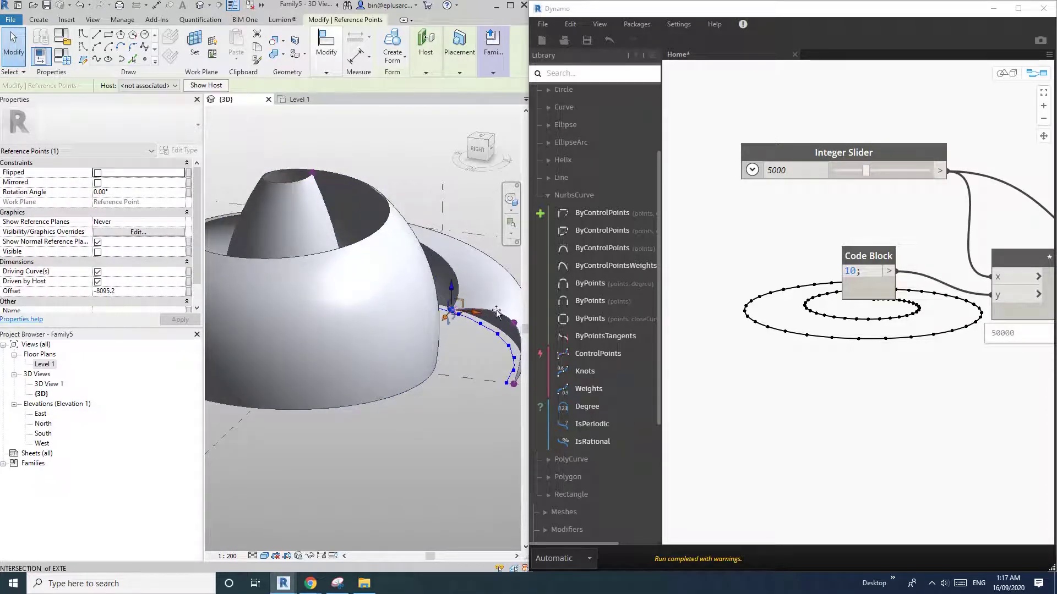
key(Escape)
scroll(480, 302, down, 2)
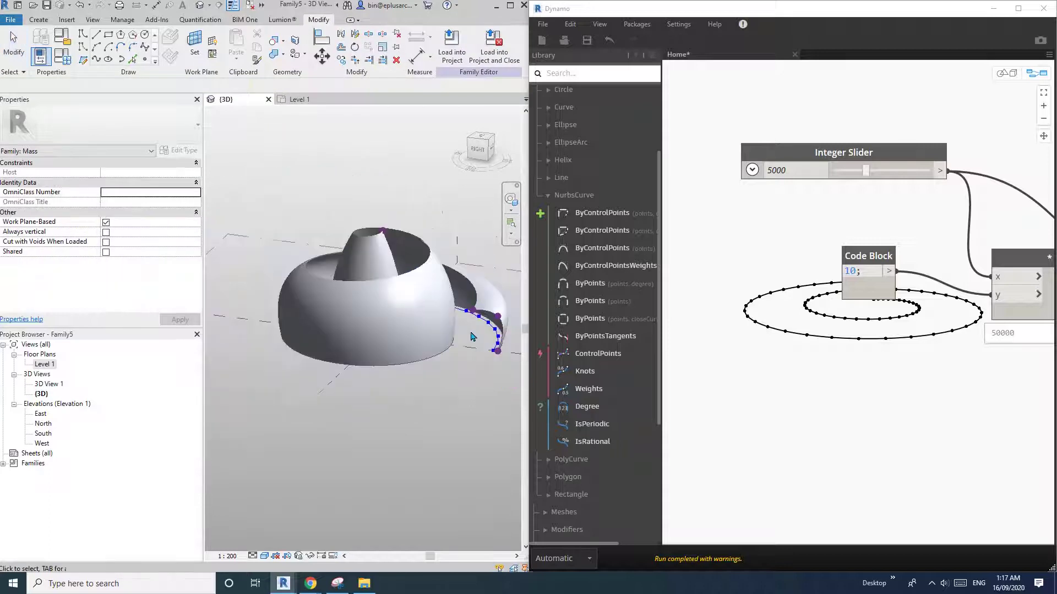
shift+middle_drag(472, 335, 440, 324)
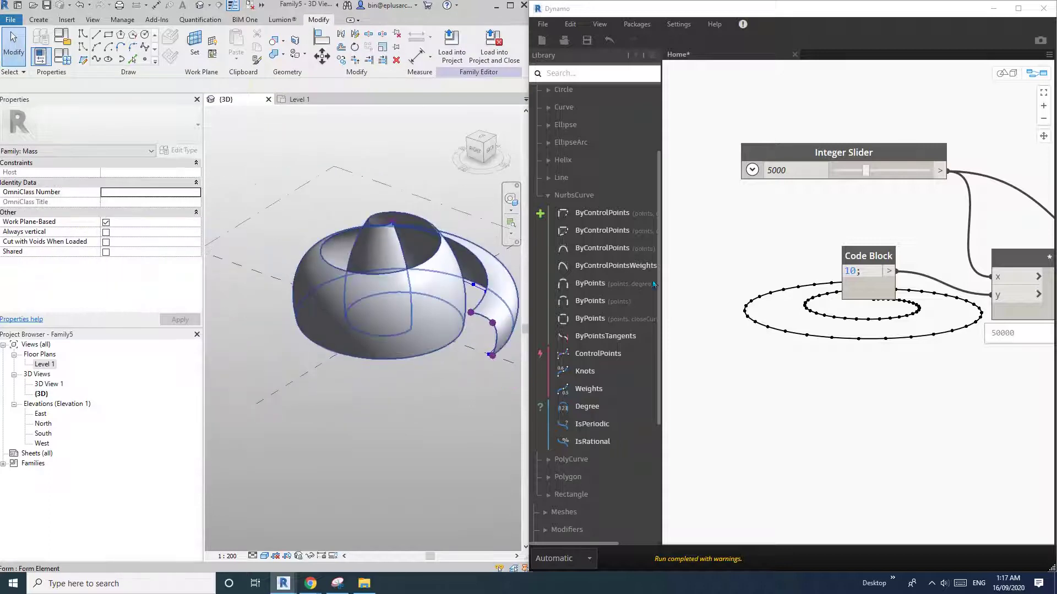
scroll(479, 312, up, 2)
click(471, 312)
drag(481, 289, 480, 290)
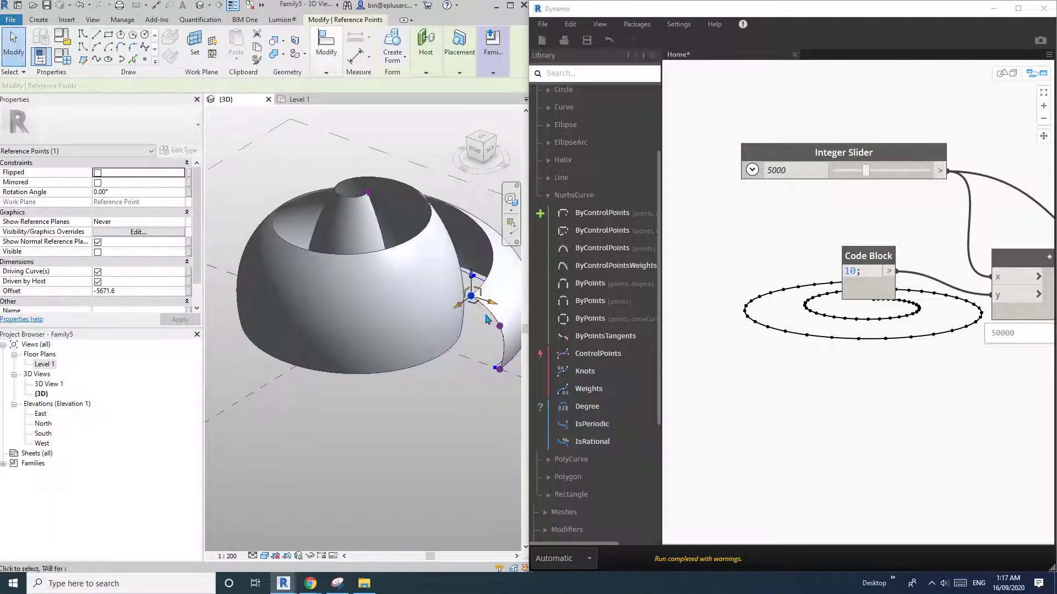
key(Escape)
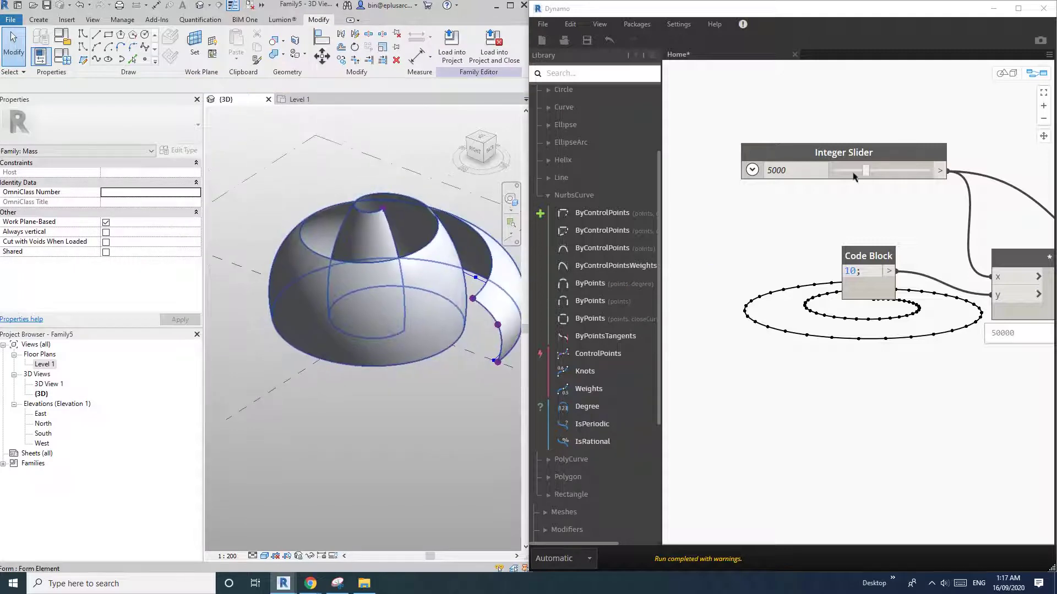
Lower the spiral's radius Integer Slider to 4000.
drag(854, 176, 842, 179)
click(357, 328)
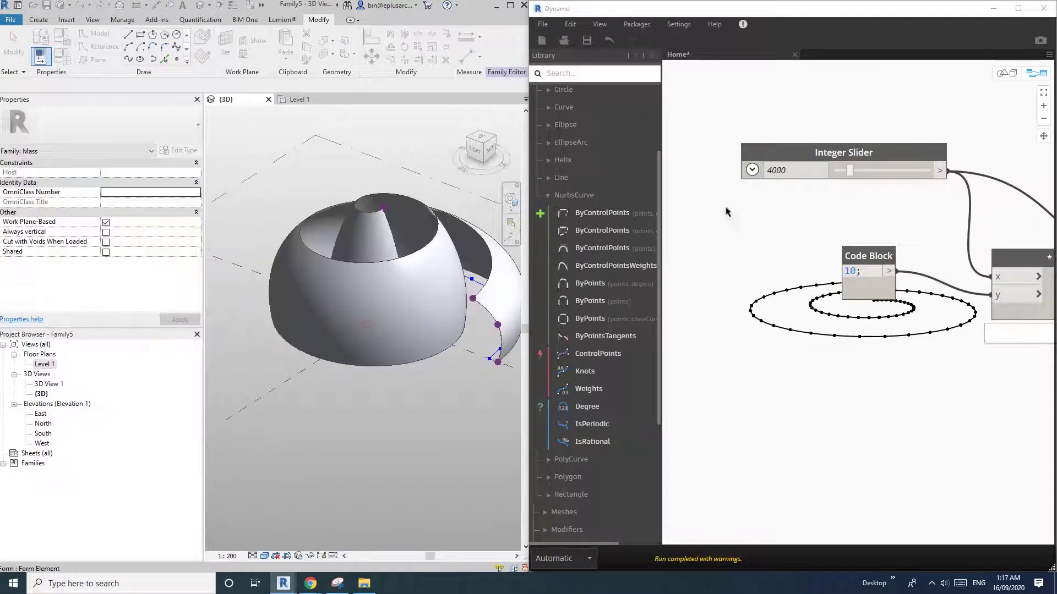
scroll(808, 172, up, 1)
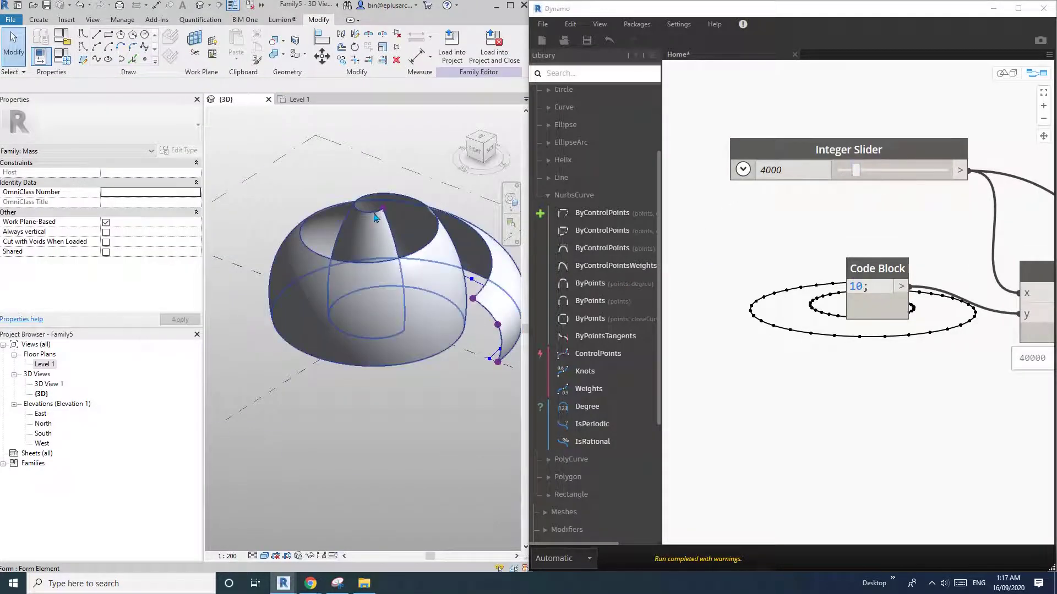
Shift the inner profile's tip point horizontally to reshape the inner end of the form, and deselect it.
shift+middle_drag(415, 284, 225, 298)
scroll(397, 247, up, 1)
scroll(225, 297, up, 1)
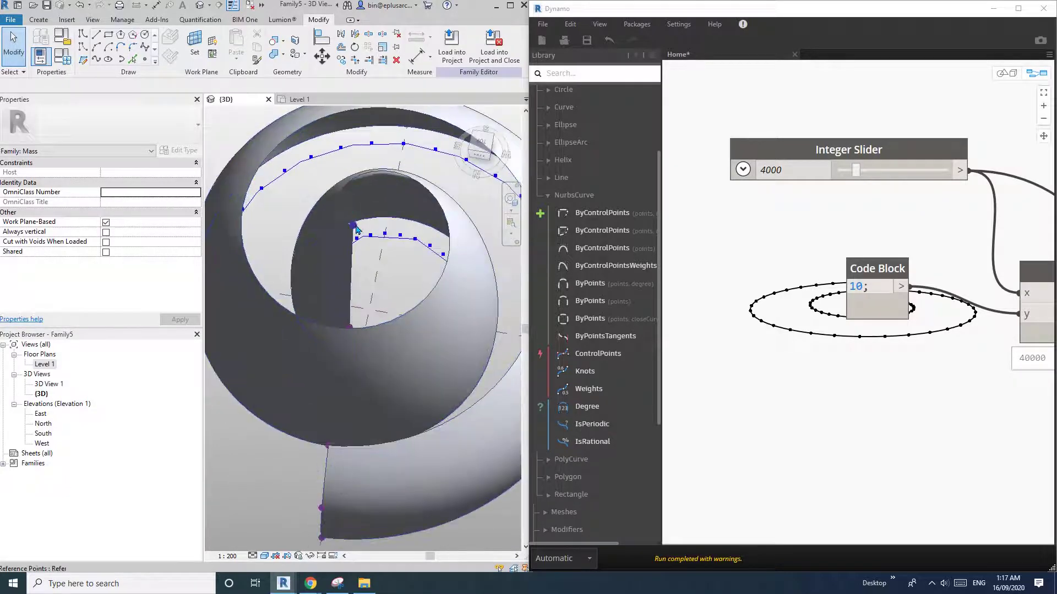
shift+middle_drag(379, 242, 283, 247)
scroll(283, 248, up, 1)
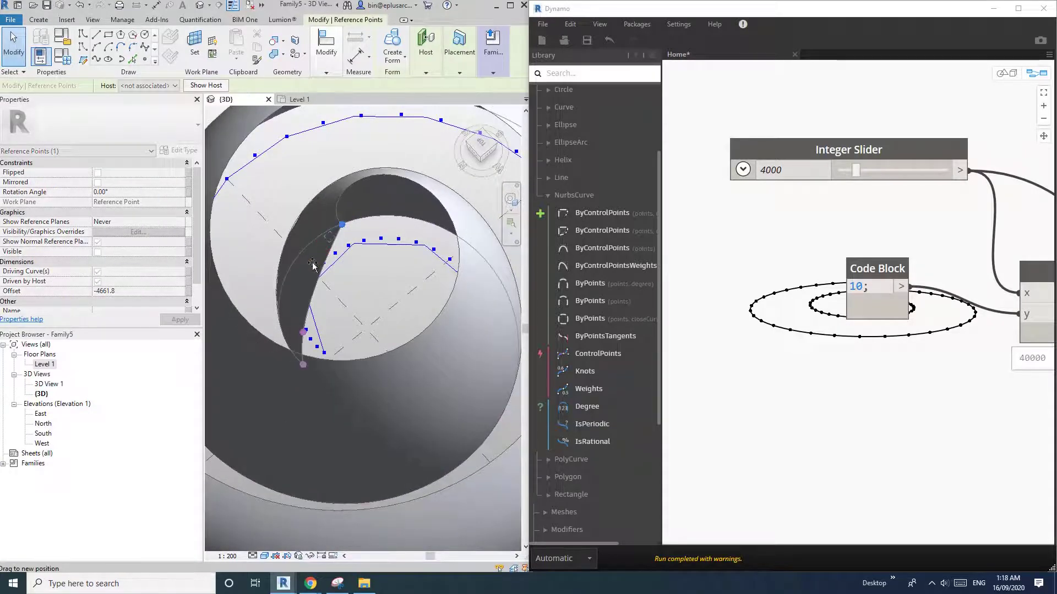
drag(313, 264, 315, 258)
scroll(336, 253, down, 2)
key(Escape)
shift+middle_drag(367, 330, 331, 287)
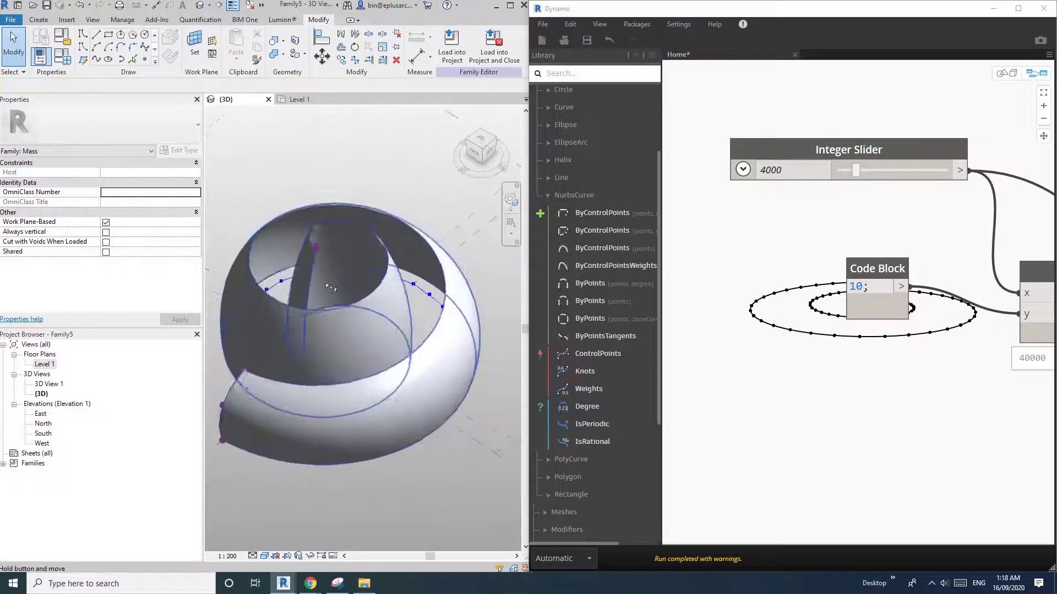
Try the radius Integer Slider at 8000 and return it to 4000.
drag(855, 170, 931, 176)
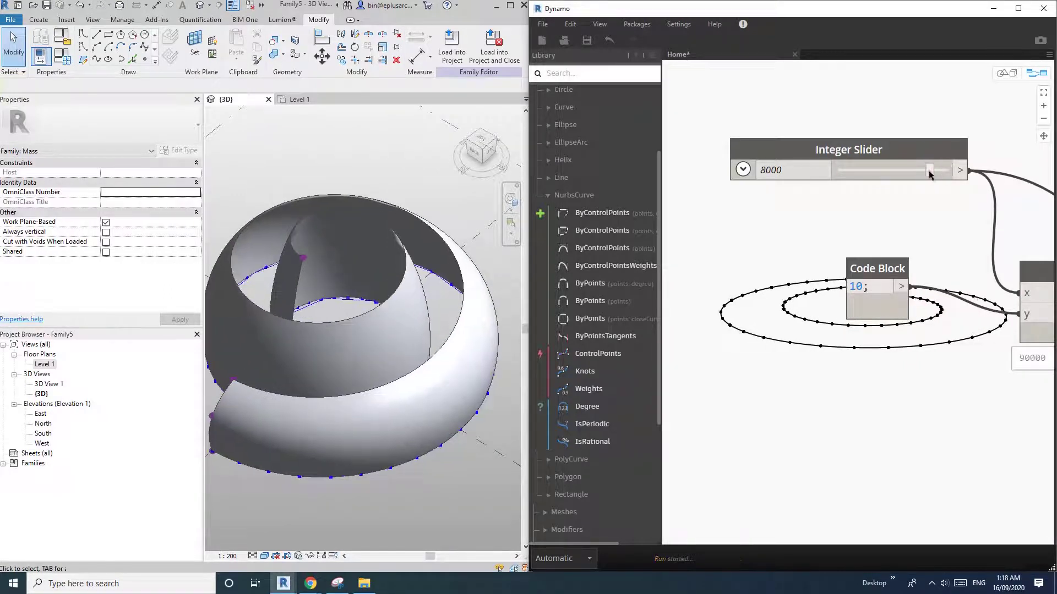
drag(908, 174, 851, 176)
click(358, 328)
Set the Normalized Curve Parameter of the inner profile's base point to 0.1.
scroll(444, 313, down, 1)
shift+middle_drag(444, 313, 196, 311)
scroll(375, 320, up, 2)
scroll(376, 323, up, 2)
click(374, 323)
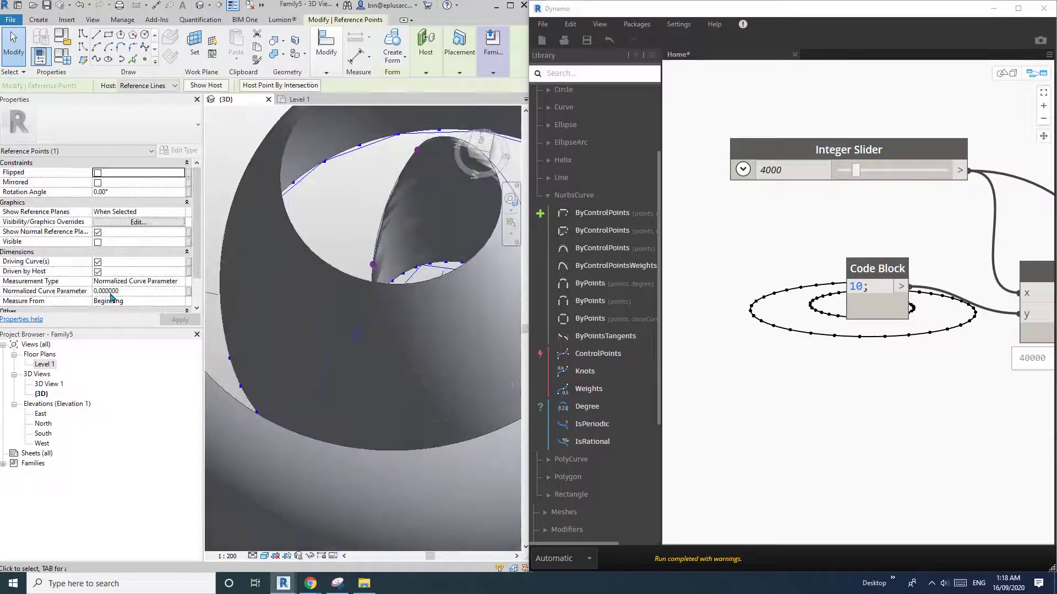
shift+middle_drag(110, 297, 375, 322)
scroll(377, 321, down, 1)
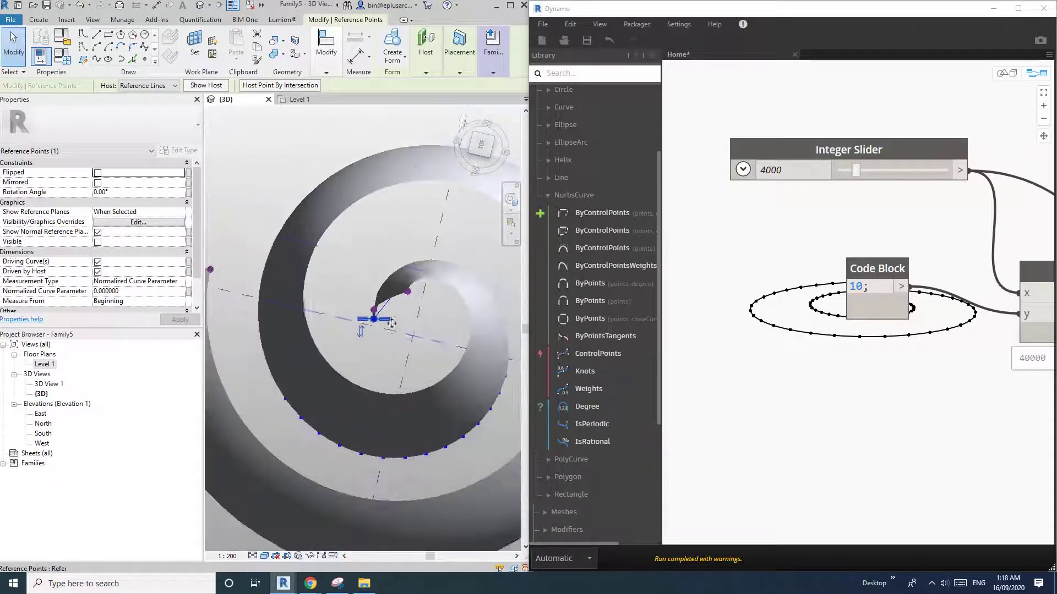
scroll(378, 322, up, 1)
click(138, 292)
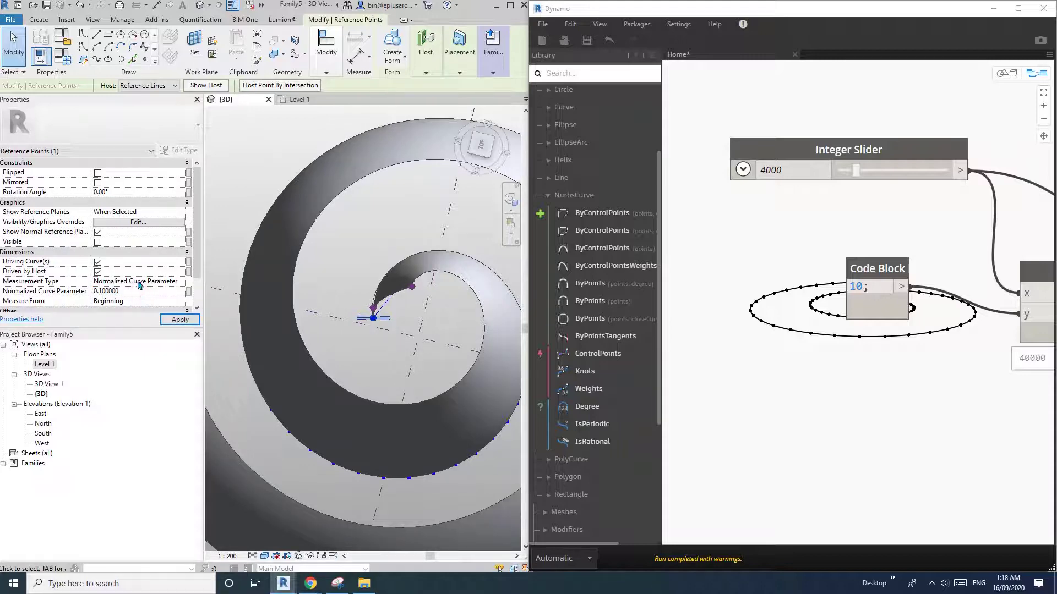
Slide the inner profile's base point along the spiral toward its inner end, to a parameter of about 0.953 measured from the end.
shift+middle_drag(348, 294, 463, 337)
scroll(464, 336, up, 1)
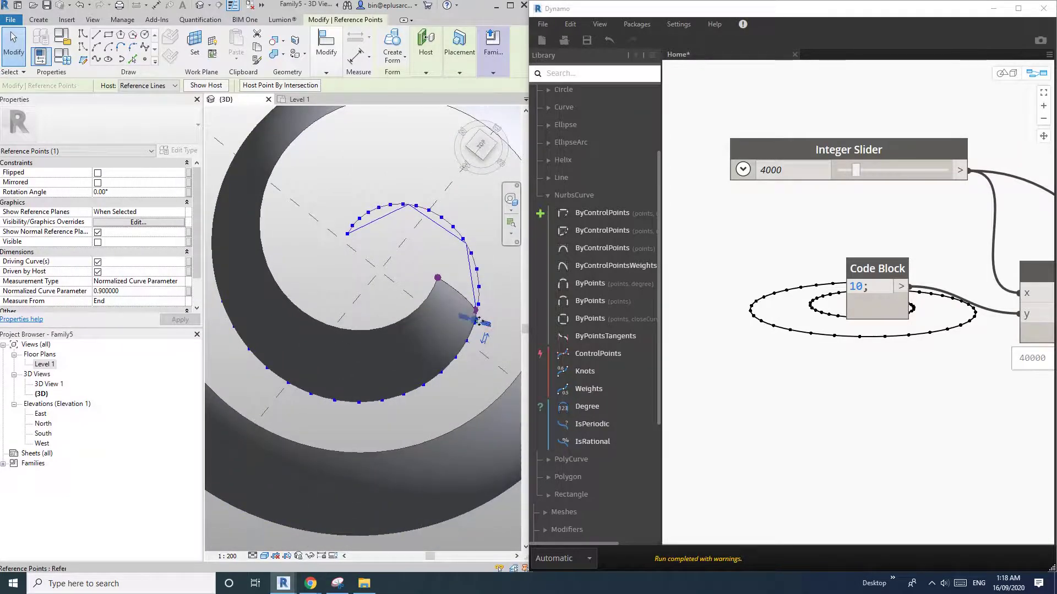
drag(443, 220, 419, 214)
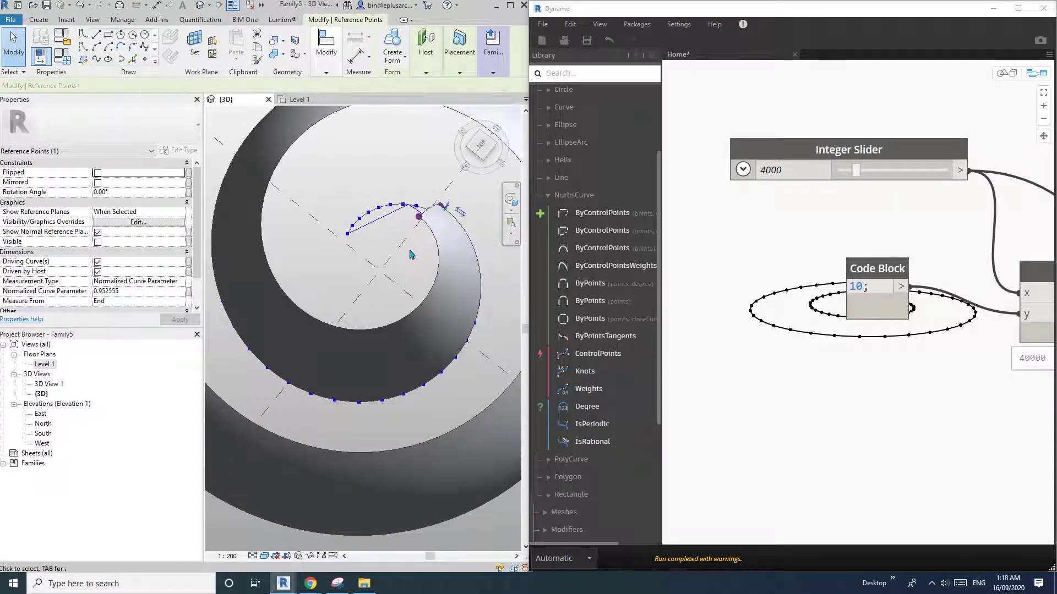
click(408, 252)
Raise the spiral's radius Integer Slider to 5000.
scroll(401, 252, down, 2)
shift+middle_drag(401, 253, 468, 182)
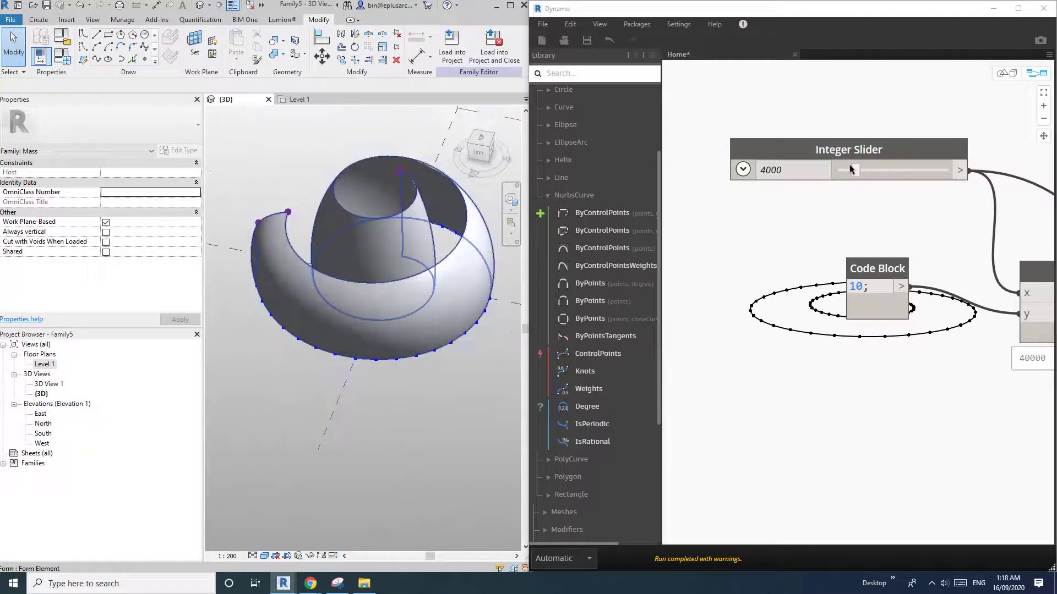
drag(844, 176, 881, 175)
Move the outer profile's tip point slightly toward the inside of the spiral and deselect it.
mouse_move(357, 195)
shift+middle_down()
mouse_move(388, 205)
mouse_move(380, 174)
mouse_move(368, 192)
shift+middle_up()
click(369, 177)
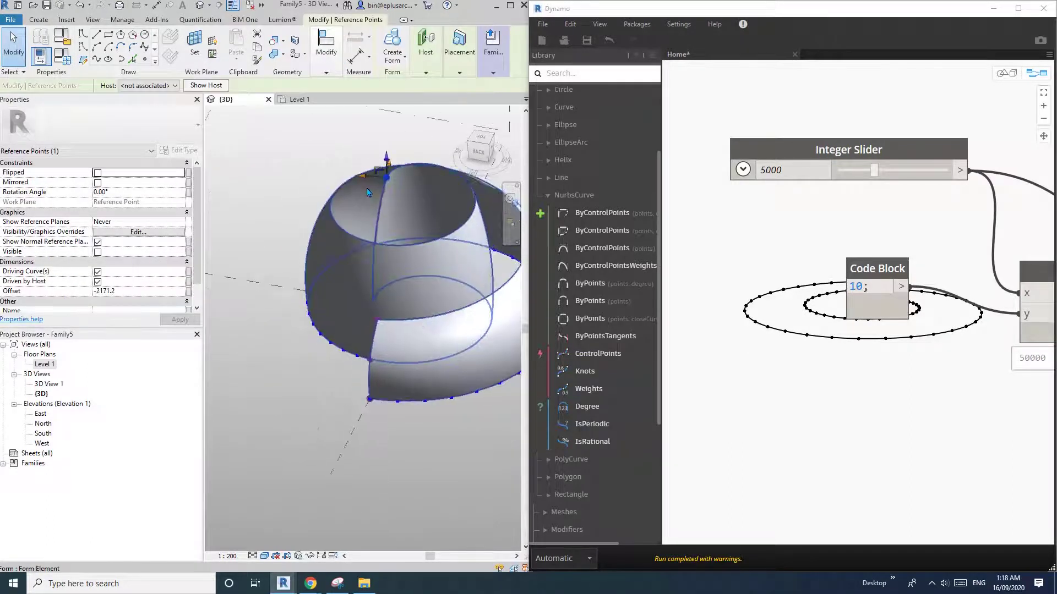
click(377, 321)
shift+middle_drag(373, 322, 401, 322)
drag(381, 321, 374, 323)
key(Escape)
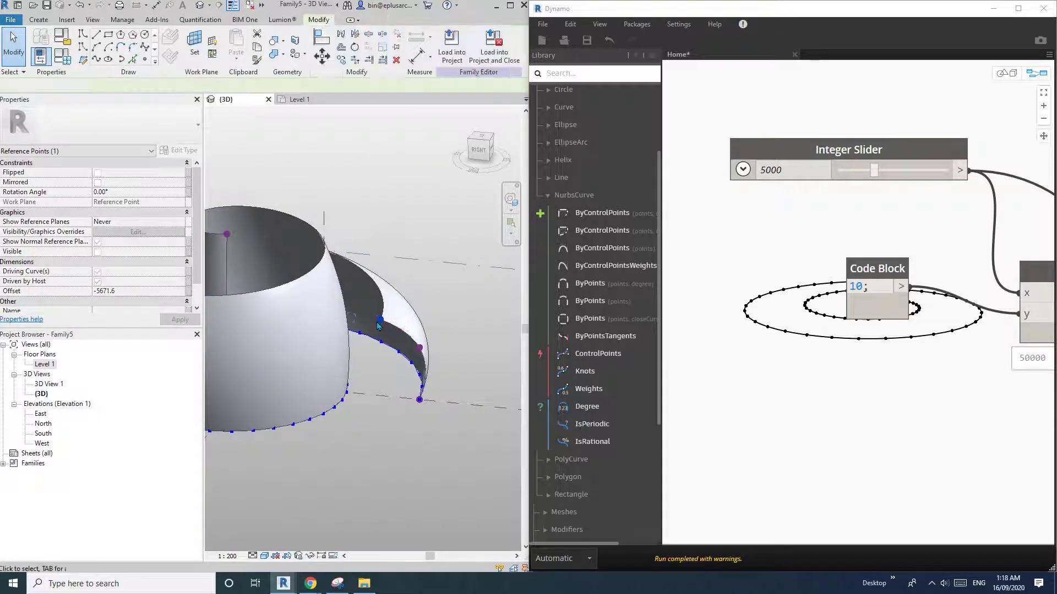
Enlarge the spiral form by setting the radius Integer Slider to 8000.
scroll(398, 321, down, 3)
shift+middle_drag(386, 325, 352, 333)
middle_drag(435, 308, 446, 311)
drag(874, 172, 930, 171)
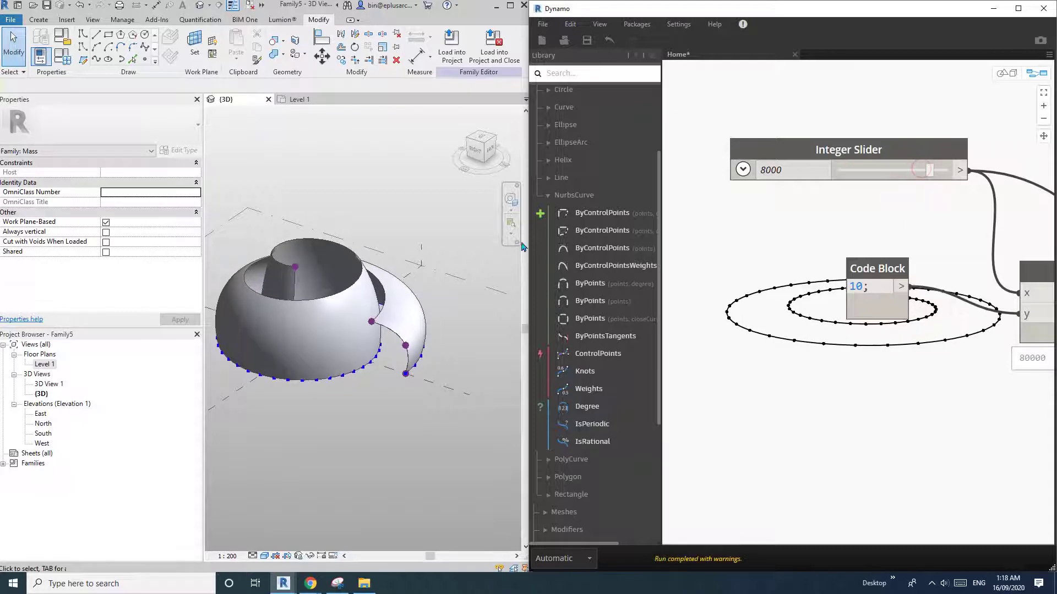
Arrange the two Integer Slider nodes together in the graph, with the radius slider directly above the angle slider.
click(296, 269)
scroll(433, 261, down, 2)
scroll(835, 353, down, 3)
scroll(834, 350, down, 2)
middle_drag(834, 352, 782, 156)
click(740, 352)
drag(741, 352, 734, 334)
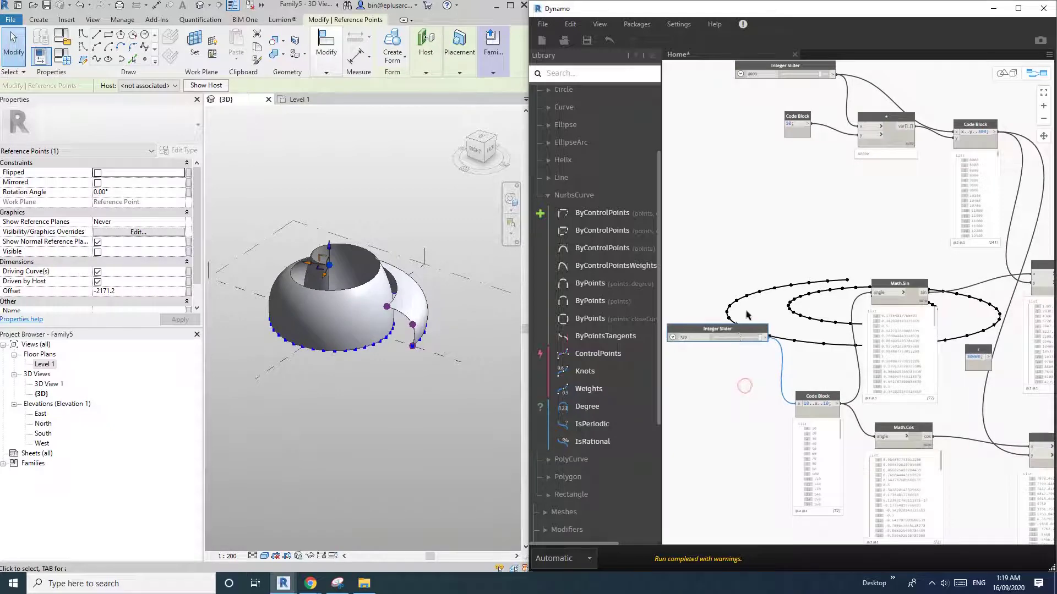
middle_drag(745, 310, 817, 338)
drag(854, 97, 783, 315)
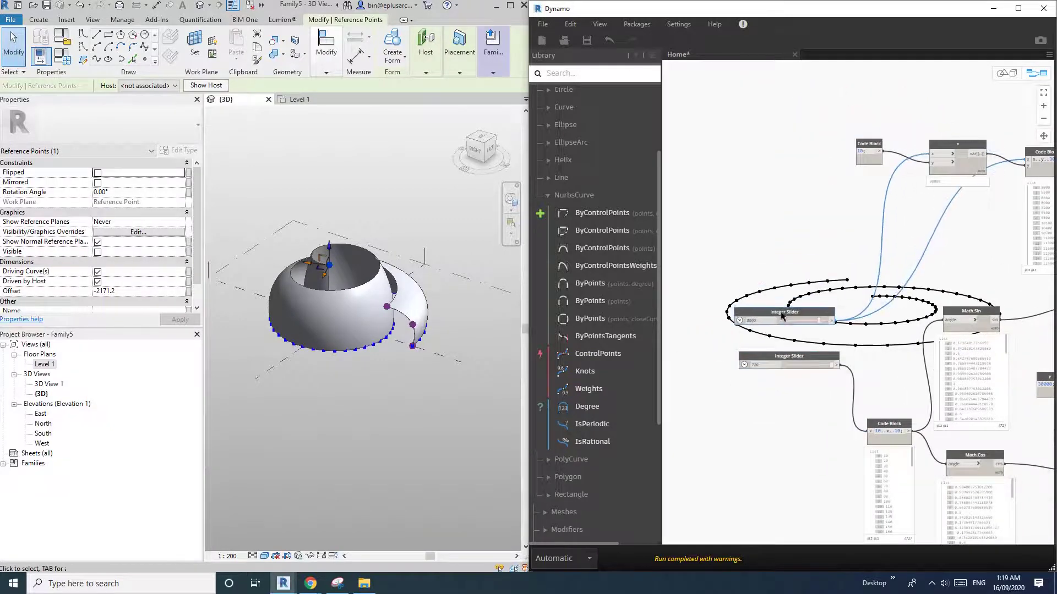
scroll(784, 364, up, 4)
middle_drag(768, 304, 829, 301)
drag(826, 352, 815, 340)
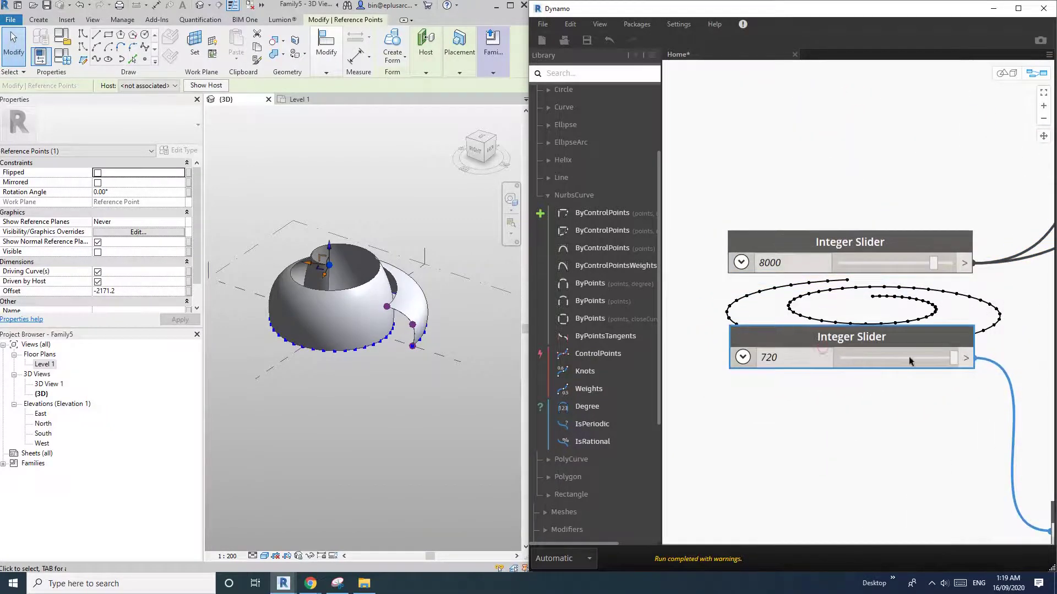
Increase the Max of the angle Integer Slider and set the slider to 1380 to add more turns to the spiral.
mouse_move(937, 364)
mouse_down()
mouse_move(851, 366)
mouse_move(941, 361)
mouse_up()
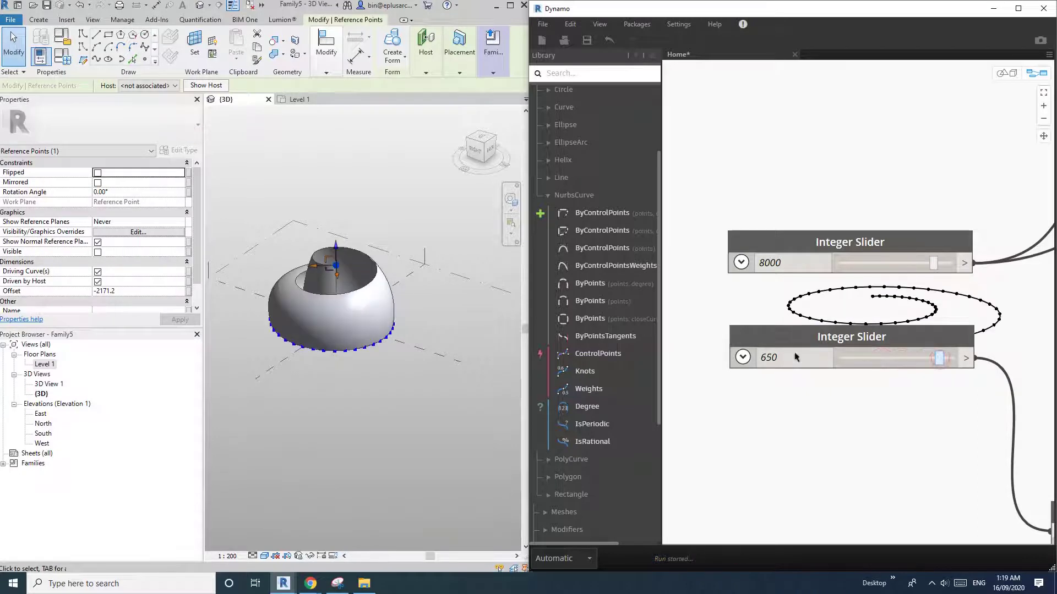
click(746, 360)
double_click(802, 412)
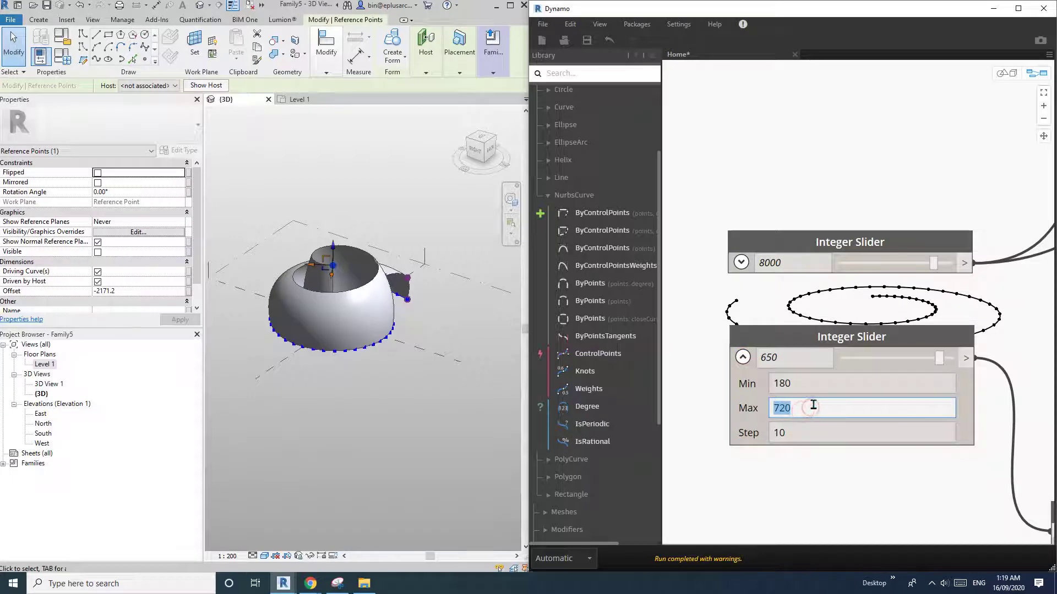
click(744, 359)
drag(896, 363, 953, 363)
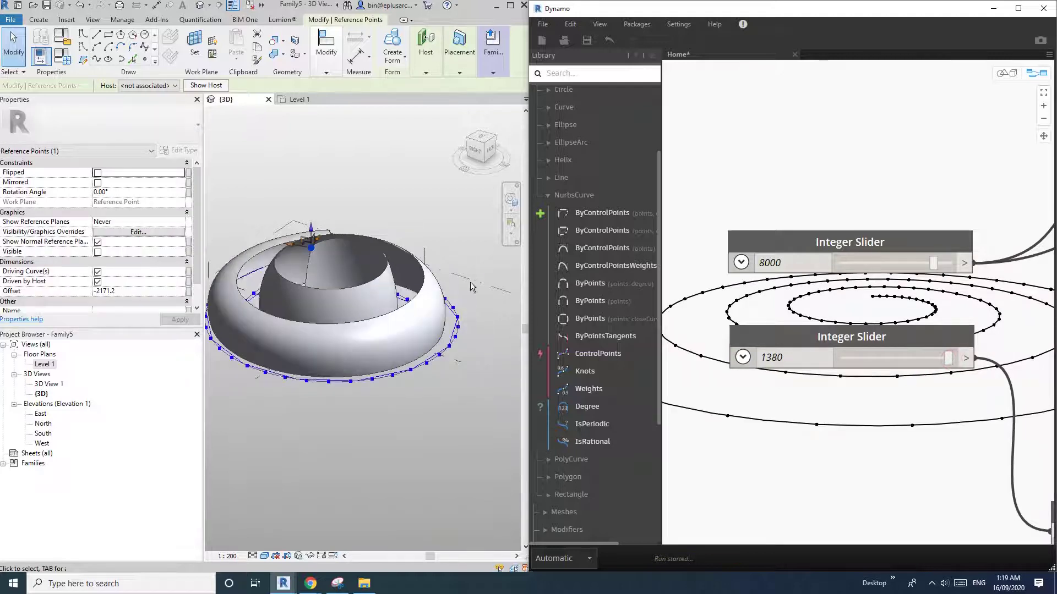
Reduce the angle Integer Slider to about 450 to shorten the spiral form to fewer turns.
scroll(405, 242, down, 2)
shift+middle_drag(404, 243, 393, 273)
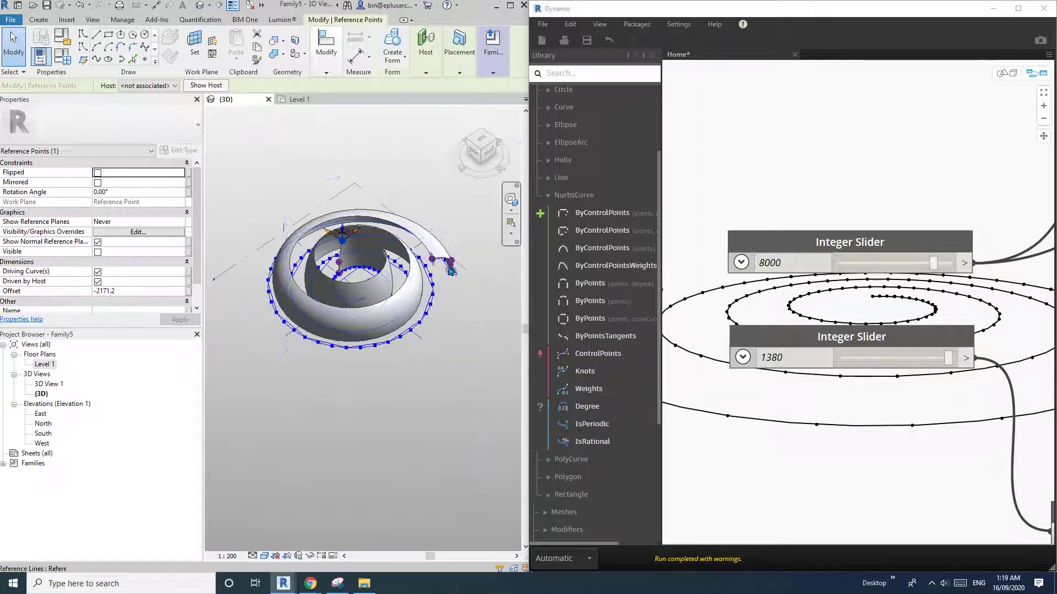
drag(947, 358, 868, 365)
scroll(865, 351, down, 1)
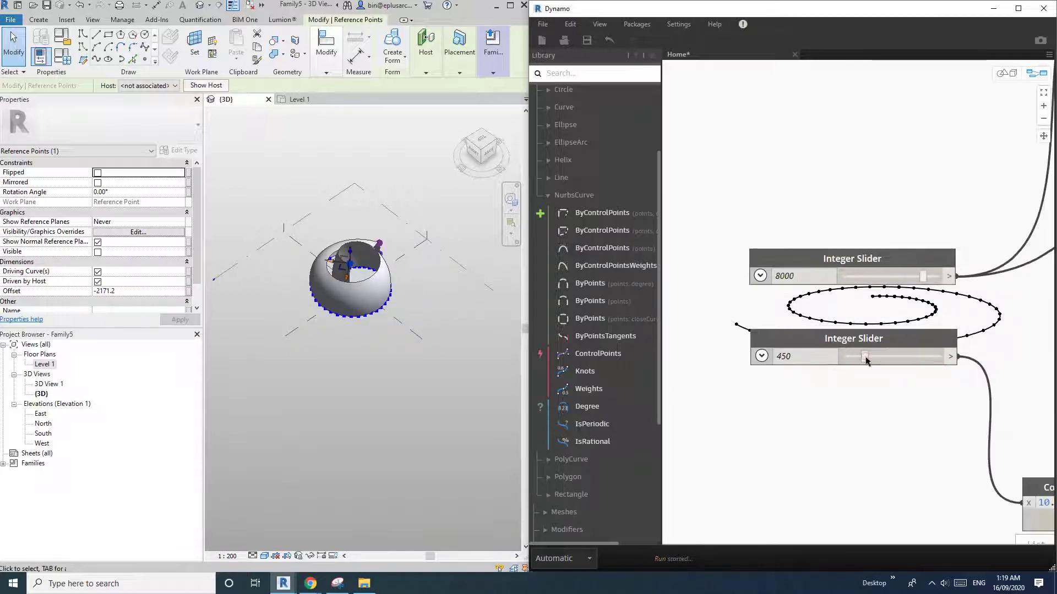
scroll(803, 190, down, 6)
middle_drag(831, 181, 741, 212)
scroll(801, 201, down, 3)
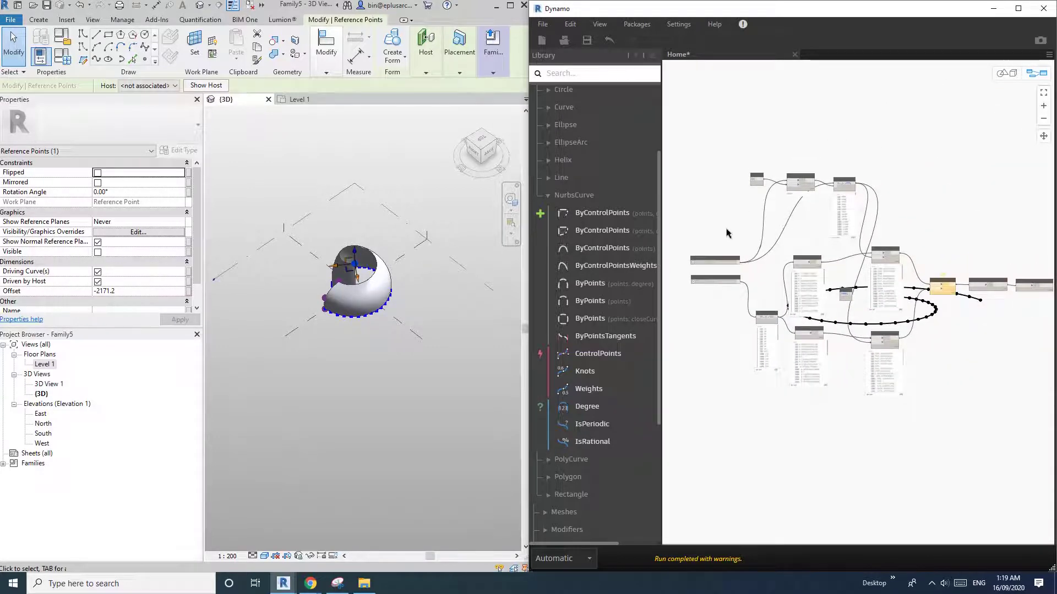
Fine-tune the angle Integer Slider to 530 and inspect the updated spiral form in the 3D view.
scroll(727, 234, up, 3)
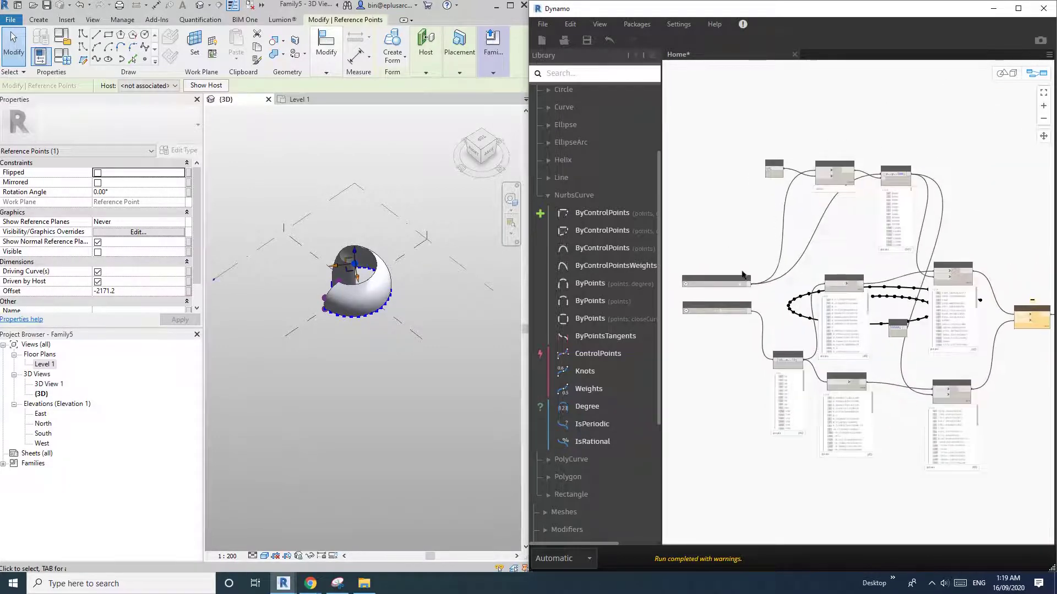
scroll(726, 297, up, 8)
drag(725, 297, 775, 300)
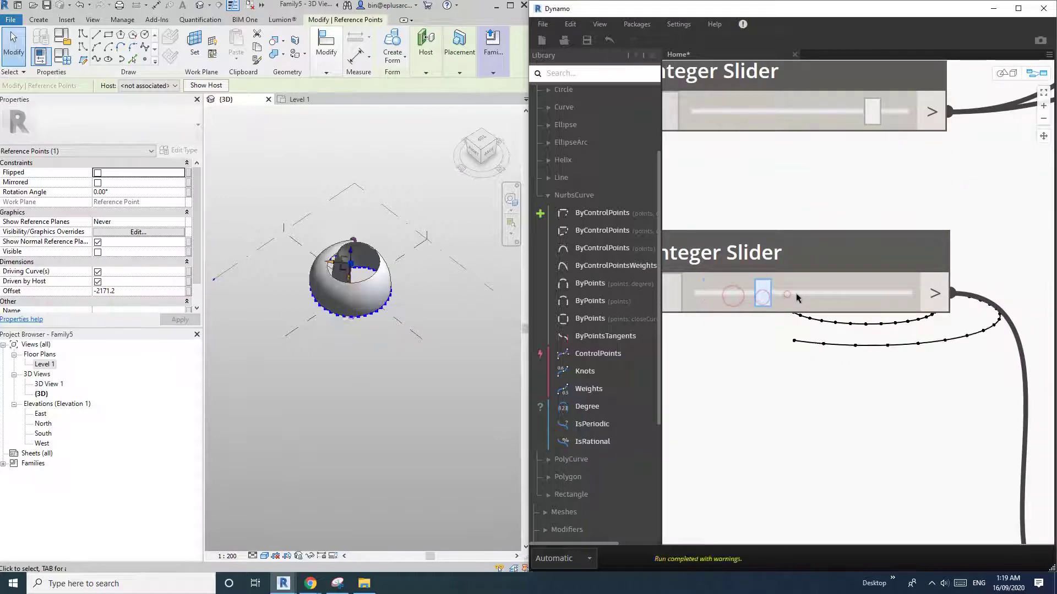
click(788, 297)
scroll(782, 296, down, 1)
click(771, 297)
click(760, 299)
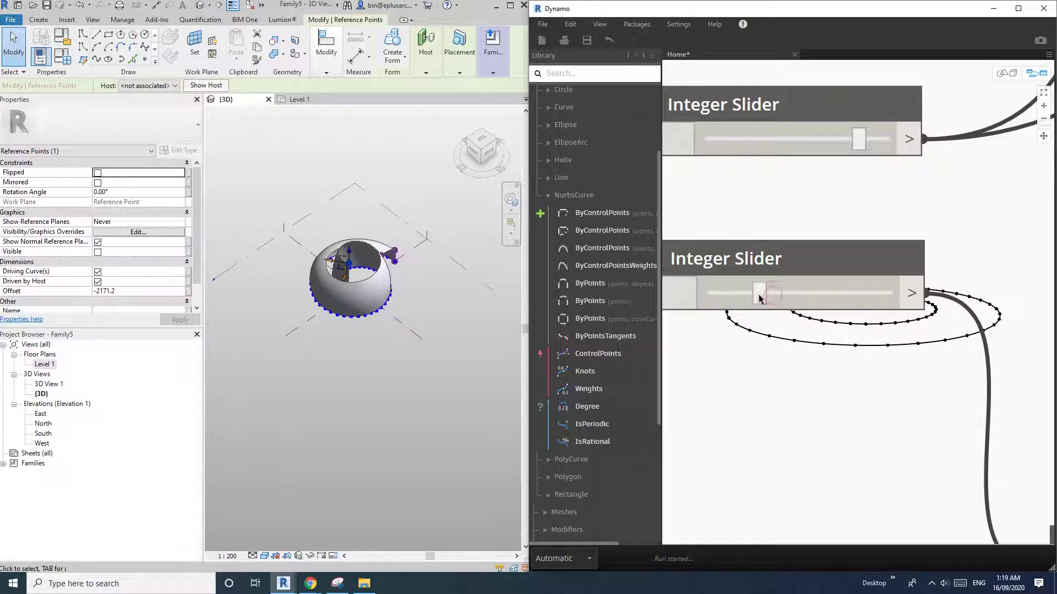
middle_drag(778, 340, 784, 350)
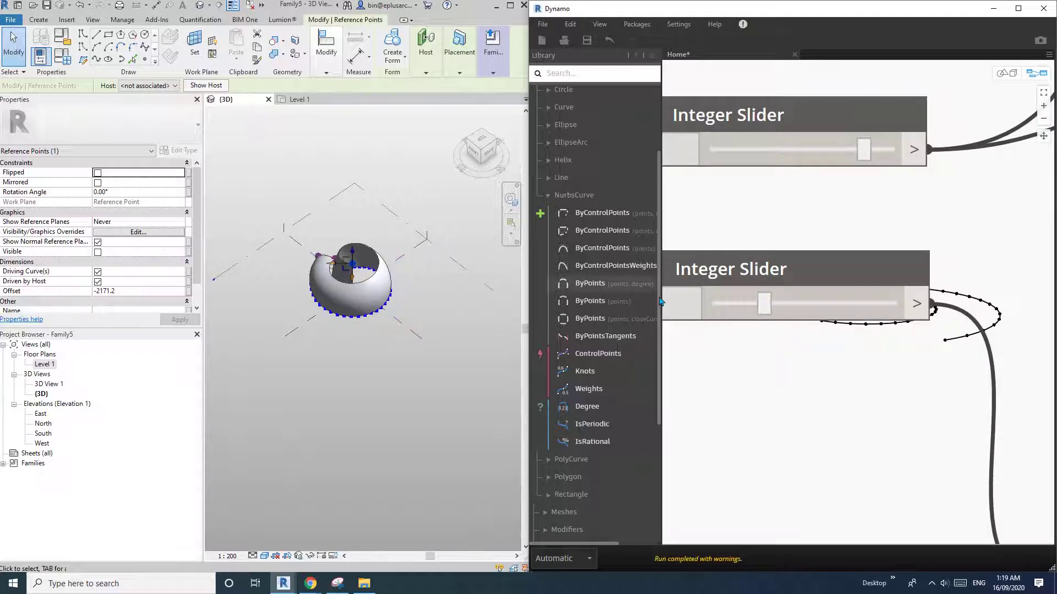
middle_drag(738, 321, 738, 329)
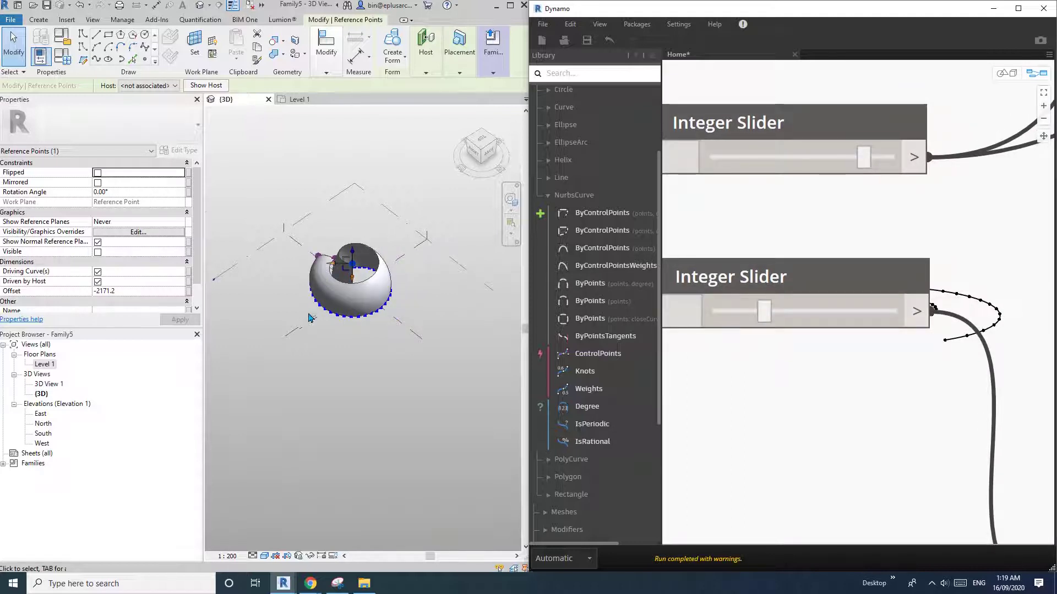
scroll(308, 317, up, 5)
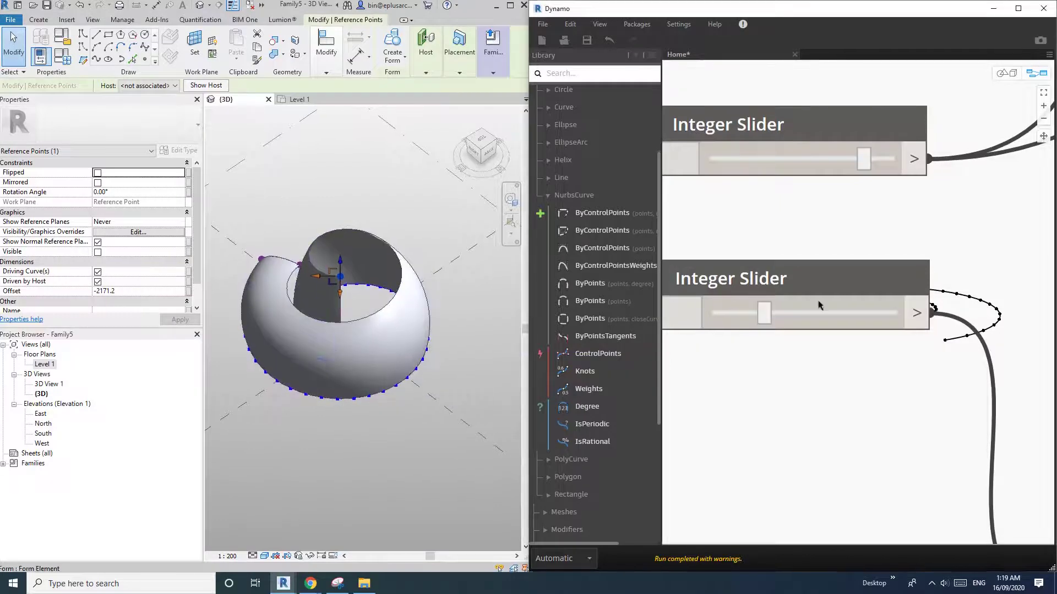
scroll(819, 305, down, 10)
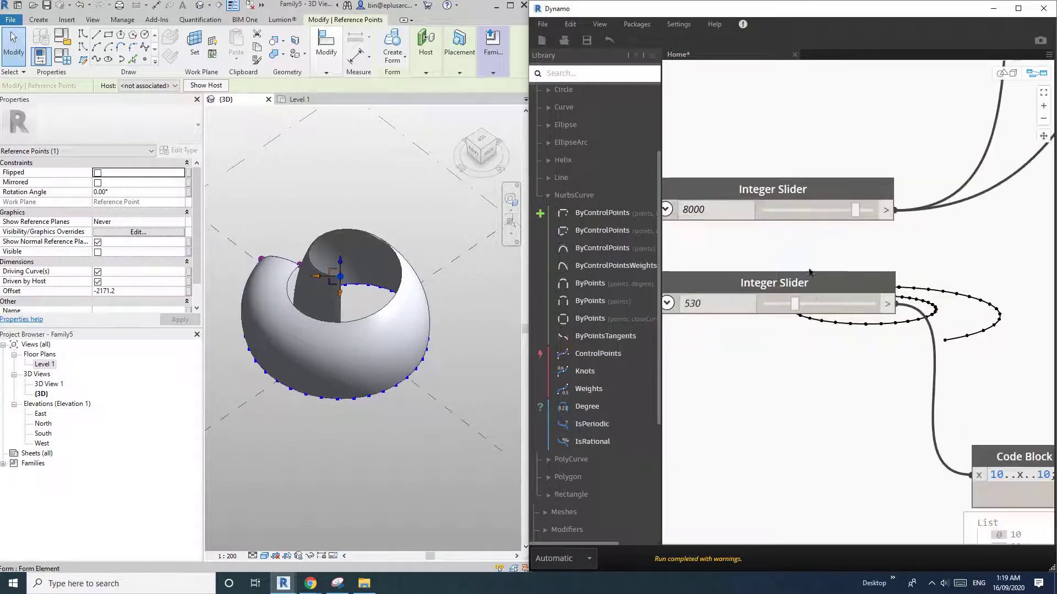